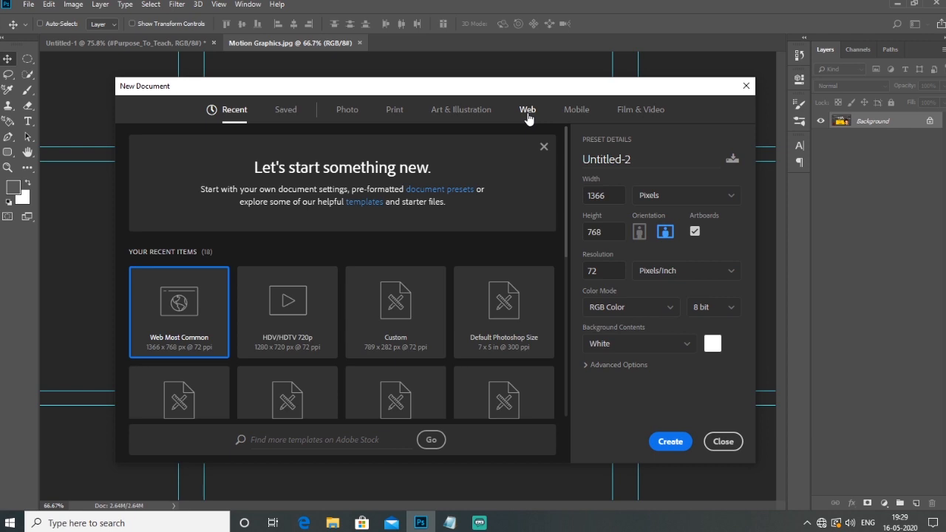
Step: Create a blank landscape document from the Web Most Common preset, 1366 x 768 px at 72 pixels/inch, with artboards turned off
left_click(528, 115)
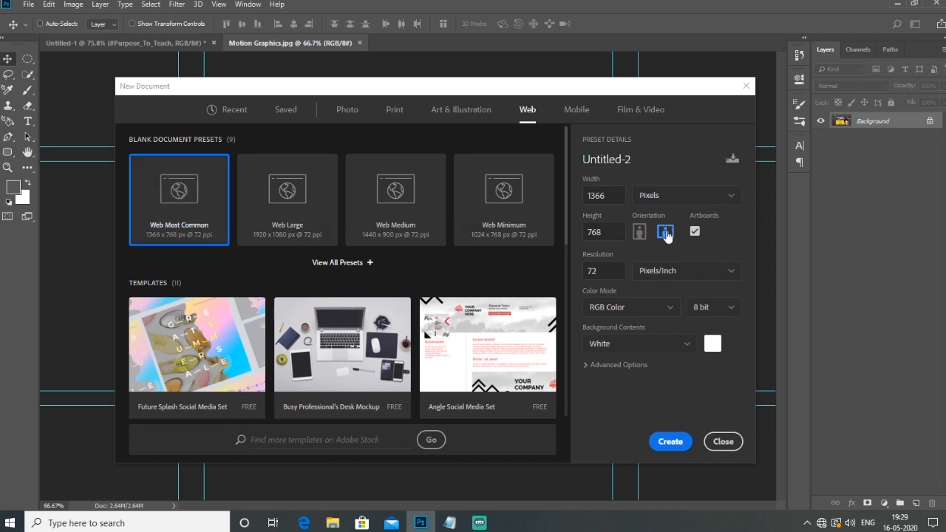
left_click(694, 231)
left_click(666, 275)
left_click(659, 290)
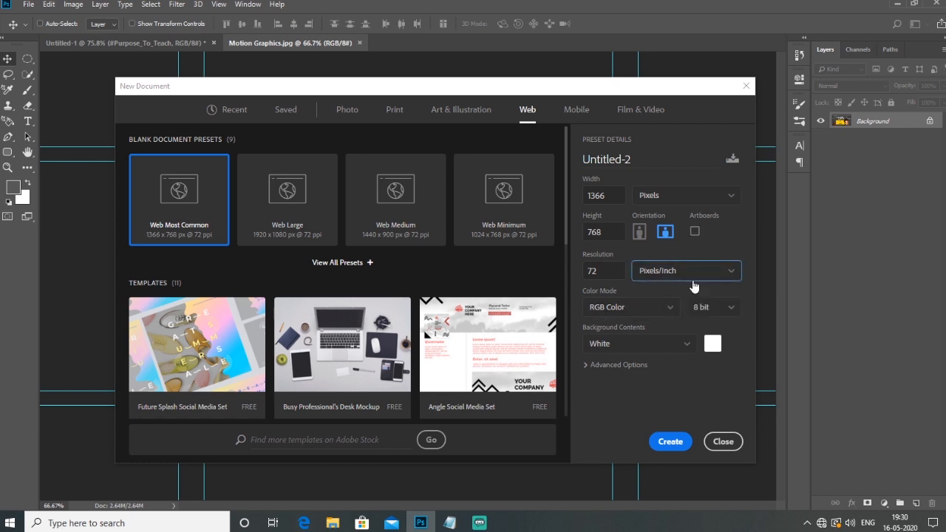
left_click(673, 445)
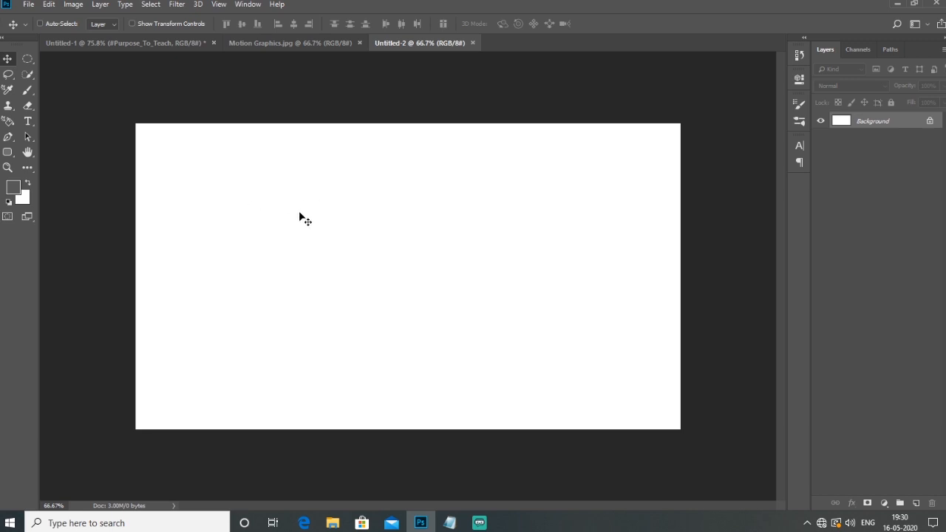
Step: Prepare the Brush tool with the default black and white colors and 100% opacity, undoing the faint test stroke
left_click(27, 90)
left_click_drag(170, 124, 171, 408)
key("ctrl+z")
left_click(9, 202)
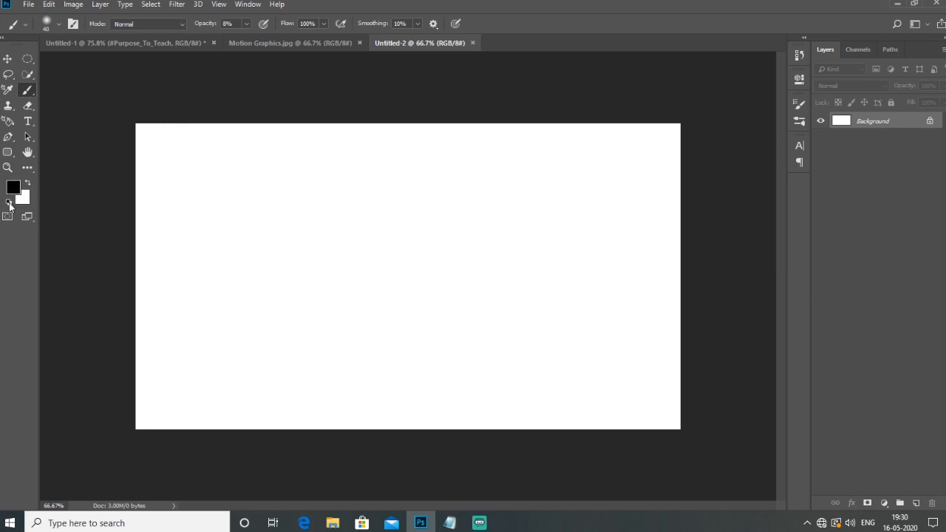
key("0")
Step: Paint rough vertical margin lines near both sides of the canvas and a horizontal line connecting them
left_click_drag(171, 125, 163, 262)
left_click_drag(162, 338, 159, 439)
left_click_drag(625, 114, 637, 435)
left_click_drag(171, 237, 632, 235)
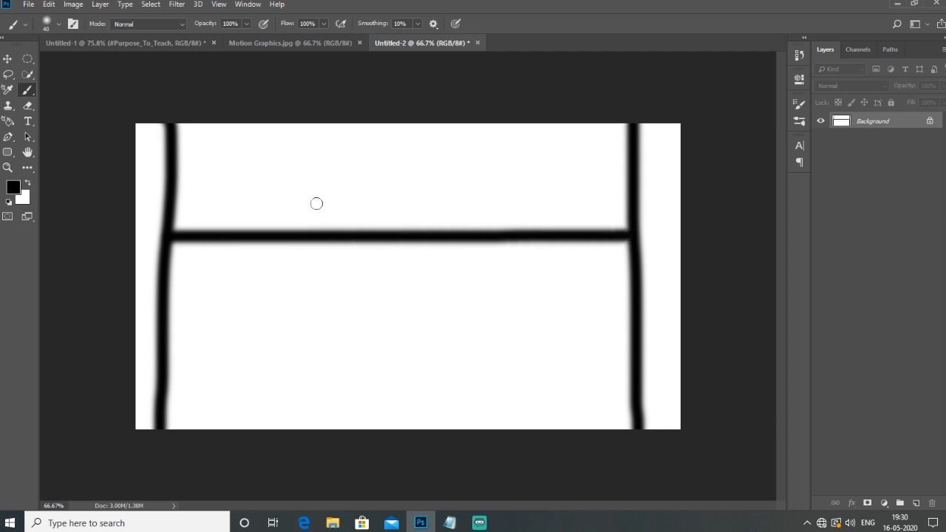
Step: Hand-paint the number 1250 above the horizontal line, and clear the canvas by filling it with the white background color
left_click_drag(328, 174, 333, 214)
left_click_drag(344, 169, 399, 208)
left_click_drag(411, 157, 427, 207)
left_click_drag(414, 157, 464, 153)
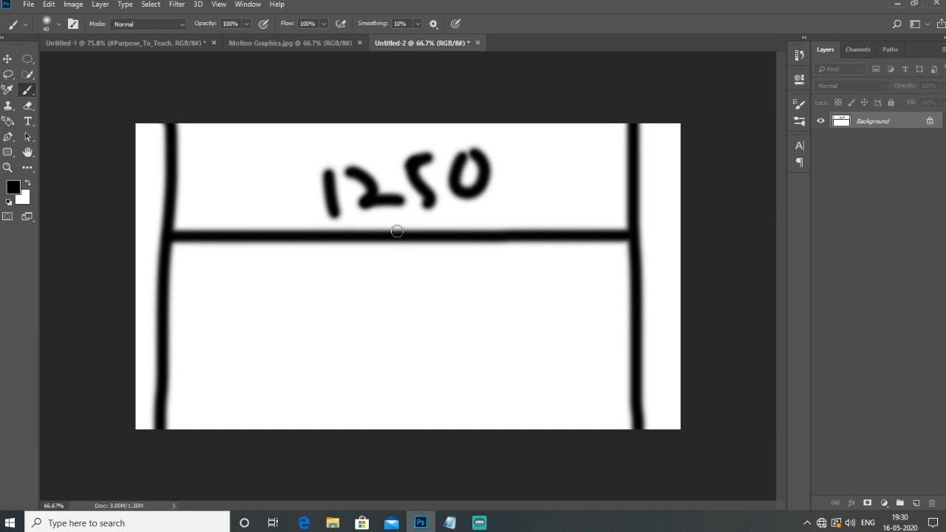
key("ctrl+BackSpace")
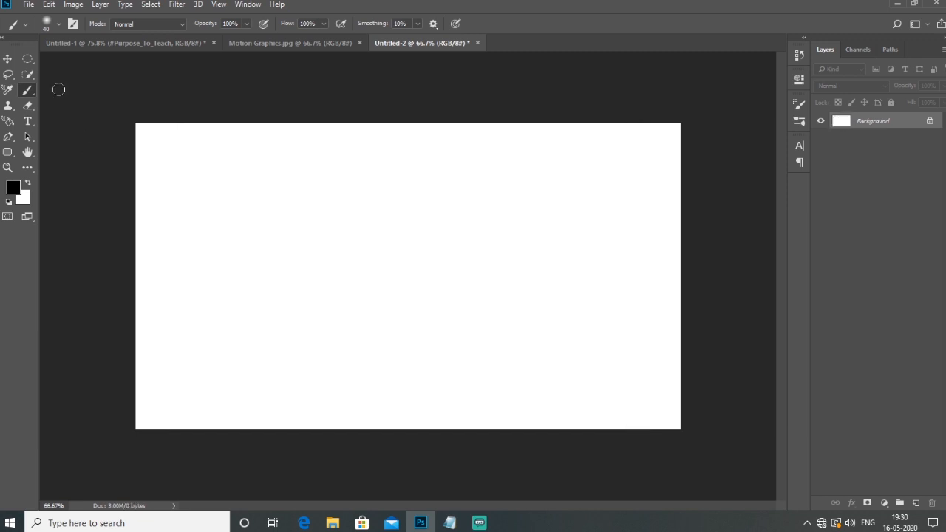
Step: Add a vertical guide at the 58 px position
left_click(7, 58)
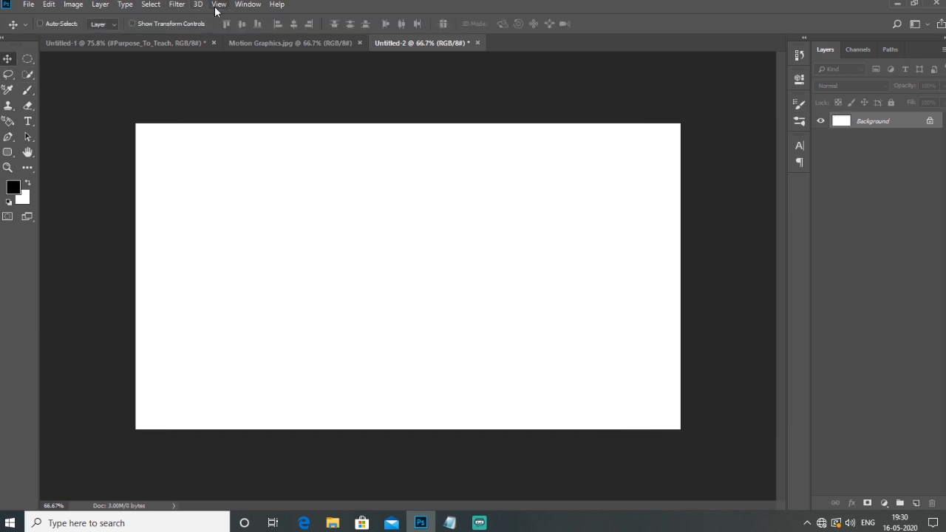
left_click(218, 5)
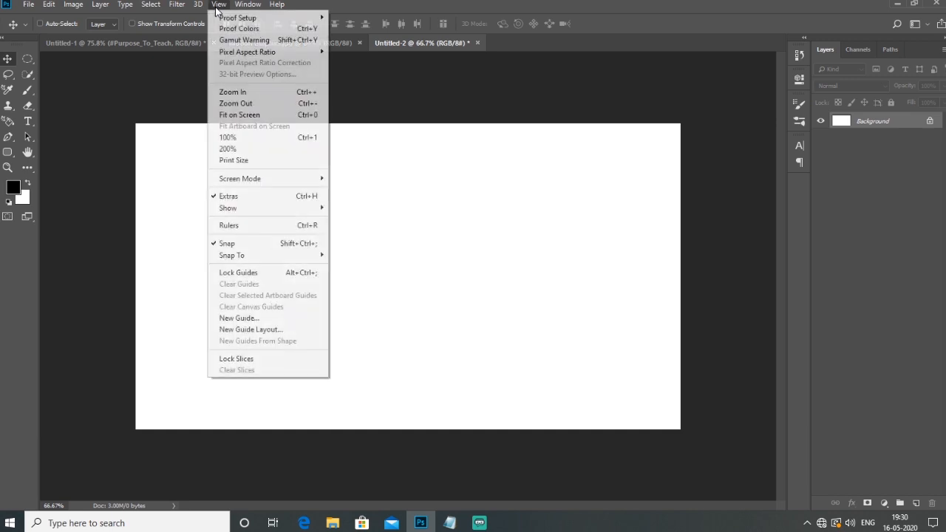
left_click(270, 319)
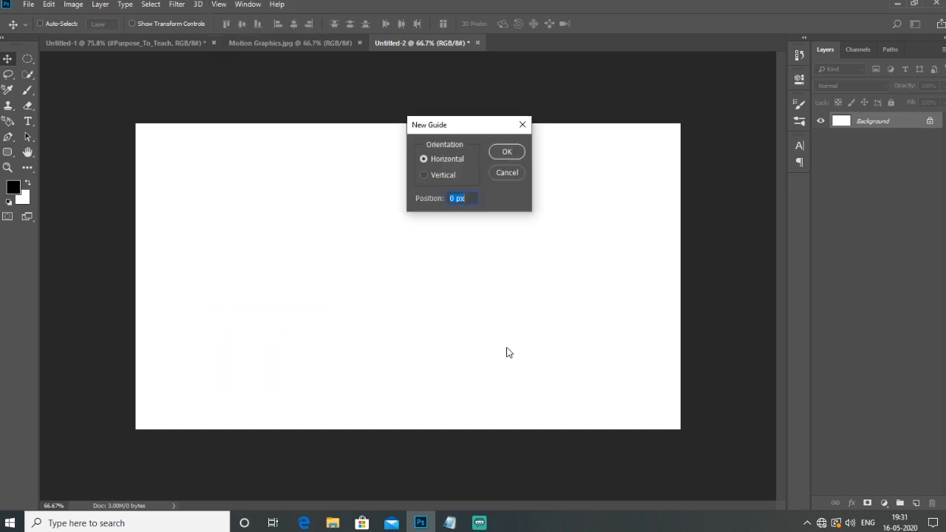
left_click(443, 176)
type("58")
key("Return")
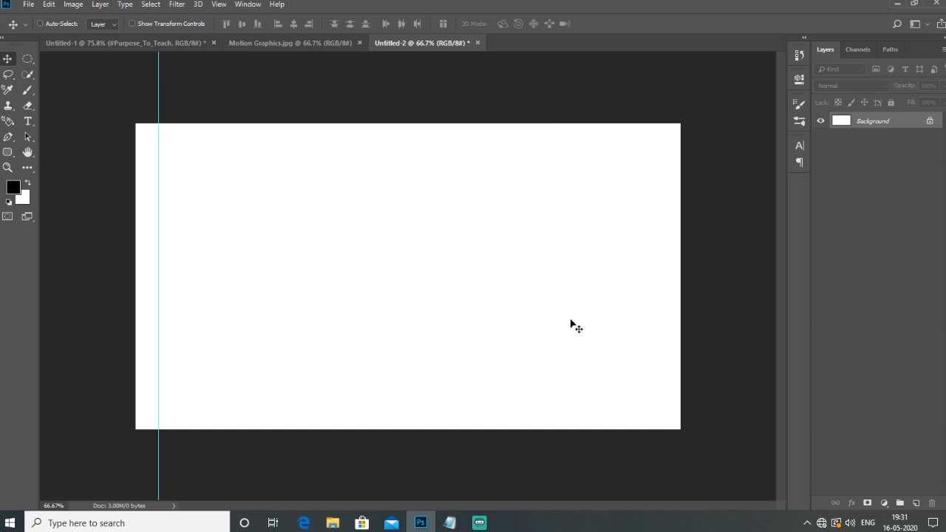
Step: Add a second vertical guide at the 1308 px position
left_click(29, 5)
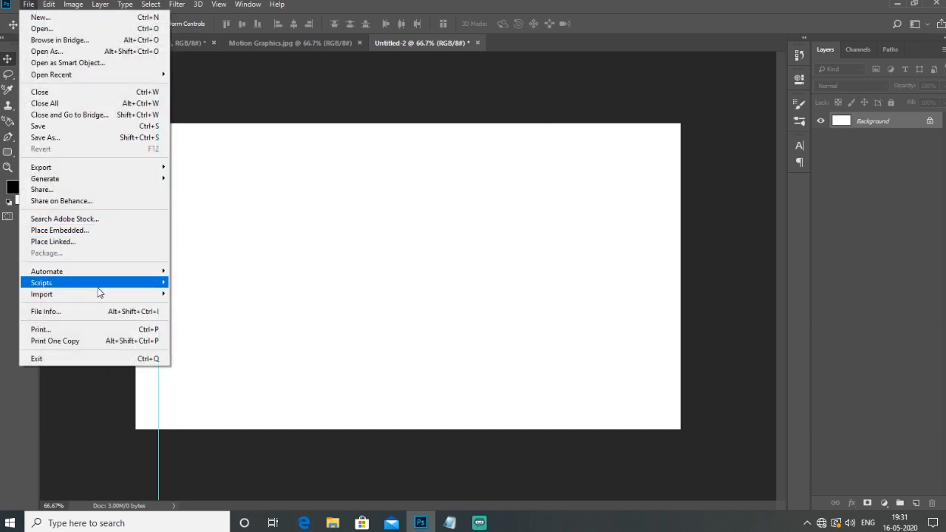
mouse_move(98, 288)
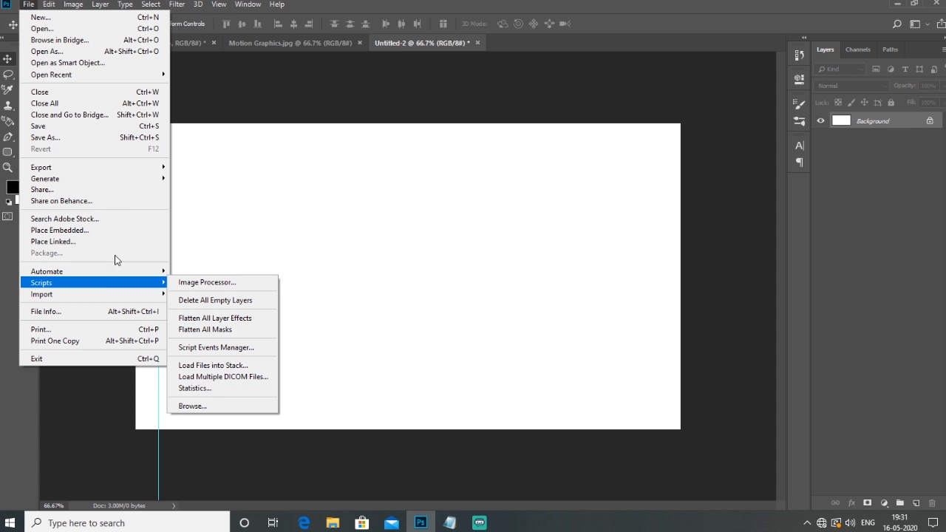
left_click(219, 4)
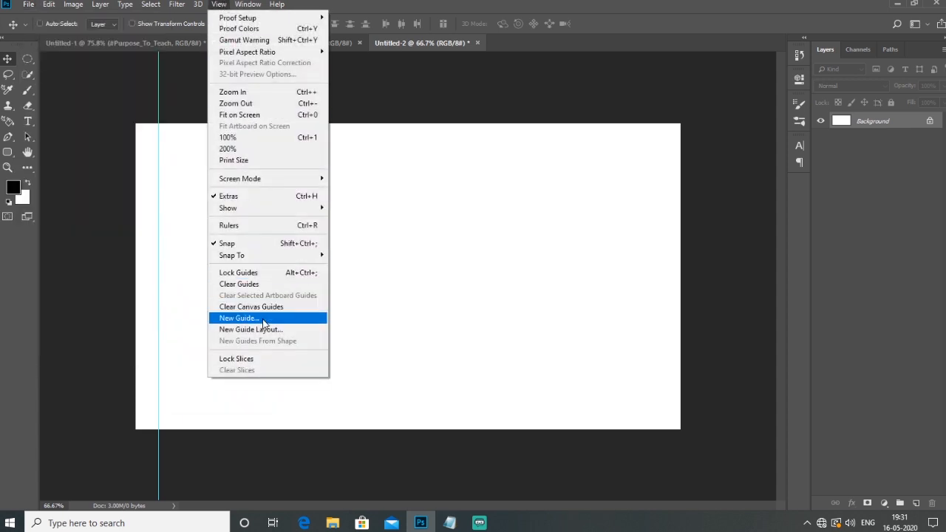
left_click(264, 318)
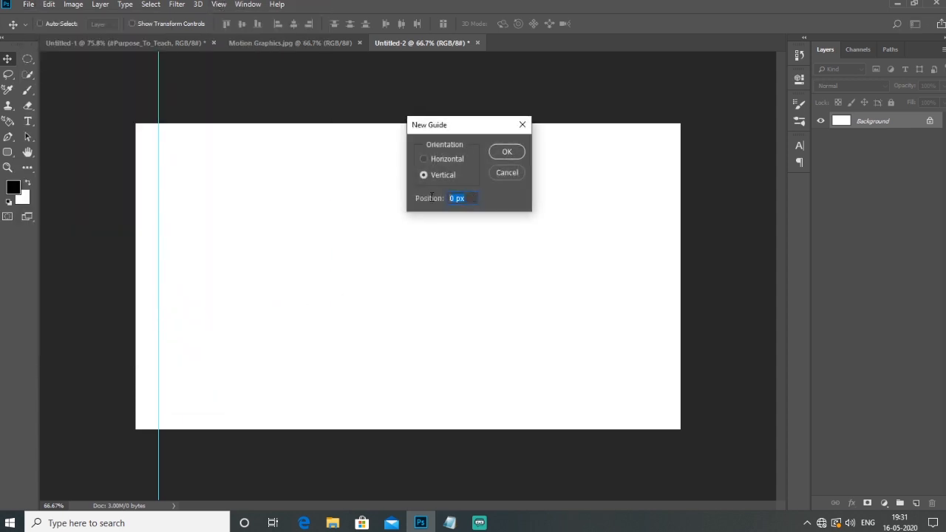
type("1308")
key("Return")
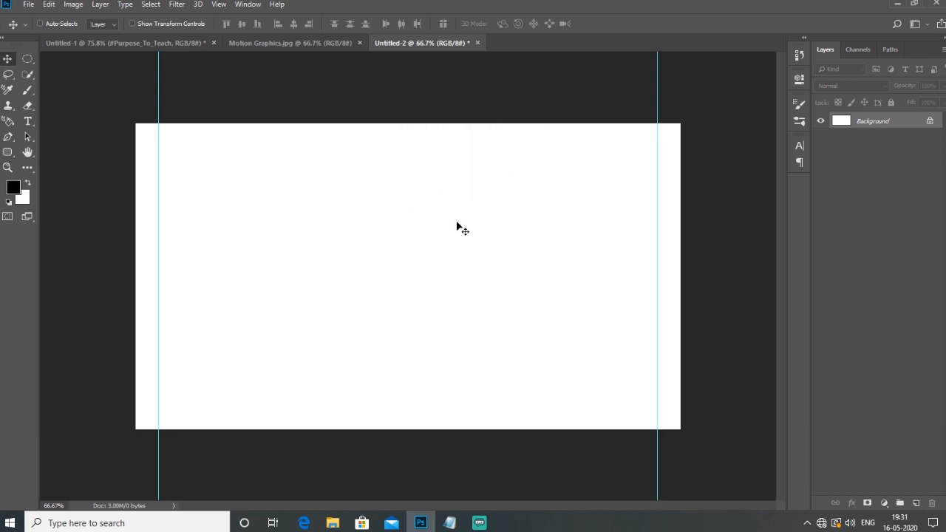
Step: Lock the guides and add a horizontal guide at the 58 px position
left_click(216, 6)
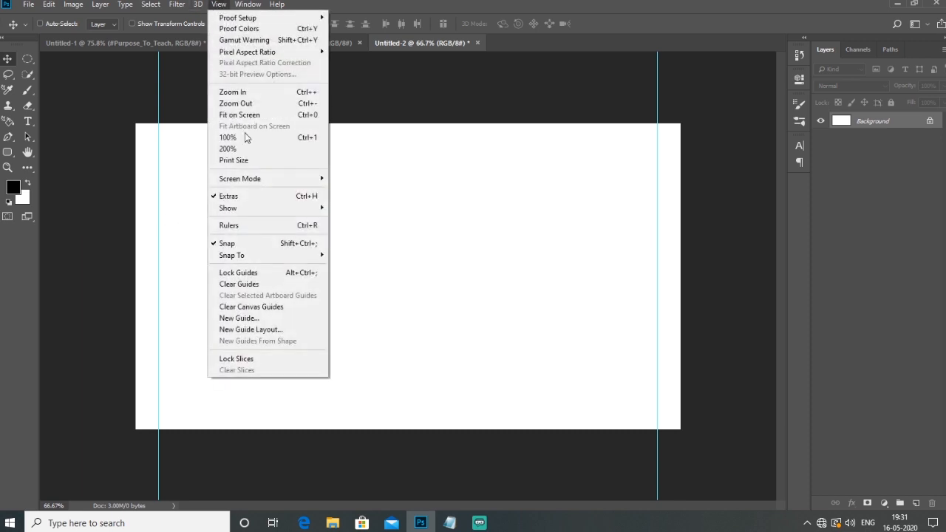
left_click(266, 274)
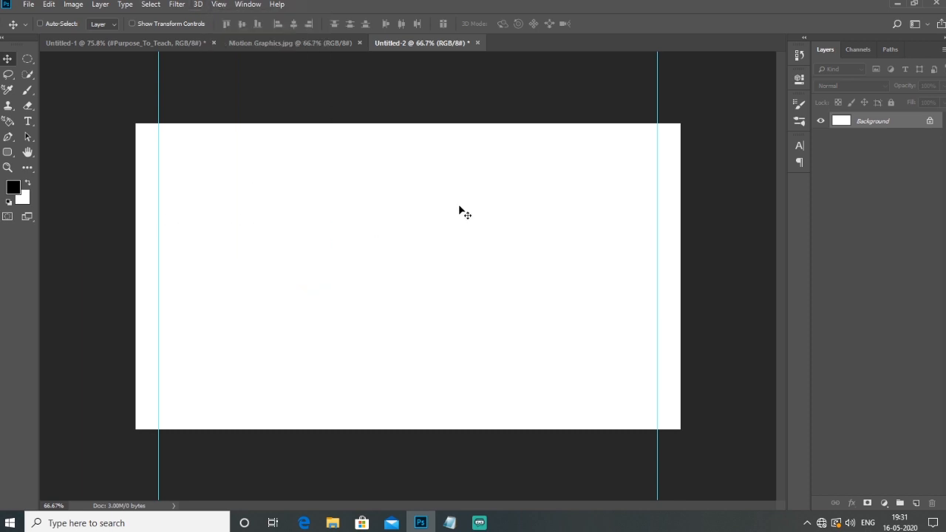
left_click(219, 6)
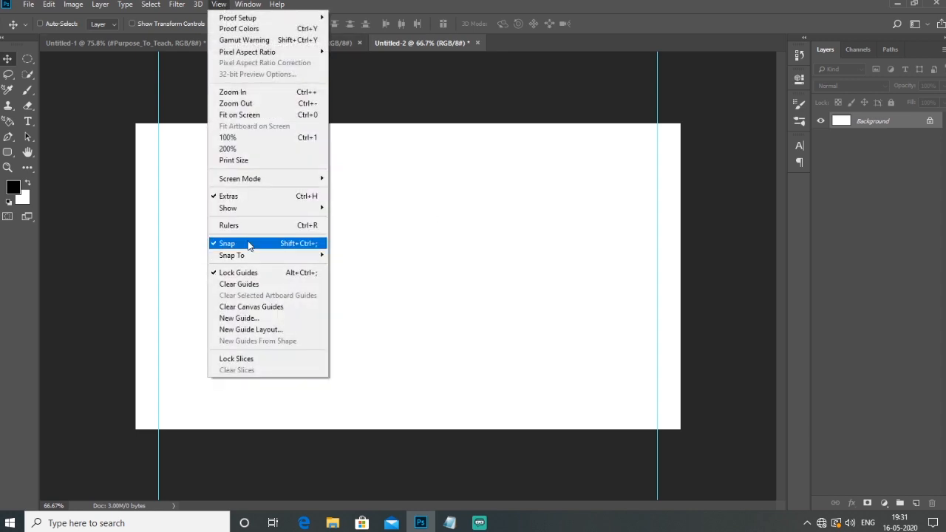
left_click(271, 319)
double_click(450, 198)
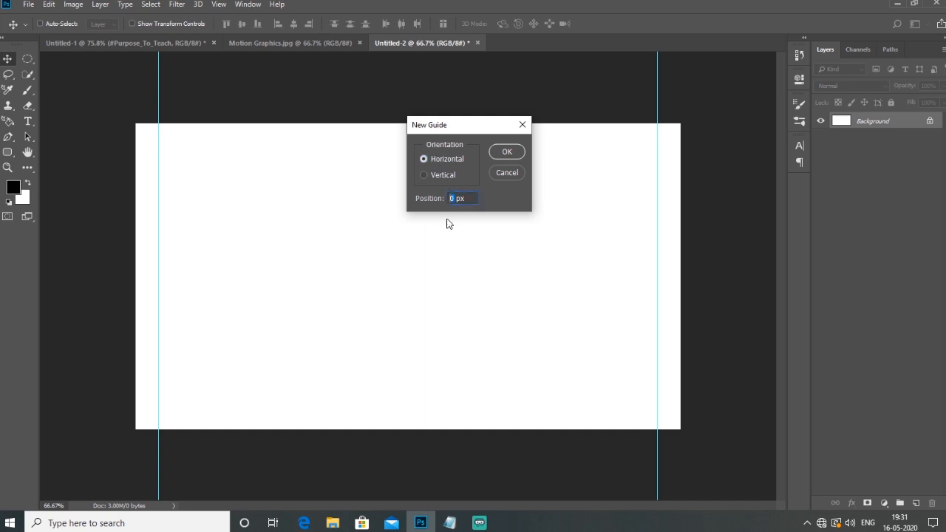
type("58")
left_click(509, 155)
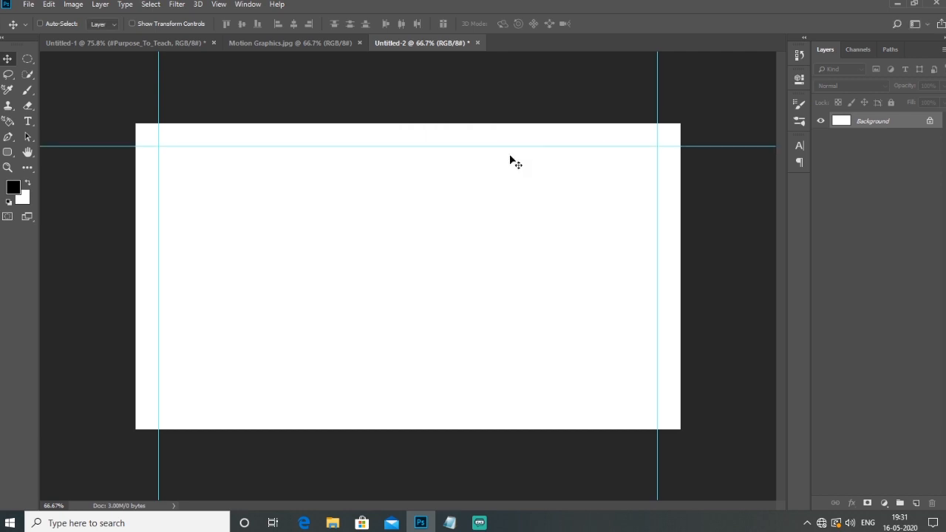
Step: Add the text "DigividyaIndia" and move it to the upper-left corner where the vertical and horizontal guides cross
left_click(28, 121)
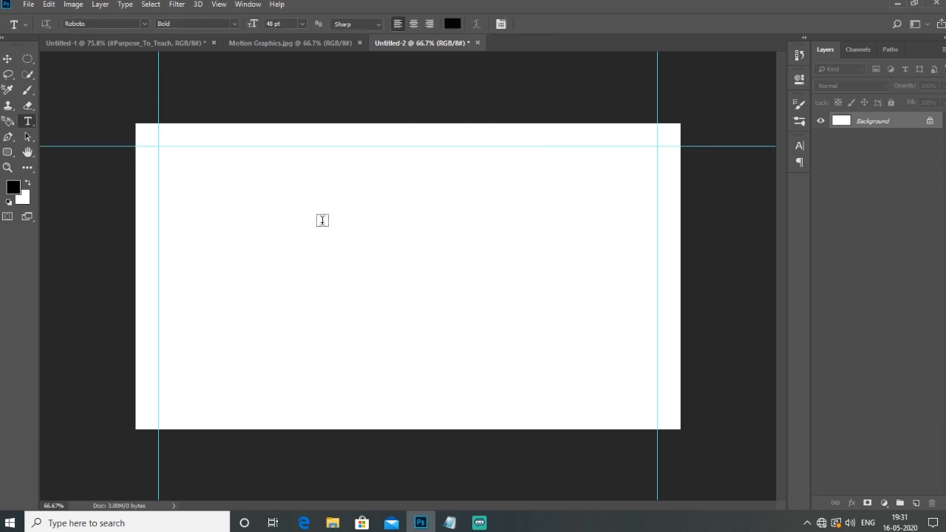
left_click(322, 220)
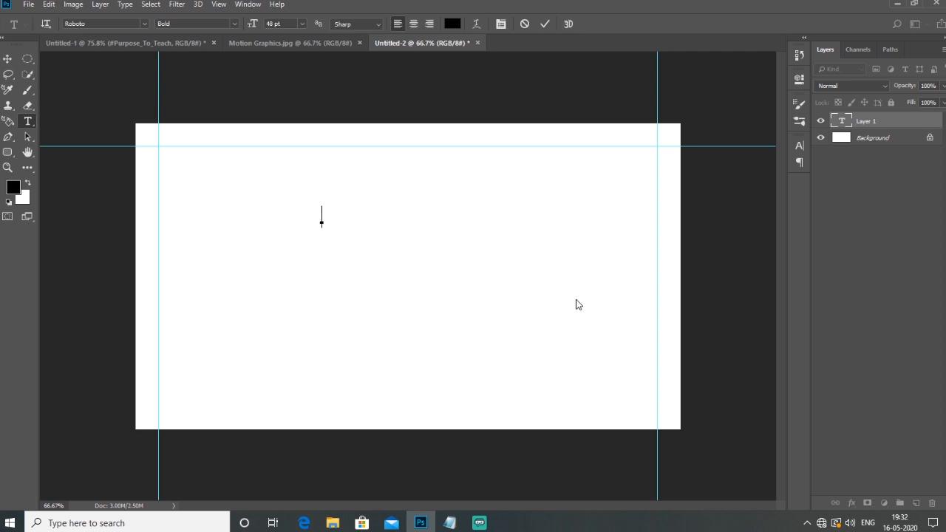
type("Digi")
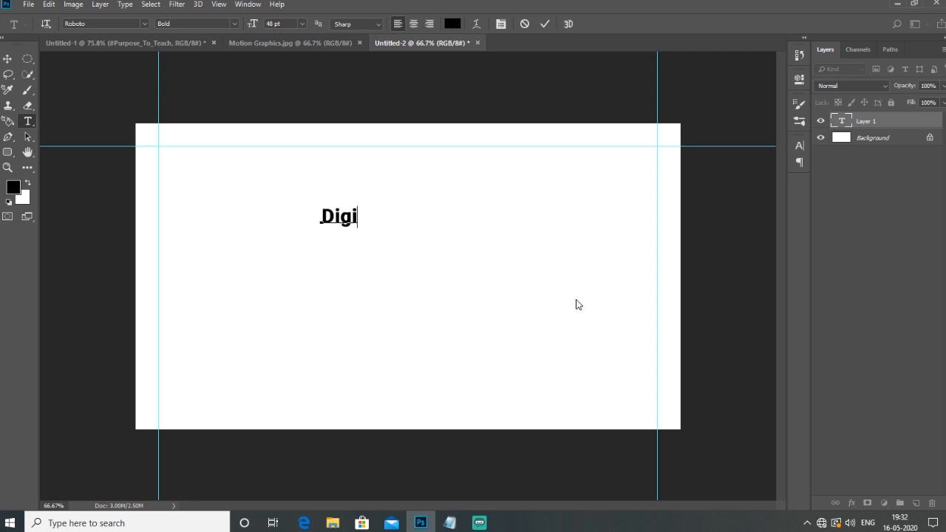
type("vidyaIndia")
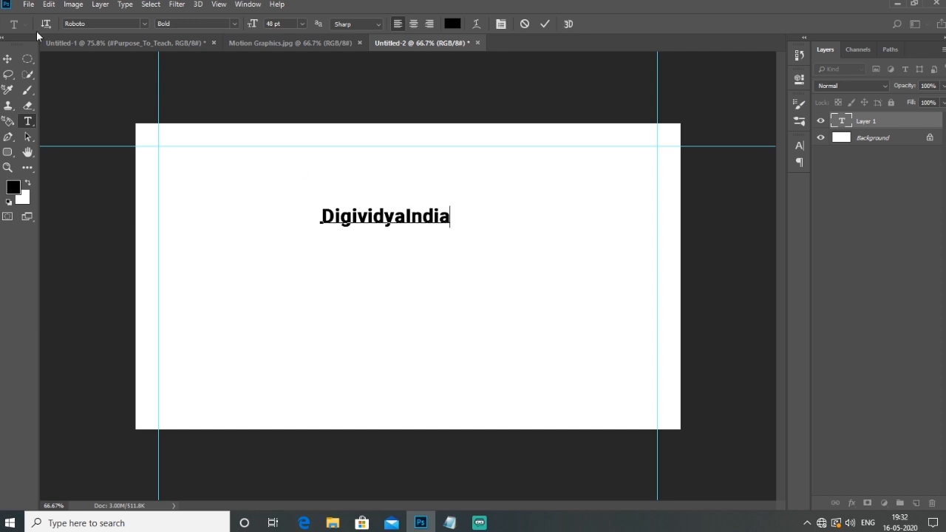
left_click(8, 59)
left_click_drag(355, 230, 189, 169)
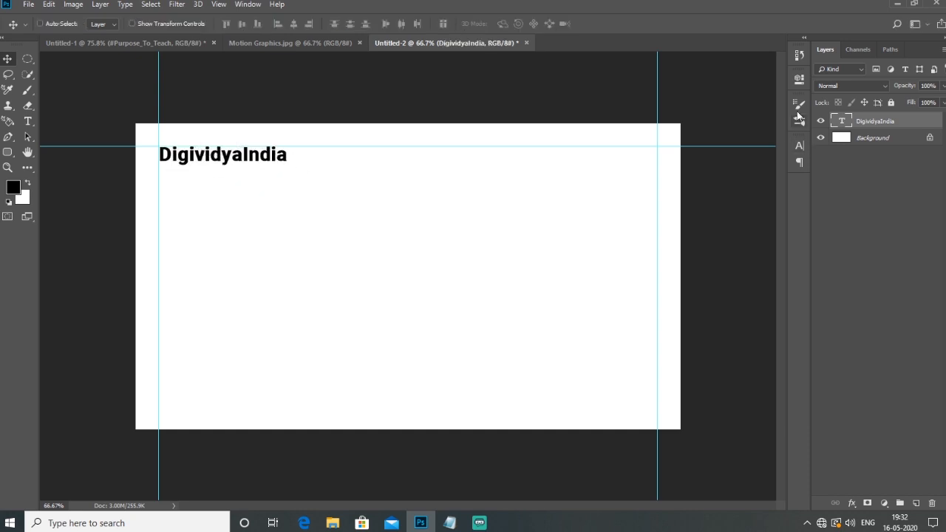
Step: Format the DigividyaIndia text as 36 pt Roboto Bold Italic and realign it to the upper-left guide intersection
left_click(800, 144)
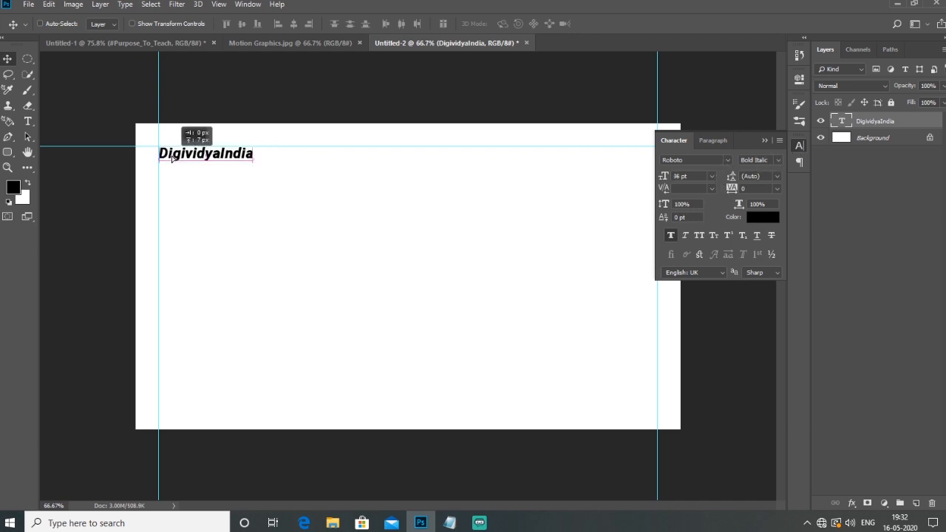
left_click_drag(172, 156, 172, 157)
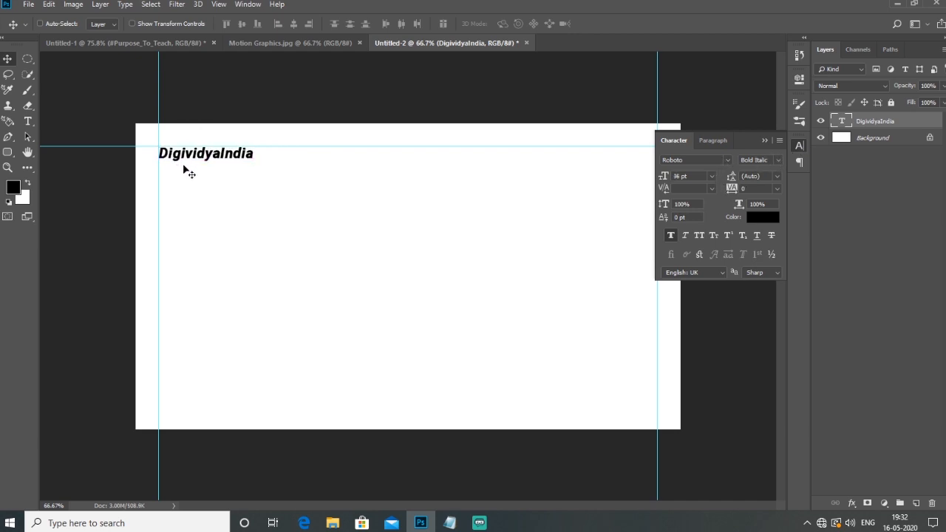
left_click(691, 177)
left_click(694, 160)
Step: Color the word "India" in the DigividyaIndia text red with the hex value ff0000
left_click(30, 123)
left_click(220, 153)
left_click_drag(221, 153, 258, 154)
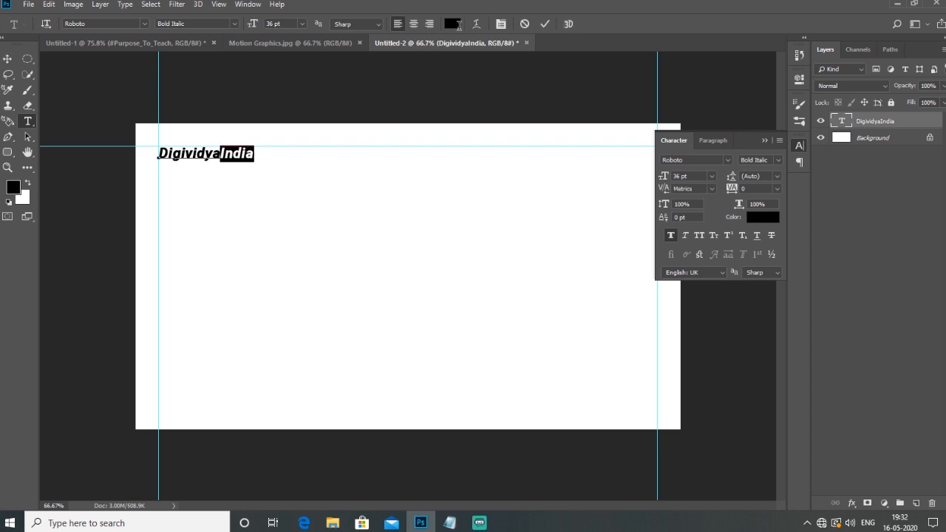
left_click(770, 218)
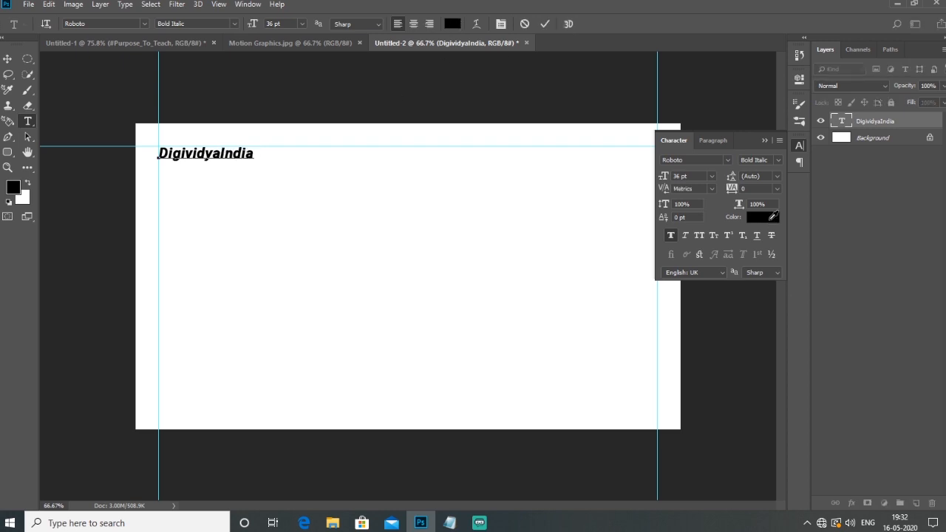
type("ff0000")
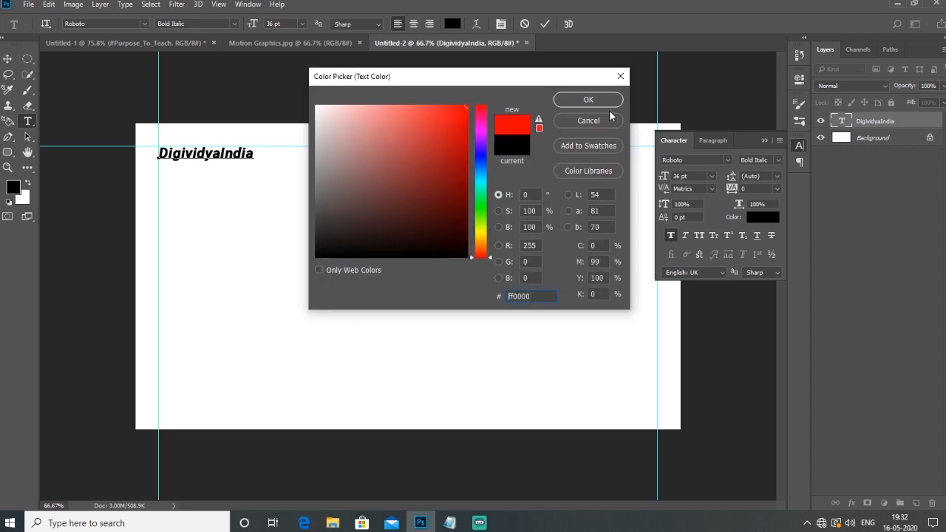
left_click(608, 105)
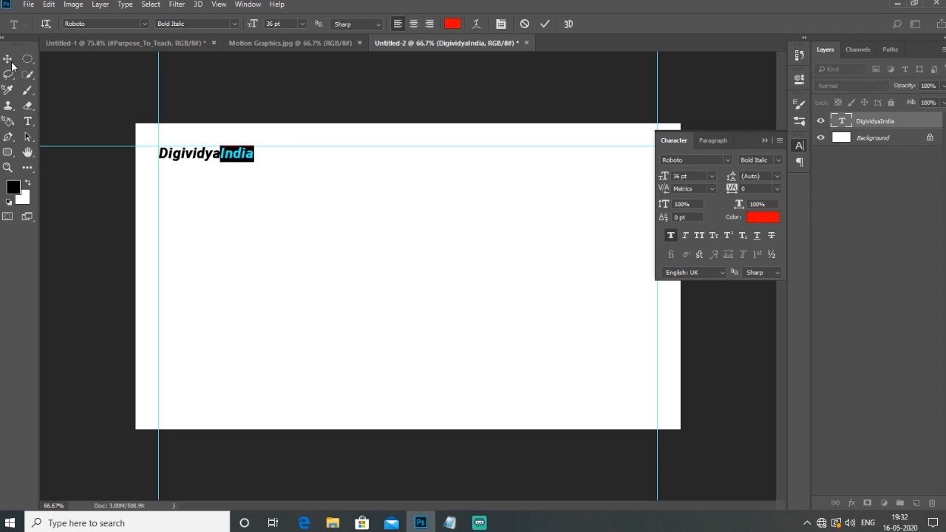
left_click(9, 62)
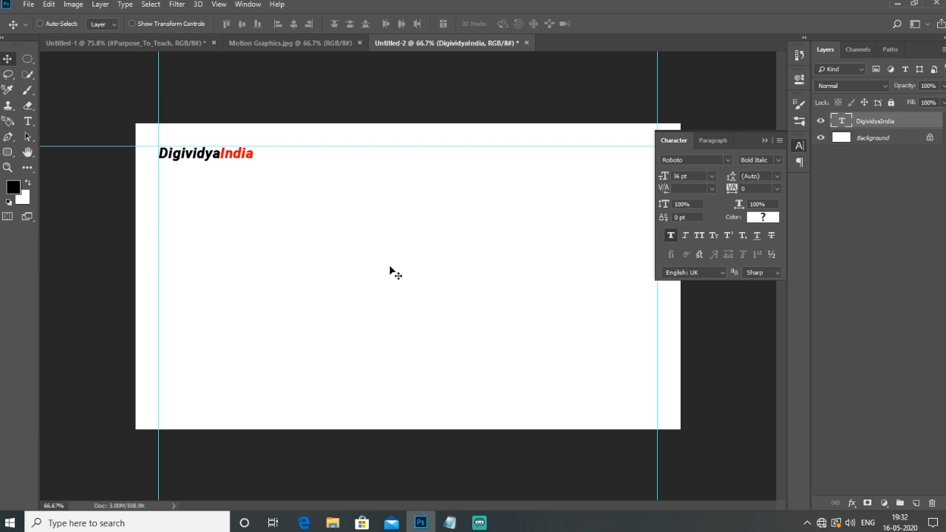
Step: Add the text "HOME" in 14 pt Roboto Regular and move it level with the DigividyaIndia logo as the first menu item
left_click(28, 121)
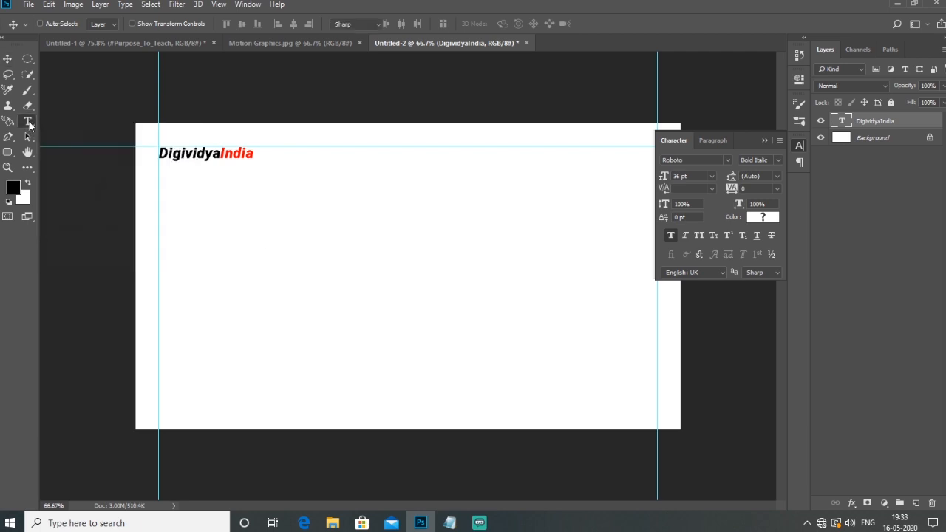
left_click(302, 232)
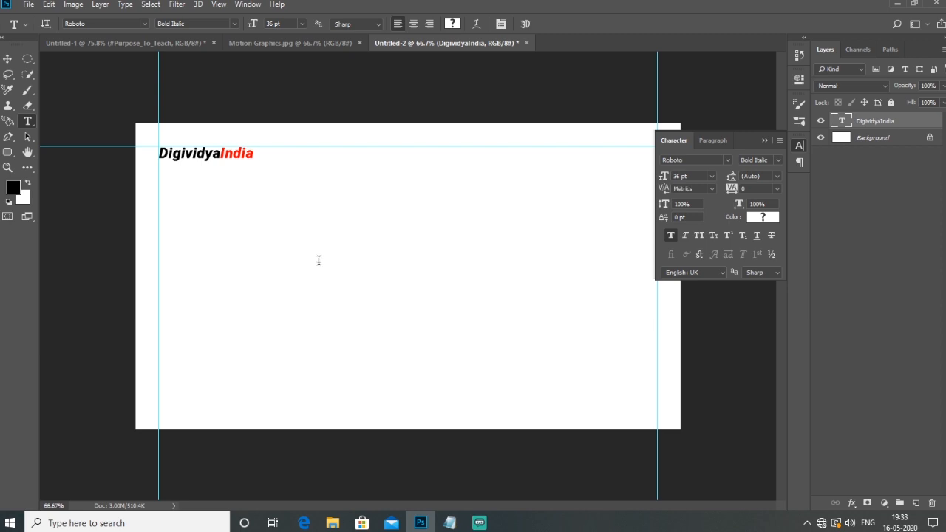
left_click(711, 177)
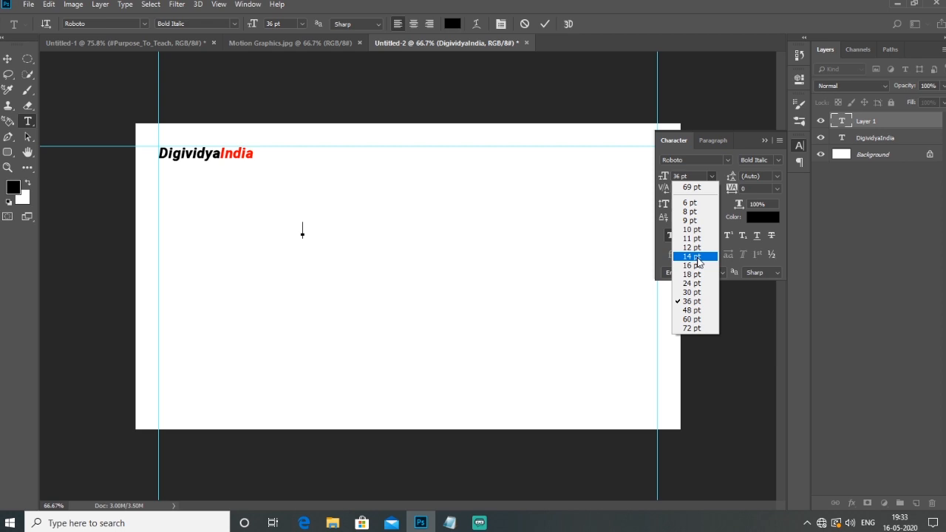
left_click(696, 256)
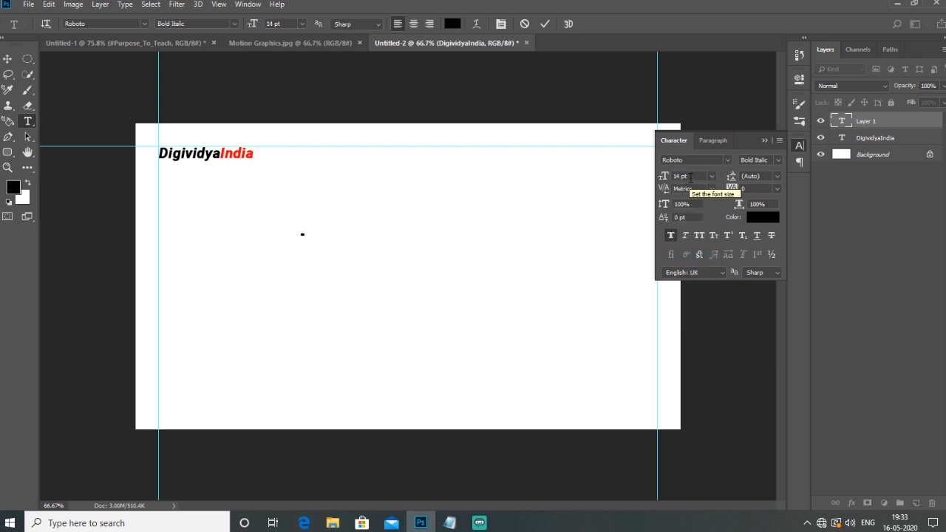
left_click(777, 160)
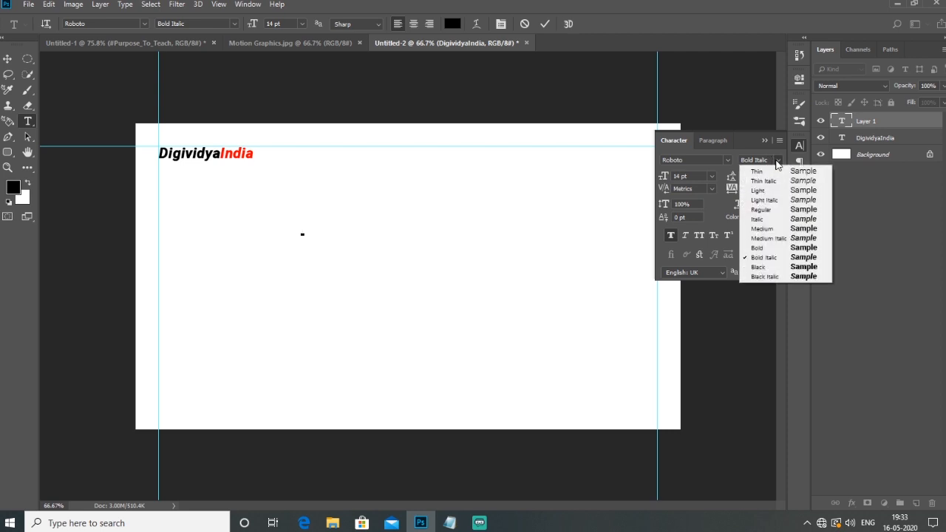
left_click(762, 210)
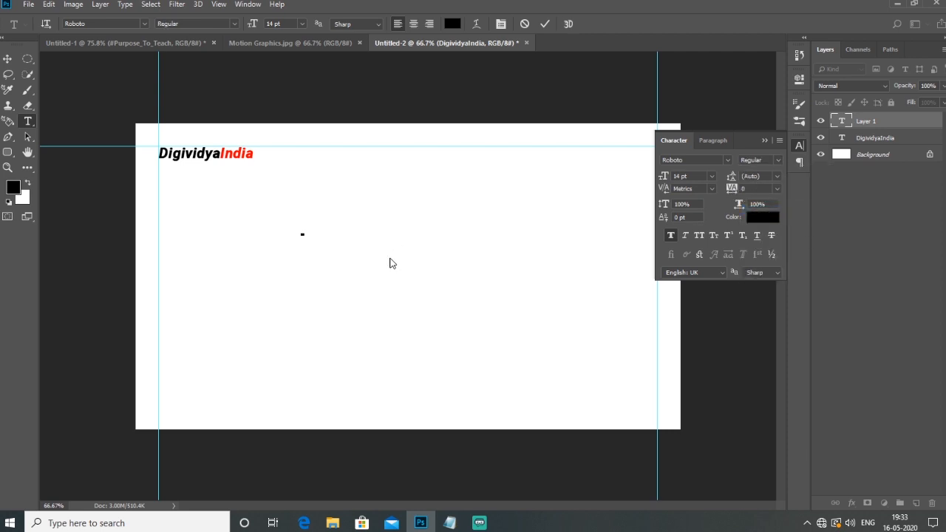
type("HOME")
left_click(7, 58)
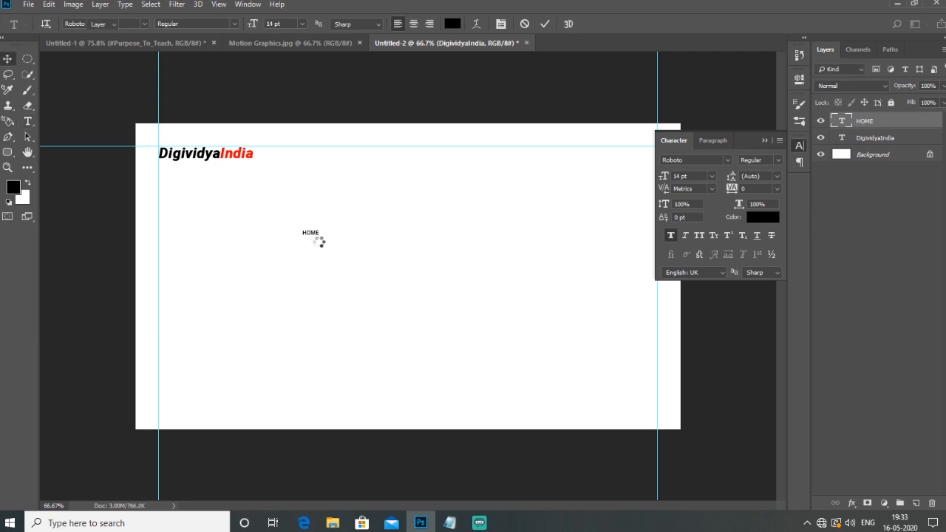
left_click_drag(317, 239, 375, 173)
mouse_move(386, 160)
left_mouse_down()
mouse_move(397, 158)
mouse_move(389, 161)
left_mouse_up()
Step: Set the HOME text to 18 pt and color it gray with the hex value 757575
left_click(713, 177)
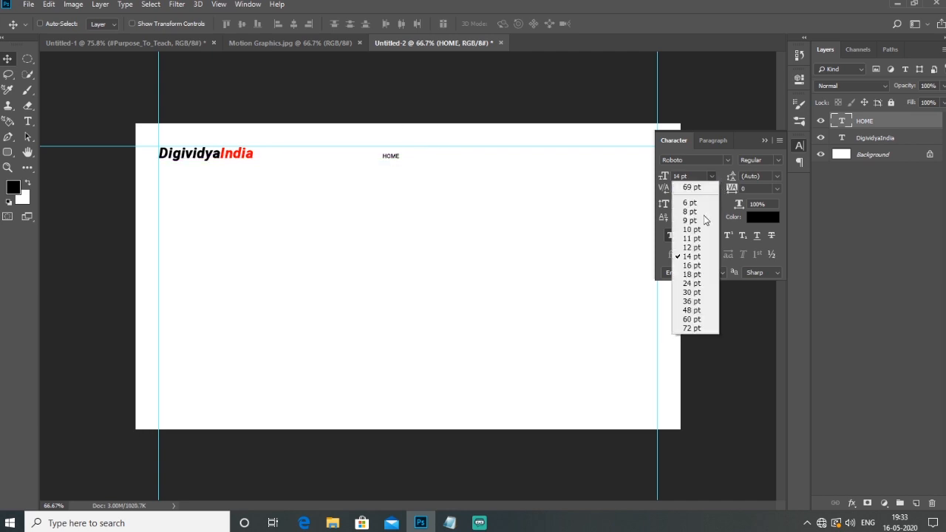
left_click(693, 271)
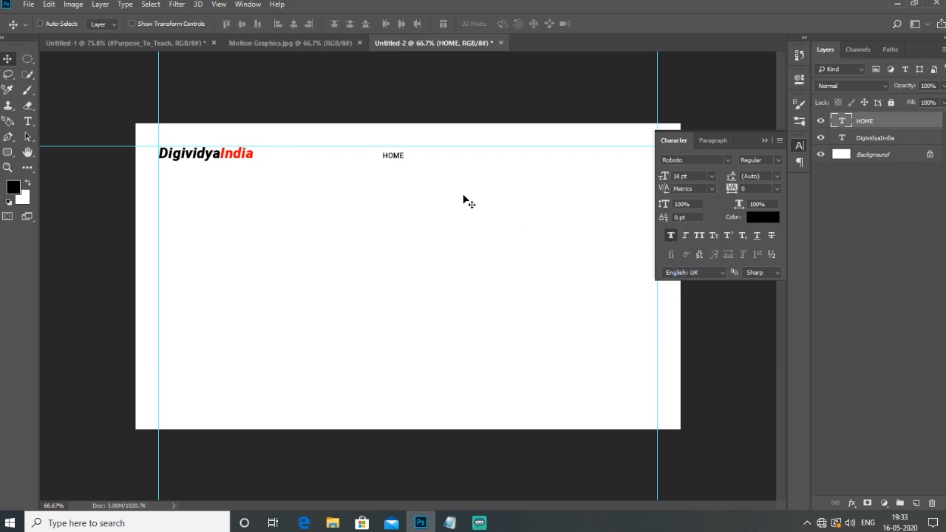
left_click(749, 220)
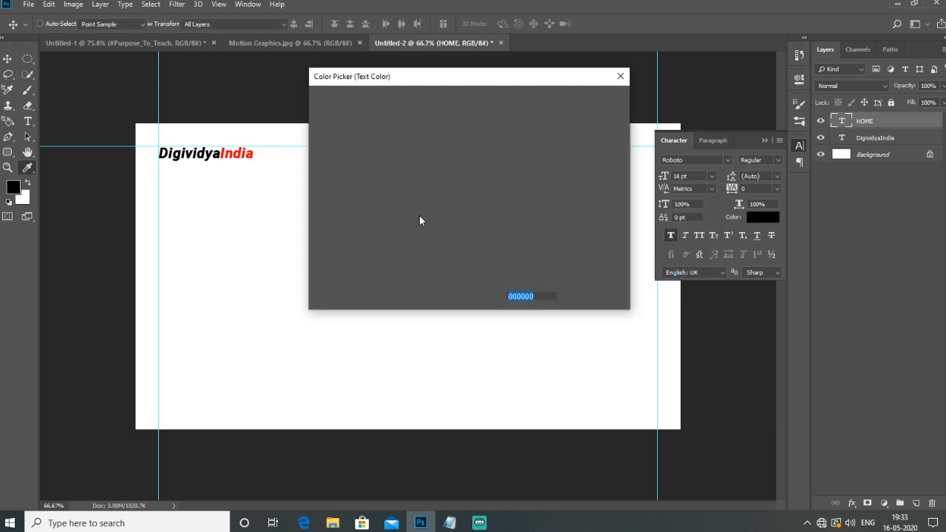
type("757575")
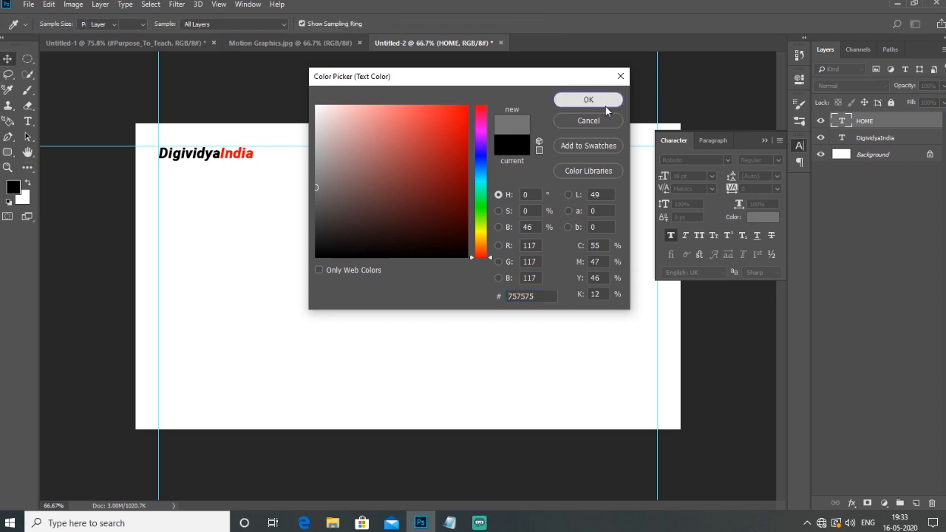
left_click(617, 100)
Step: Duplicate the HOME text three times to form an evenly spaced row of four menu items, and select all four layers
left_click_drag(400, 160, 543, 167)
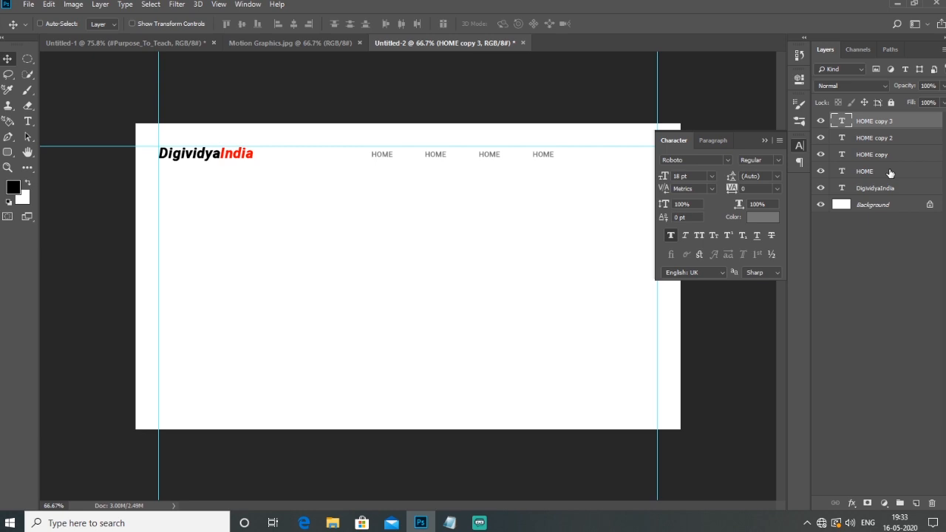
left_click(884, 175, "shift")
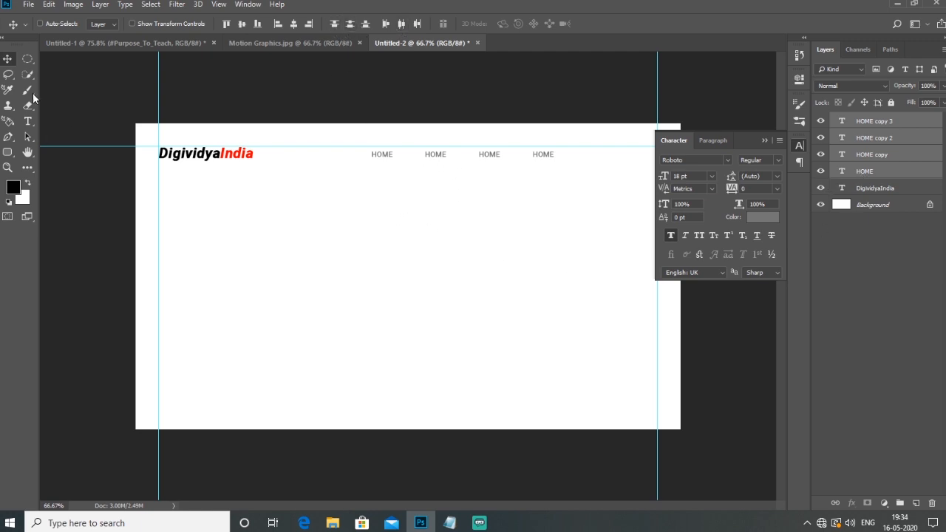
Step: Replace the text of the second menu item with "ABOUT"
left_click(27, 121)
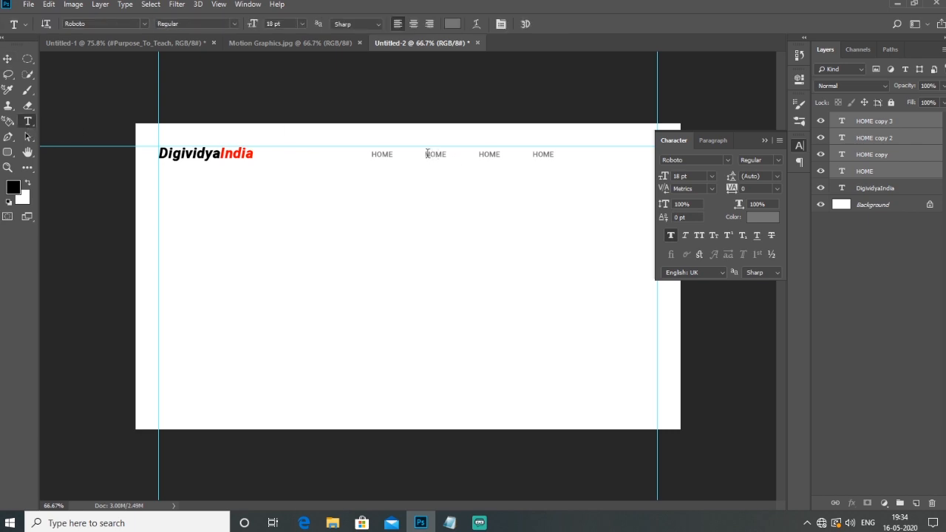
double_click(437, 154)
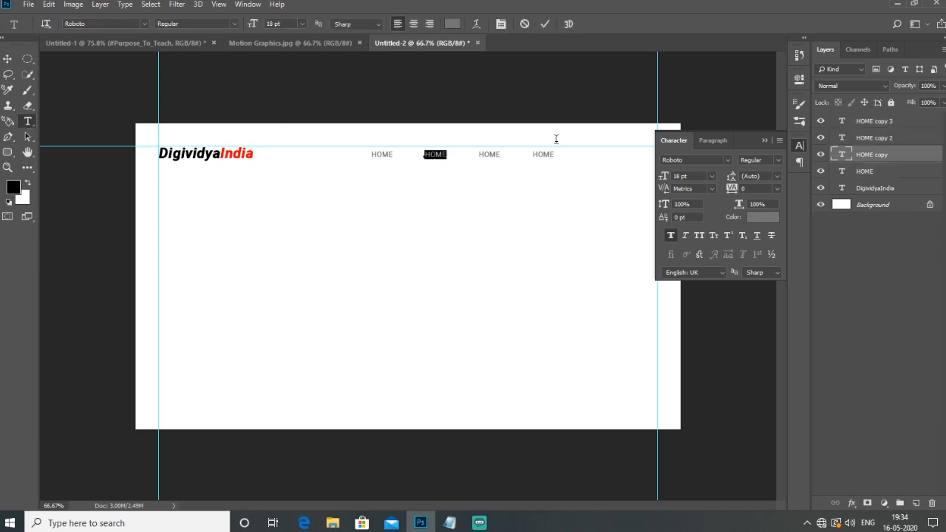
type("ABOUT")
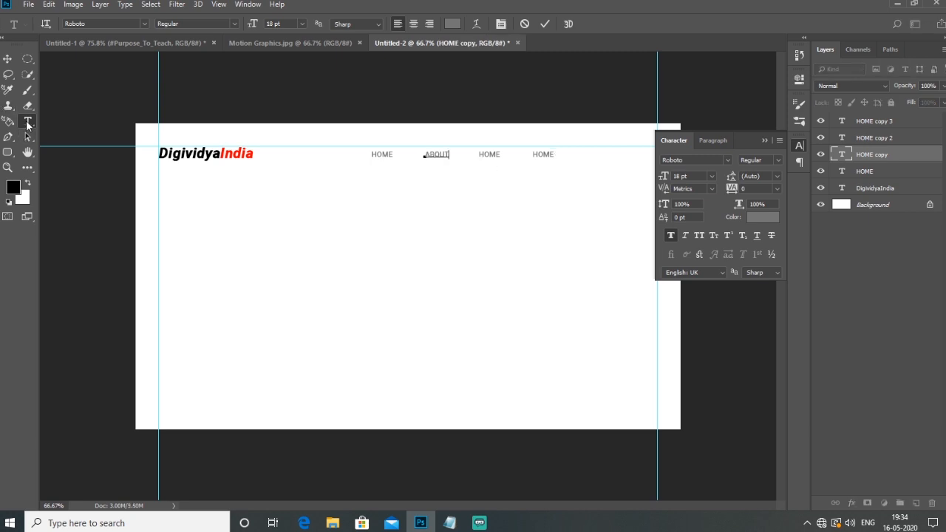
left_click(8, 59)
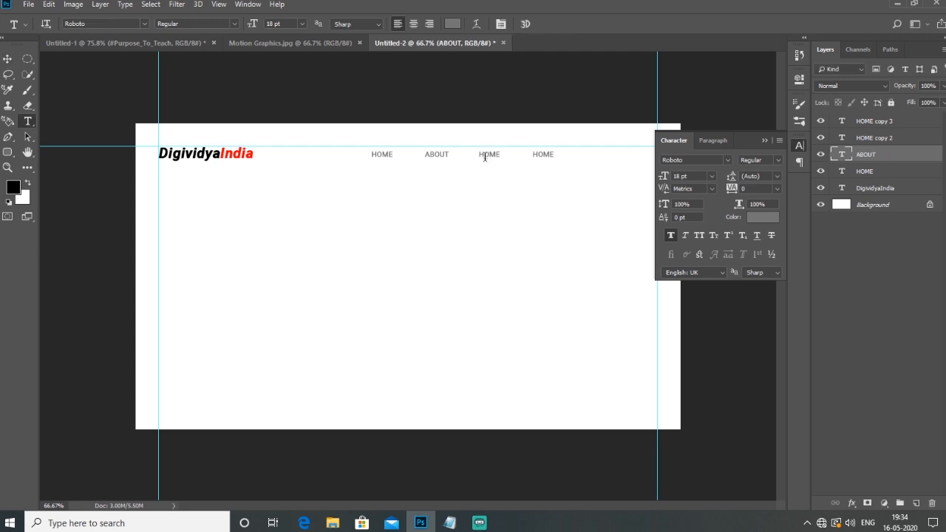
Step: Replace the text of the third menu item with "BLOG"
left_click_drag(478, 154, 500, 155)
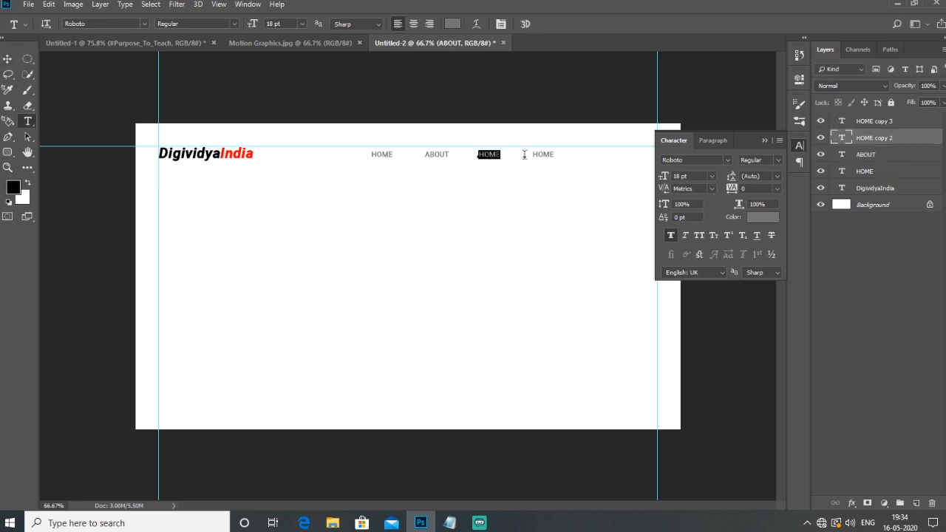
type("BLOG")
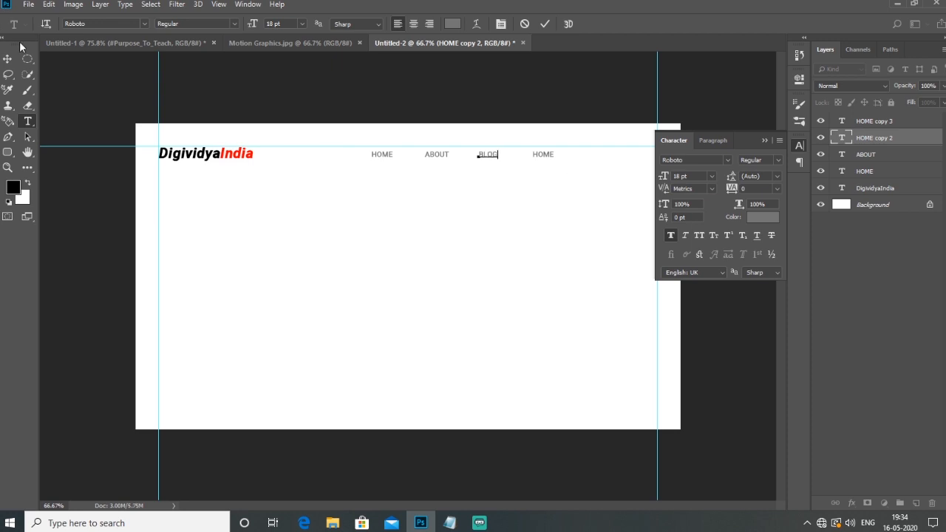
left_click(9, 62)
Step: Replace the text of the fourth menu item with "CONTACT"
left_click(31, 125)
left_click(543, 158)
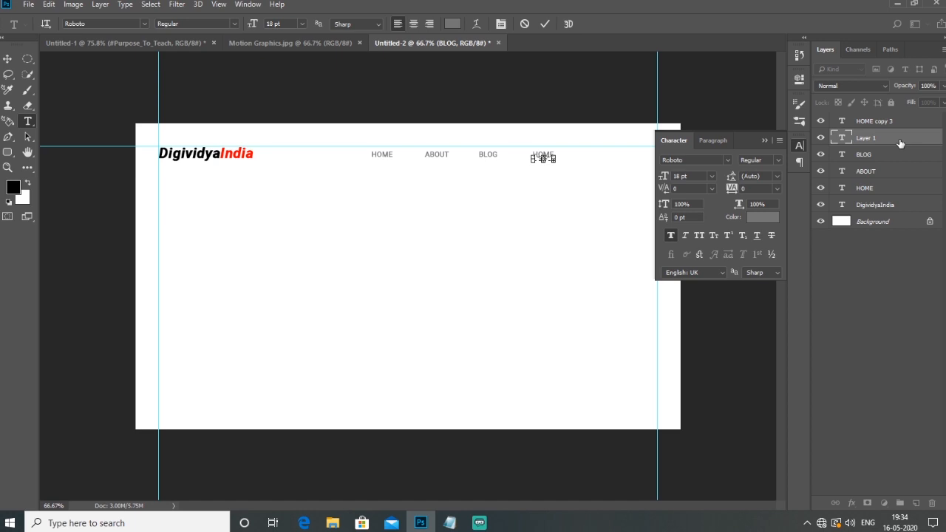
left_click(883, 121)
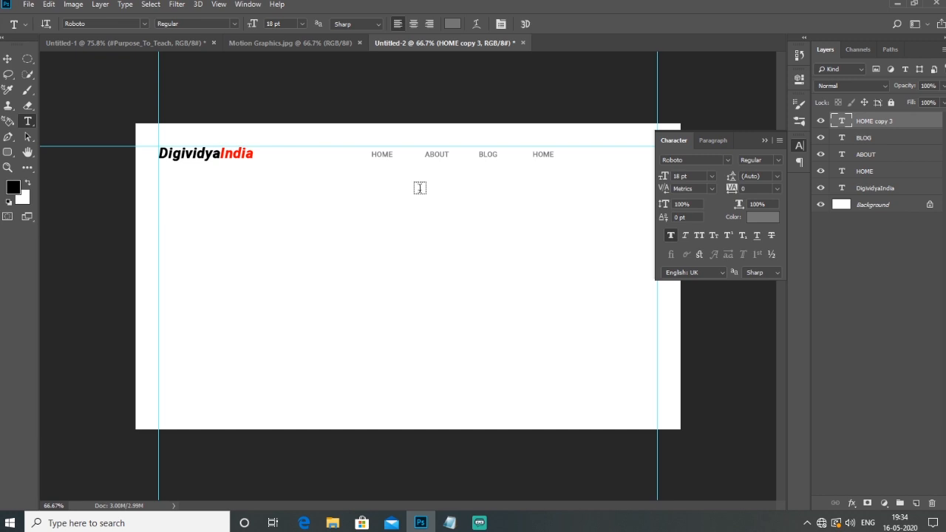
double_click(555, 153)
left_click(556, 153)
key("BackSpace")
key("BackSpace")
key("BackSpace")
key("BackSpace")
type("CONTACT")
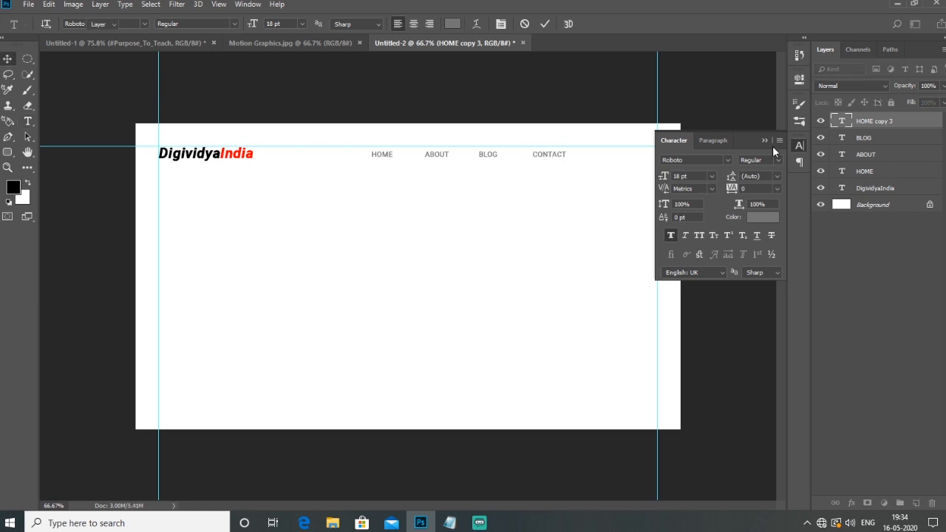
Step: Shift the HOME, ABOUT, BLOG and CONTACT texts together slightly to the left within the header
left_click(878, 176, "shift")
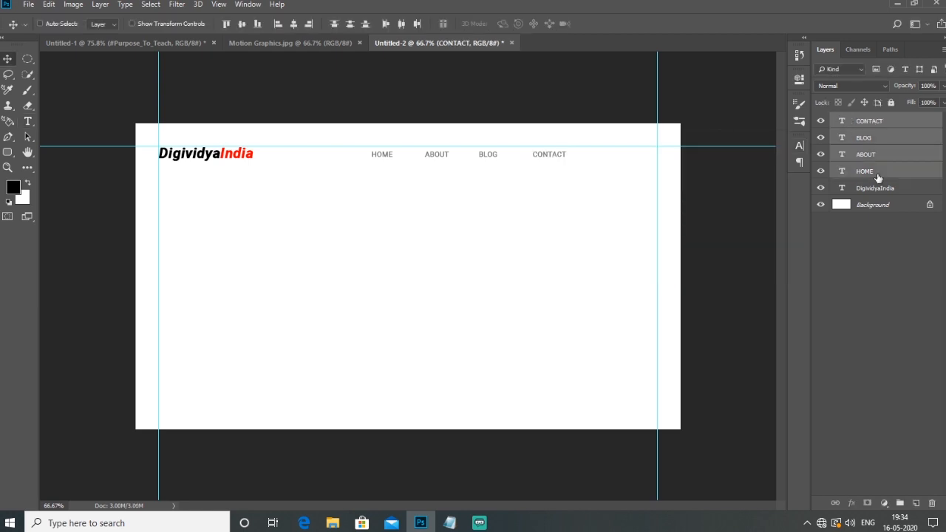
left_click_drag(553, 159, 529, 160)
left_click(895, 205, "shift")
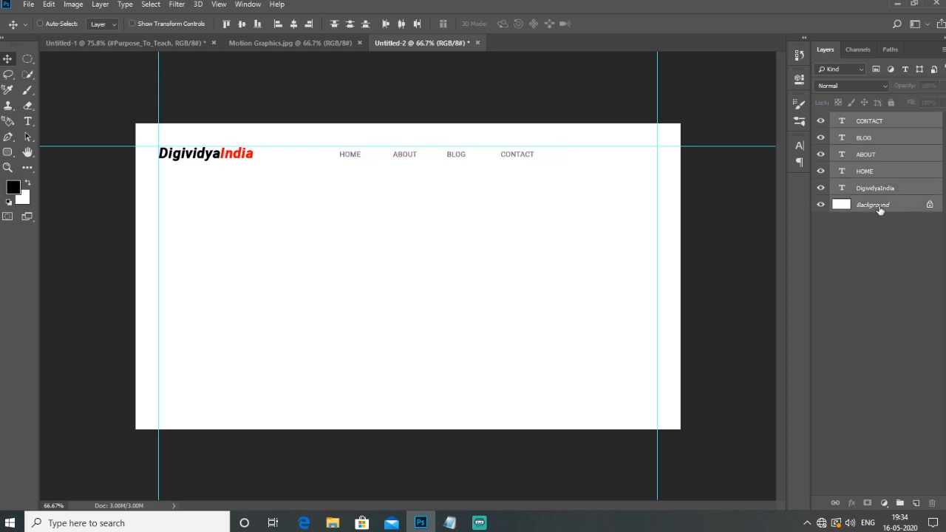
left_click(242, 24)
key("ctrl+z")
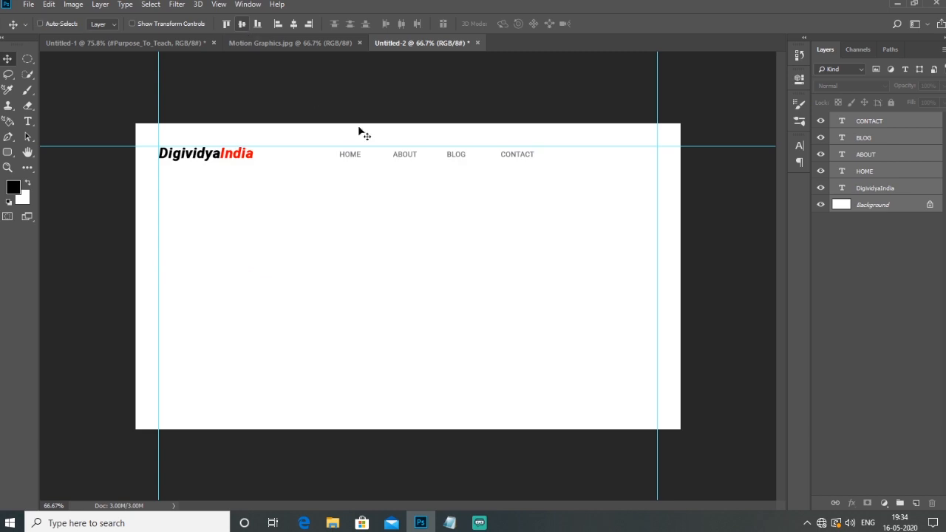
Step: Align the vertical centers of the four menu texts with the Background layer, leaving the logo out of the selection
left_click(887, 172)
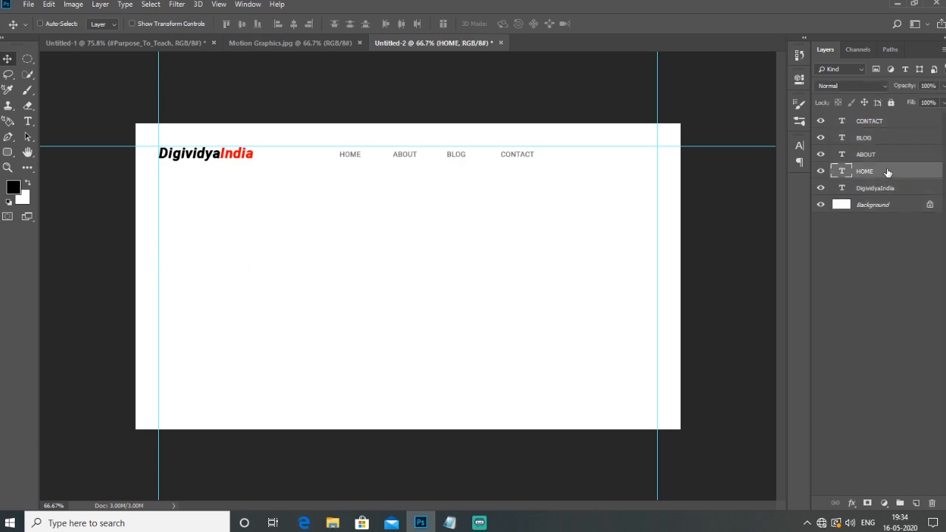
left_click(886, 123, "shift")
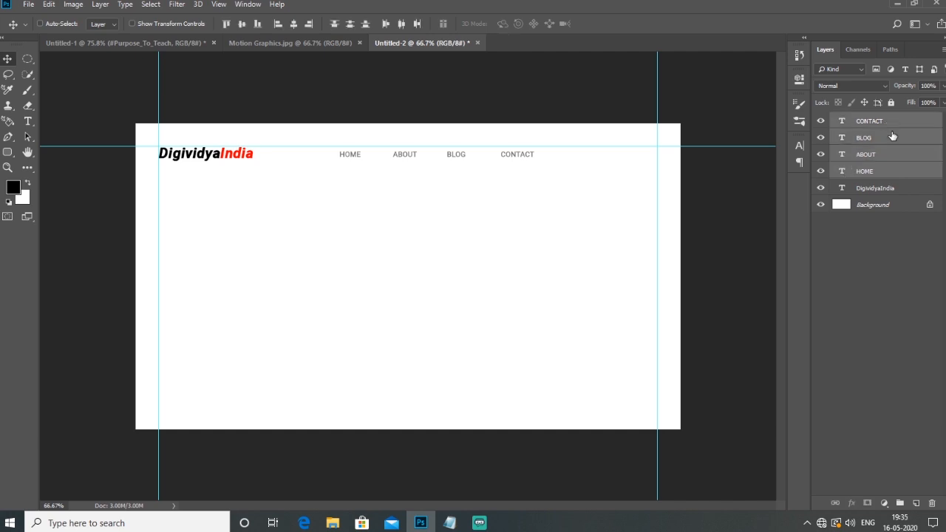
left_click(882, 206, "ctrl")
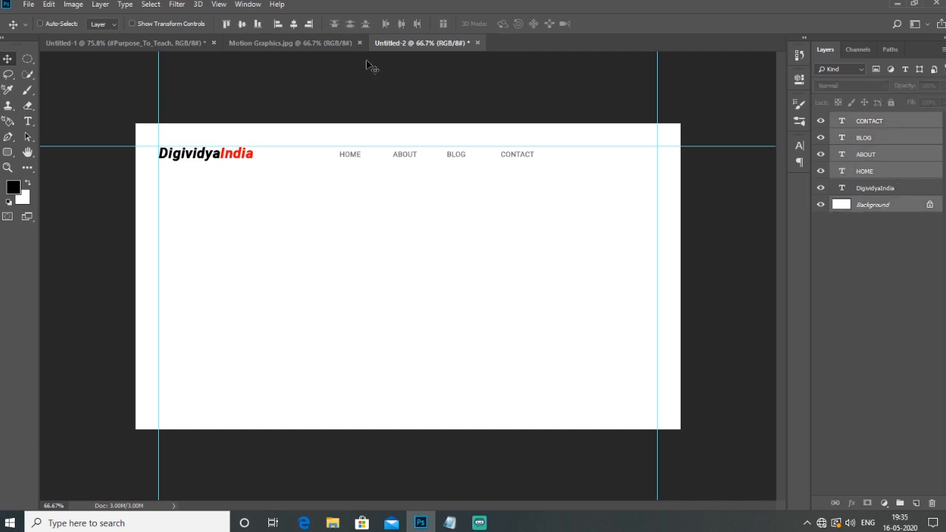
left_click(242, 24)
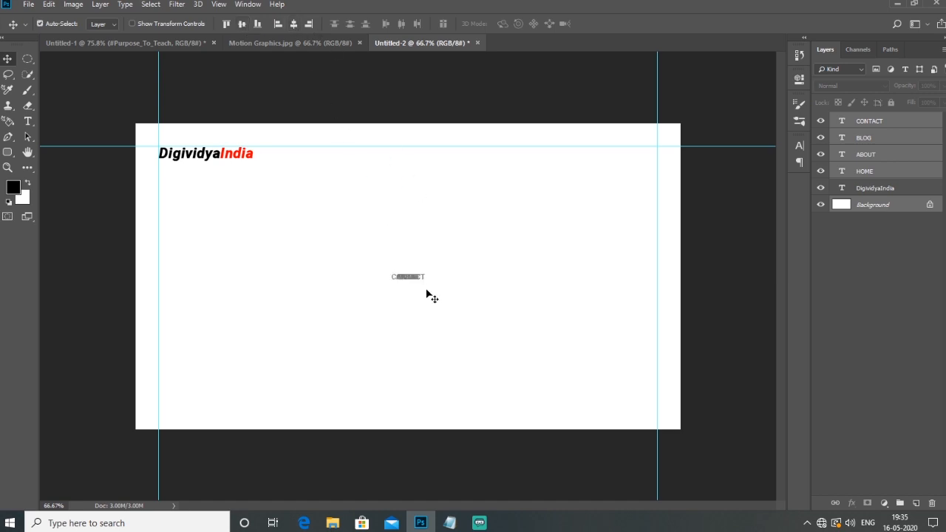
left_click_drag(411, 282, 418, 217)
left_click(497, 201)
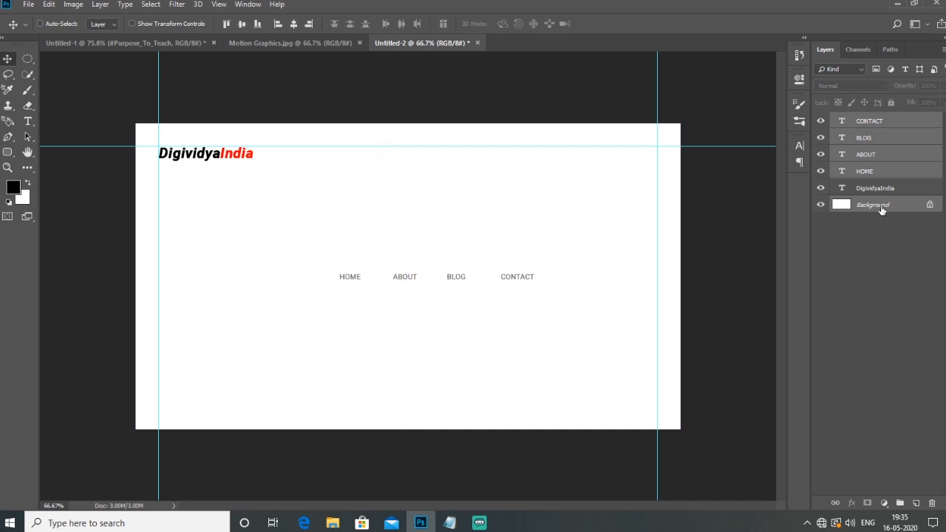
Step: Move the HOME, ABOUT, BLOG and CONTACT texts together back up to the level of the DigividyaIndia logo
left_click(892, 204)
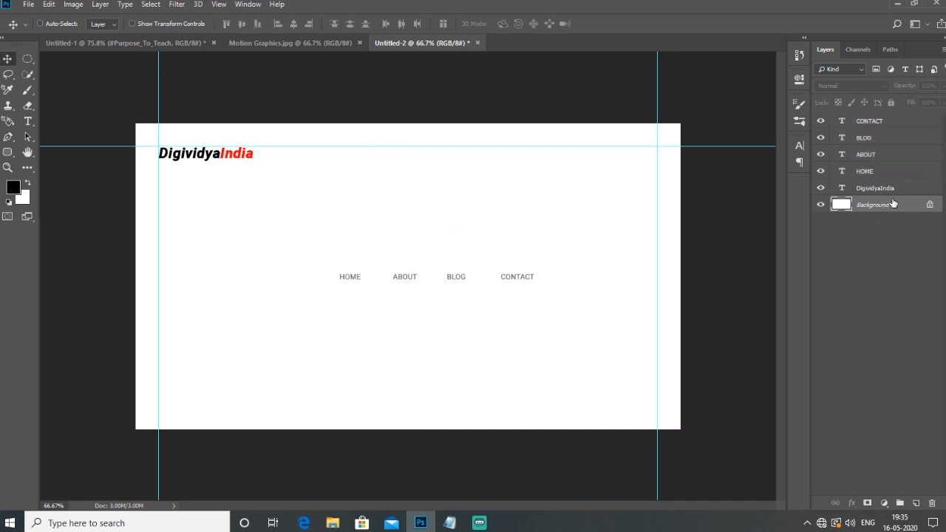
left_click(889, 121, "shift")
left_click_drag(457, 277, 449, 158)
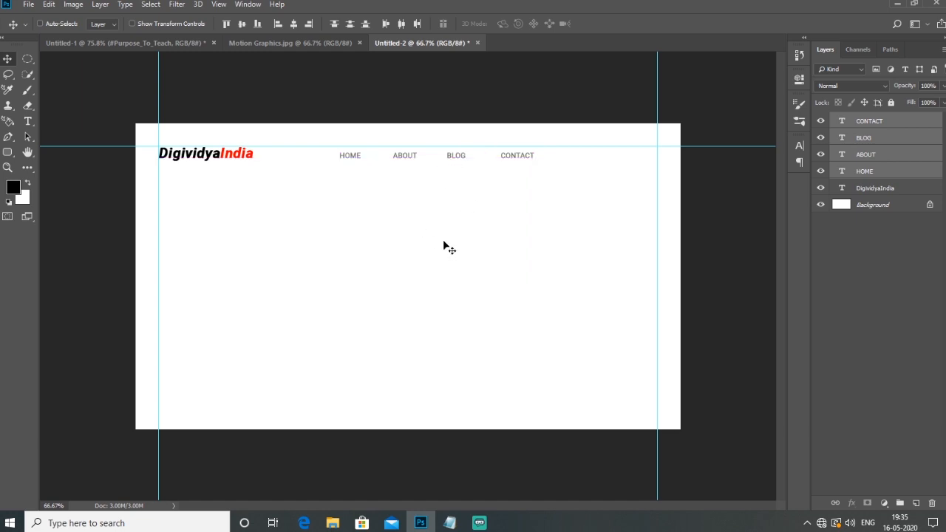
Step: Draw a black rounded rectangle about 110 x 11 px in the header, starting from the upper-right guide intersection
left_click(9, 153)
left_click_drag(10, 157, 64, 164)
left_click(64, 164)
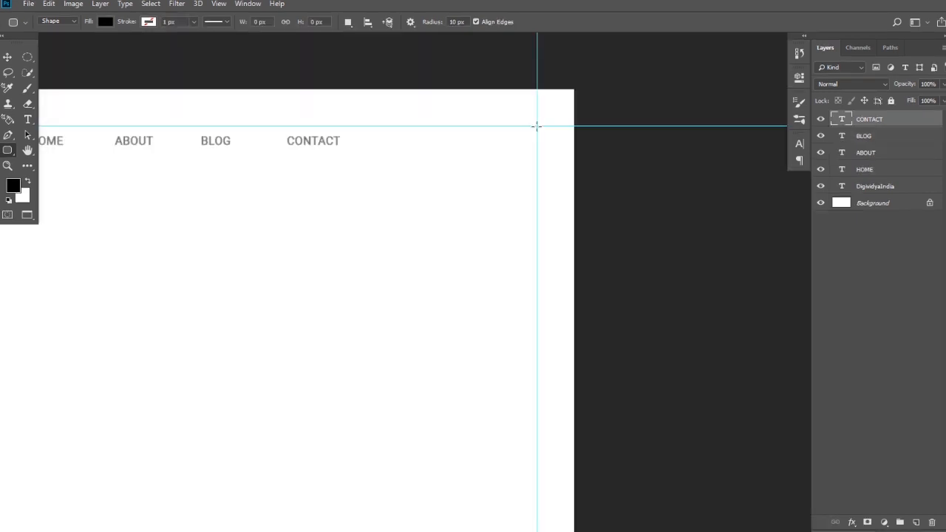
left_click_drag(537, 126, 467, 132)
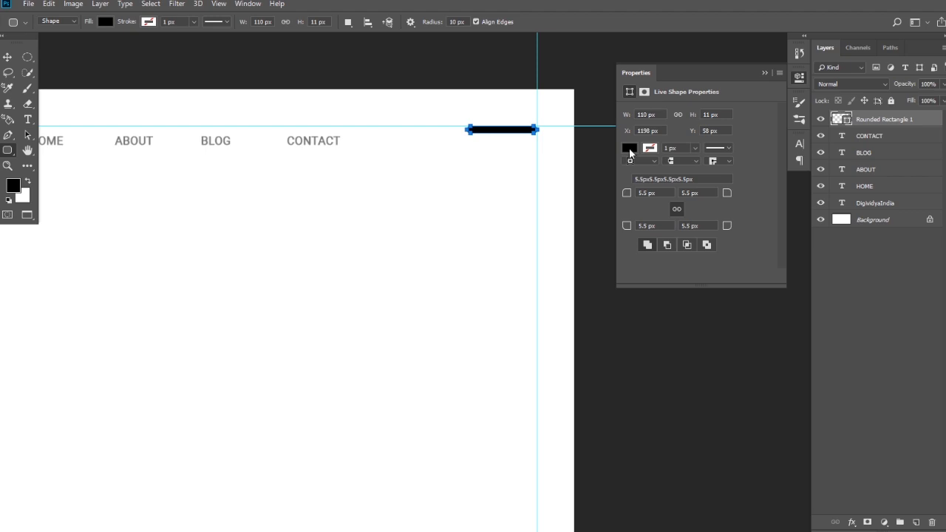
left_click(6, 61)
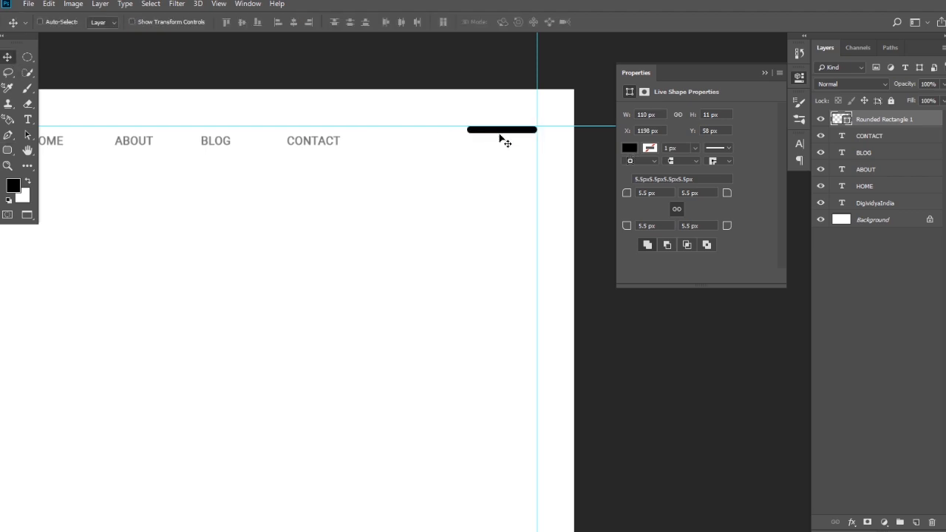
Step: Duplicate the black rounded bar twice below itself at equal spacing, and shorten the middle copy to 60% width from its right end
left_click_drag(500, 140, 509, 172)
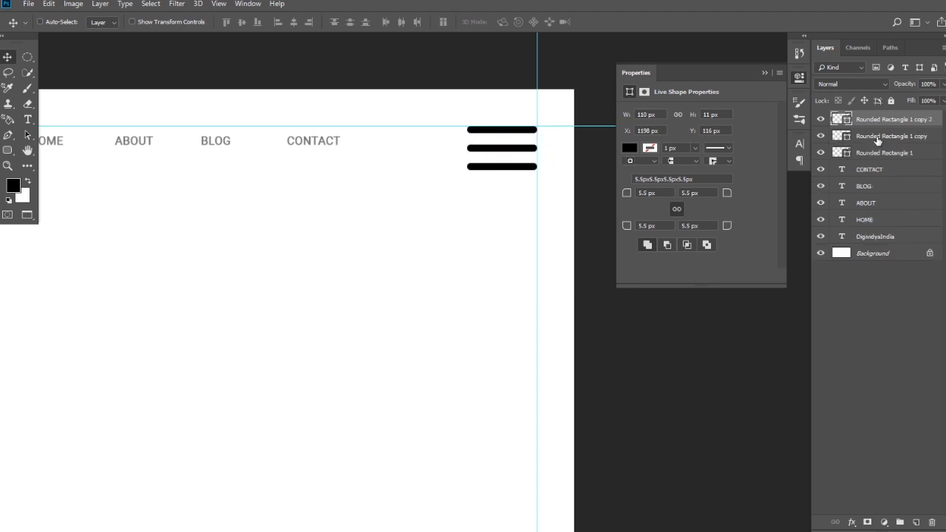
left_click(877, 141)
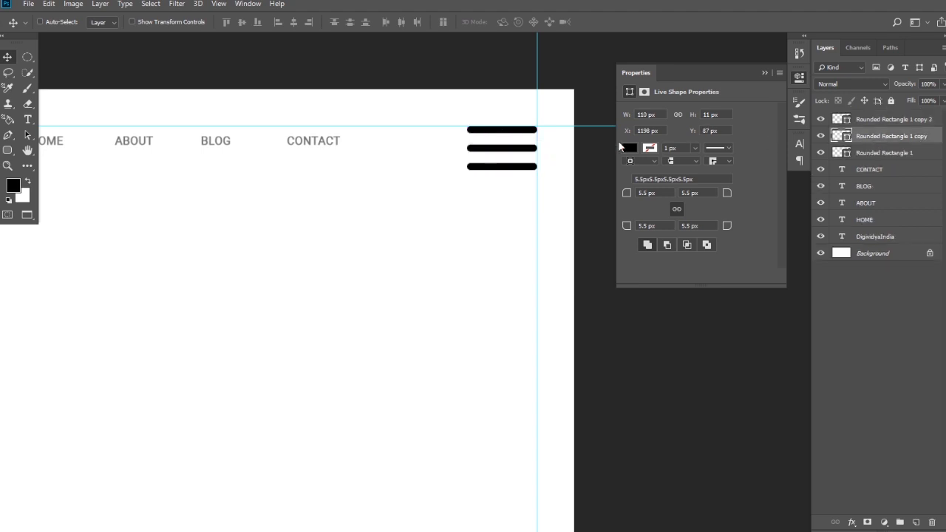
key("ctrl")
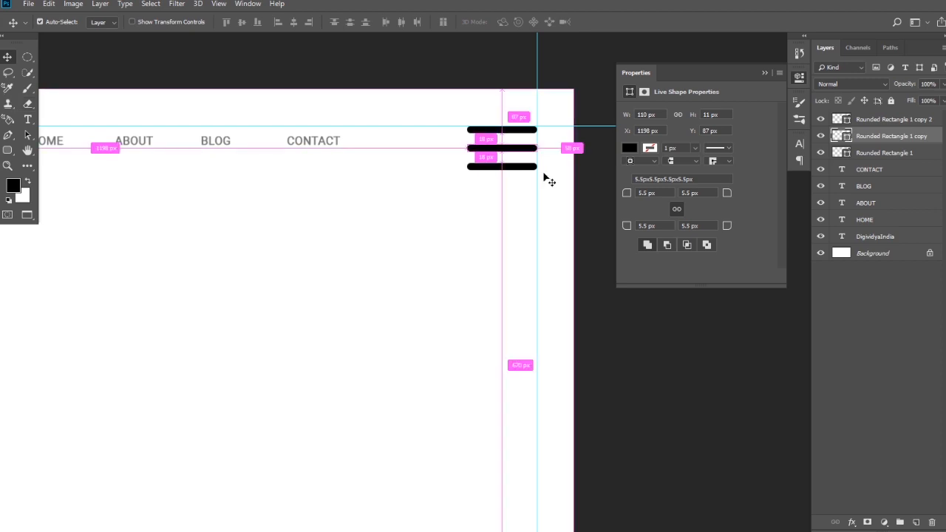
key("ctrl+t")
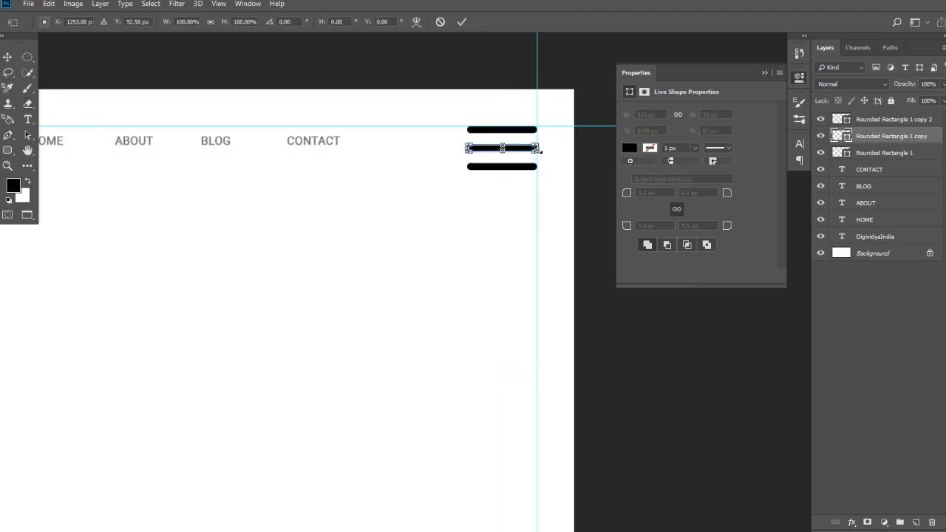
left_click_drag(542, 148, 510, 149)
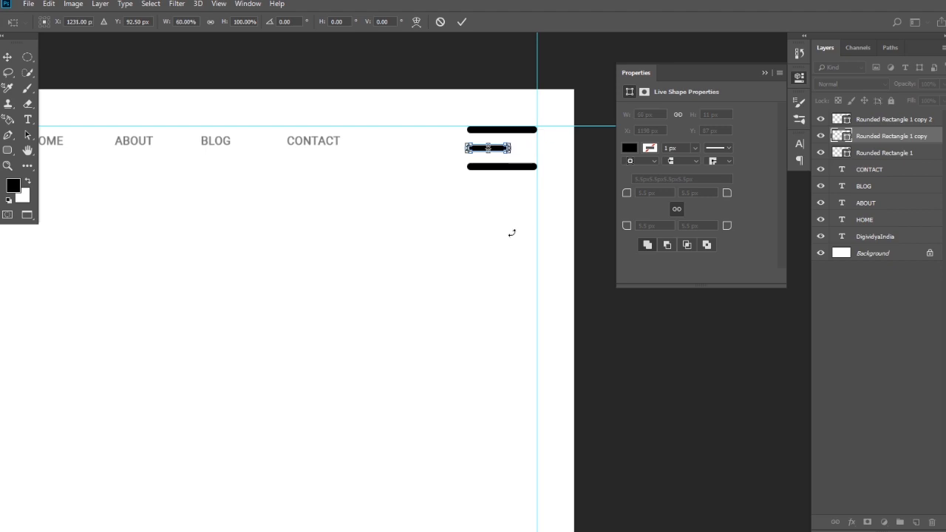
key("v")
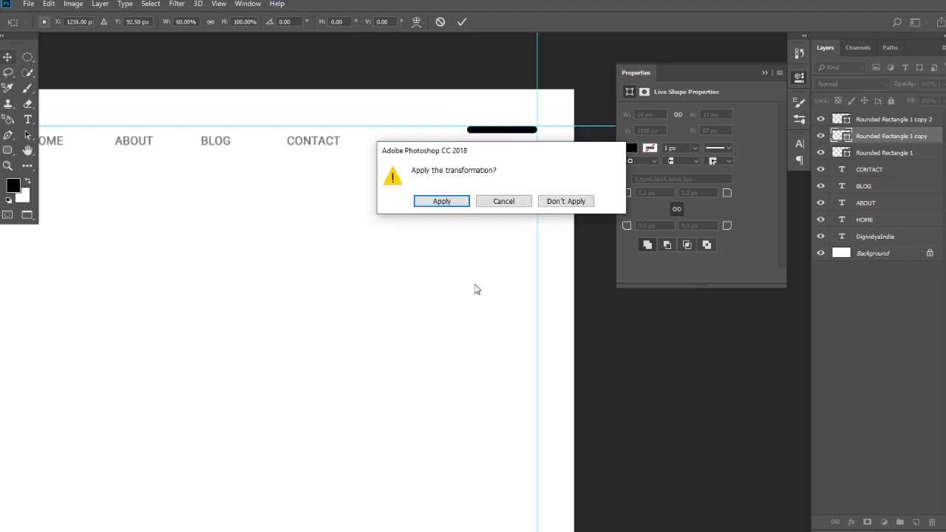
left_click(442, 201)
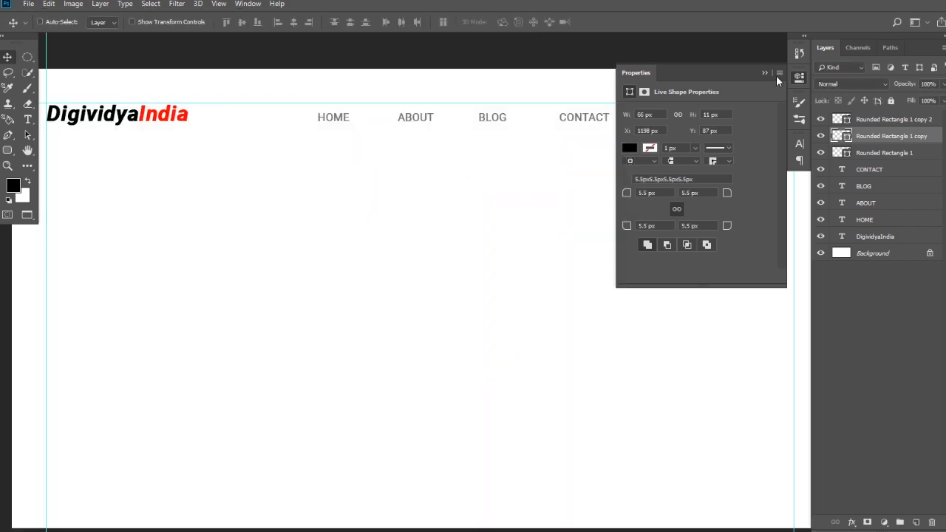
Step: Scale the three rounded bars down together into a small menu icon, keeping their upper-right corner at the guide intersection
left_click(775, 75)
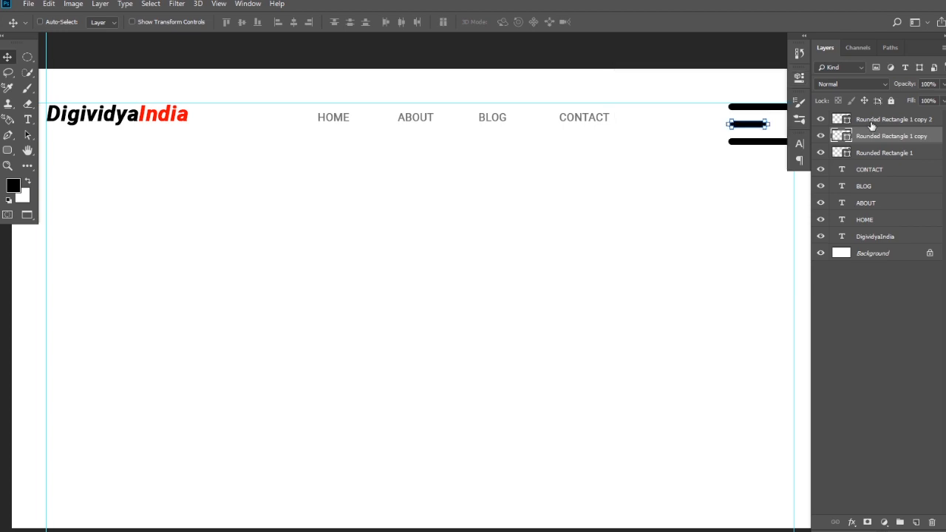
left_click(894, 123)
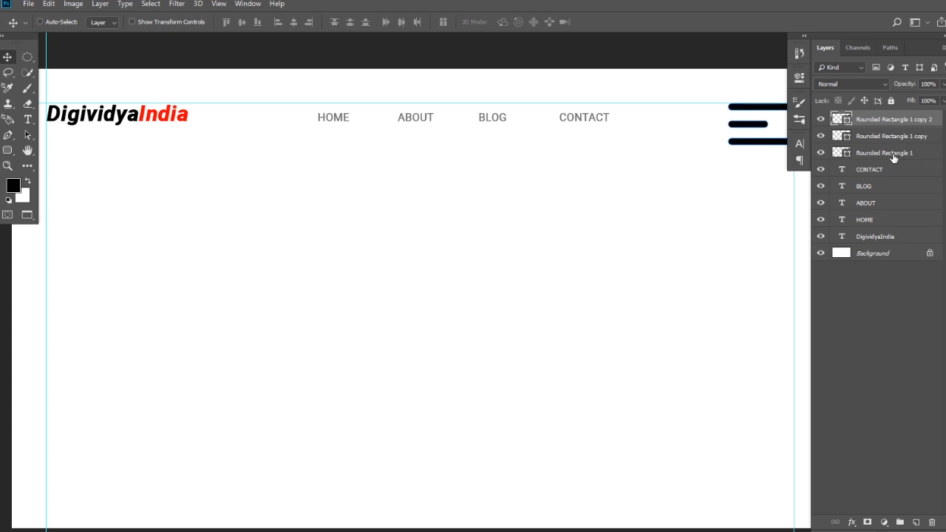
left_click(894, 156, "shift")
key("ctrl")
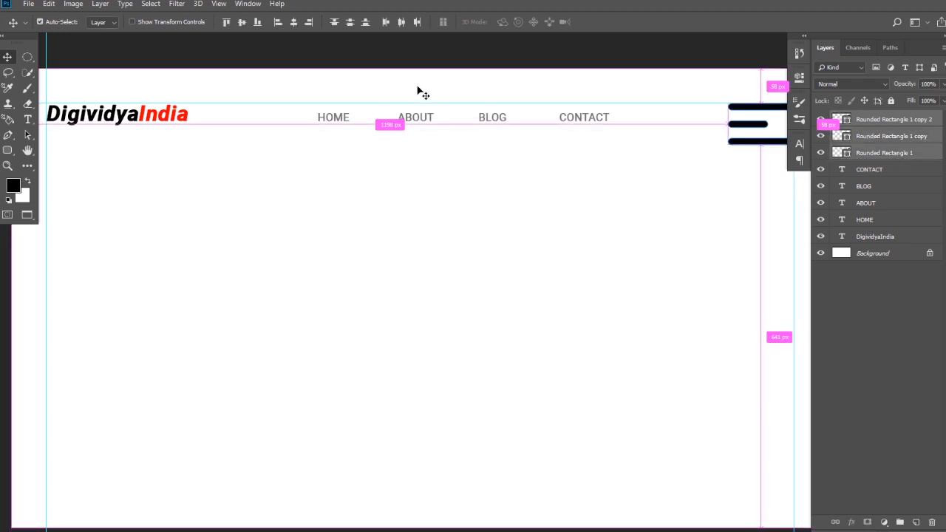
key("ctrl+t")
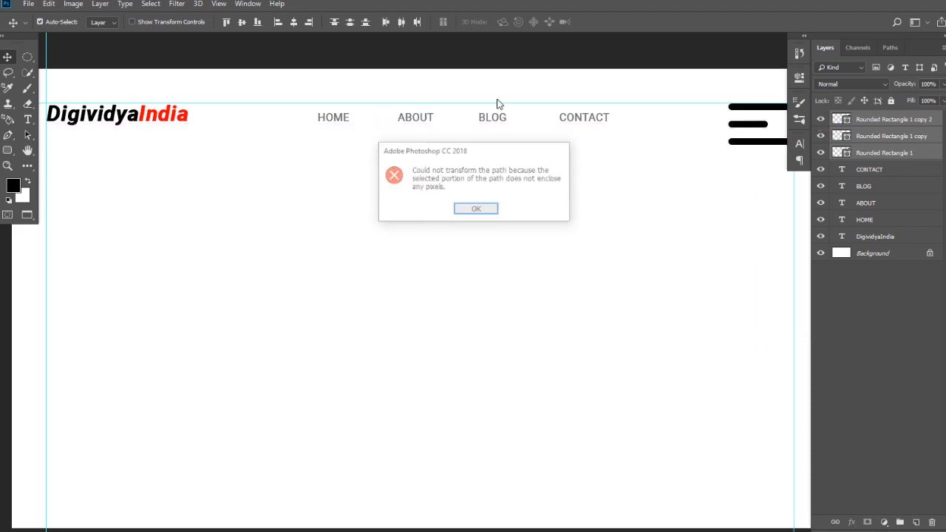
left_click(478, 209)
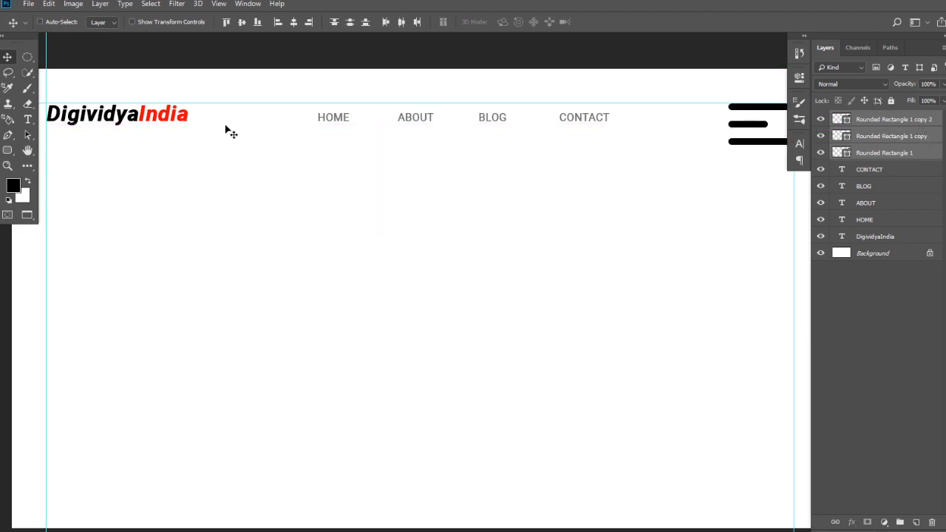
left_click(73, 4)
left_click(52, 7)
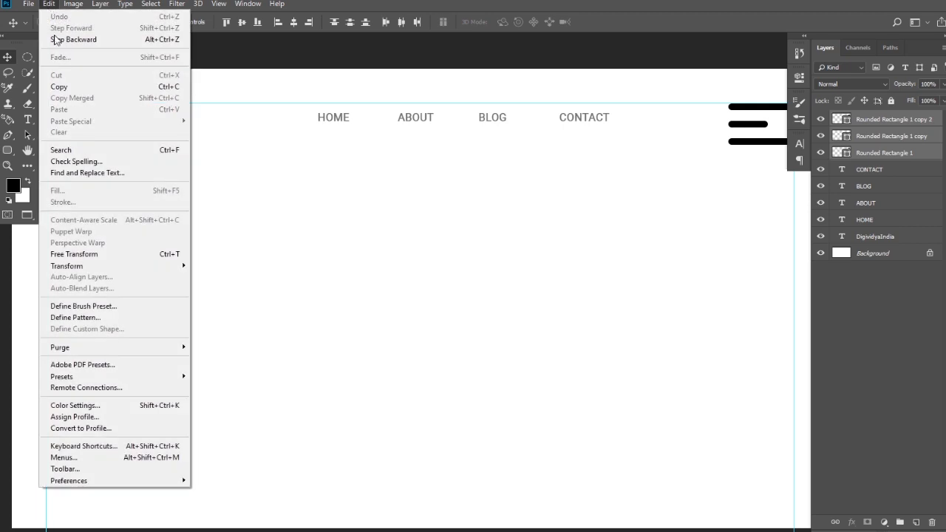
left_click(100, 254)
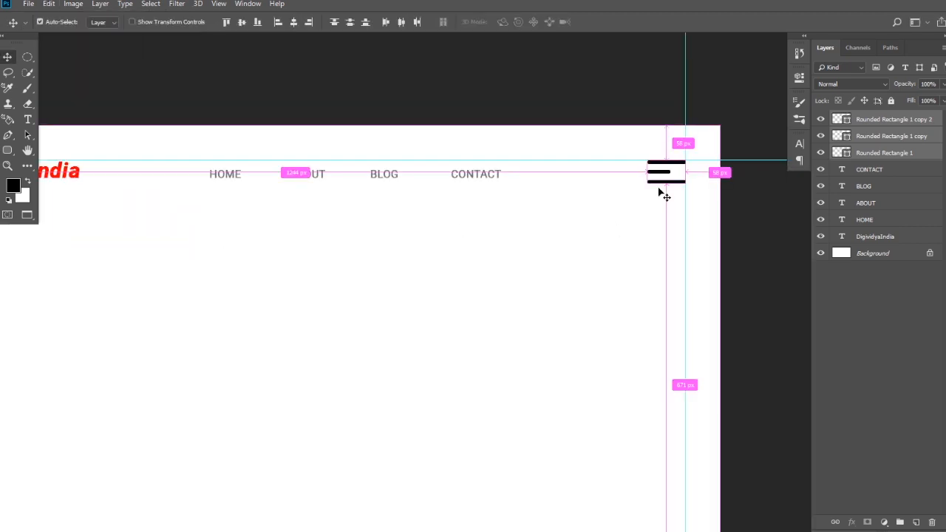
key("ctrl+minus")
left_click_drag(528, 252, 588, 196)
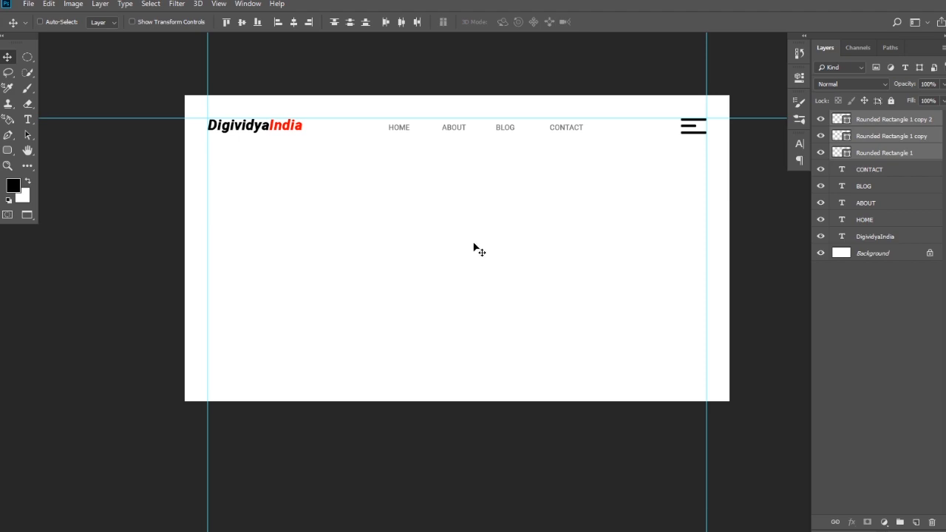
Step: Add the text "FREE EDUCATION" in the empty area below the DigividyaIndia logo
left_click(29, 122)
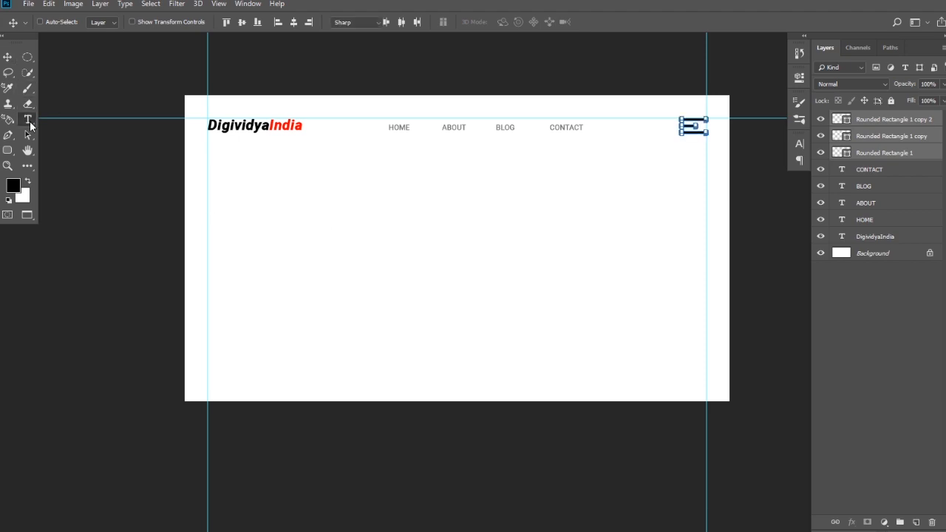
left_click(247, 210)
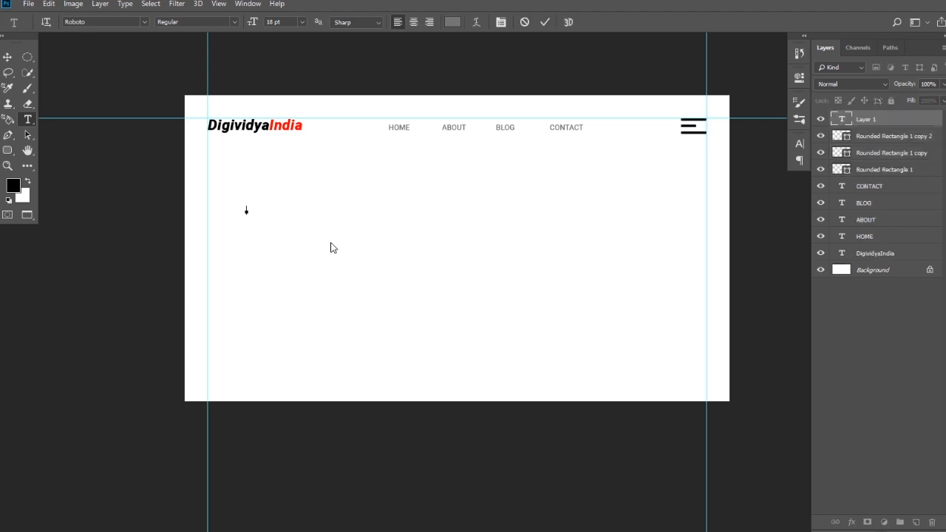
type("FREE")
type("EDUCATION")
left_click(12, 60)
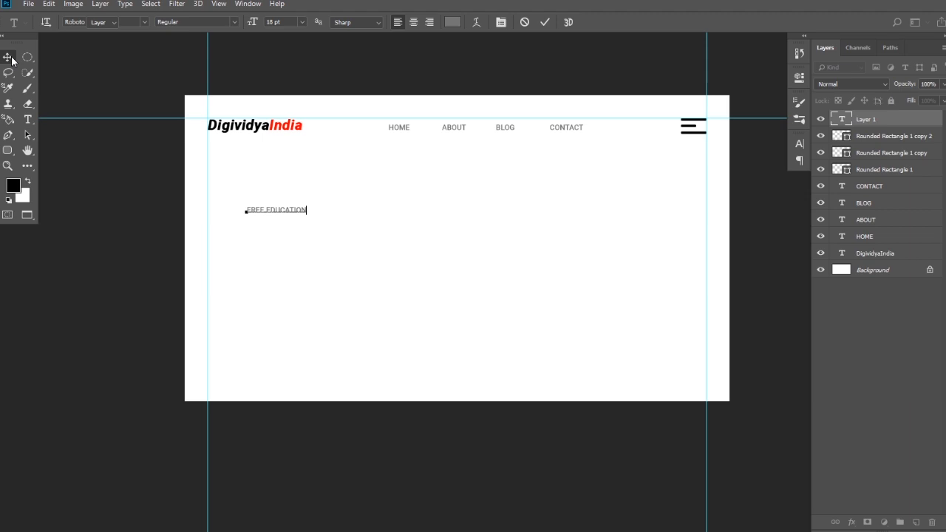
Step: Set the FREE EDUCATION text to the Roboto Black style at 60 pt
left_click(803, 145)
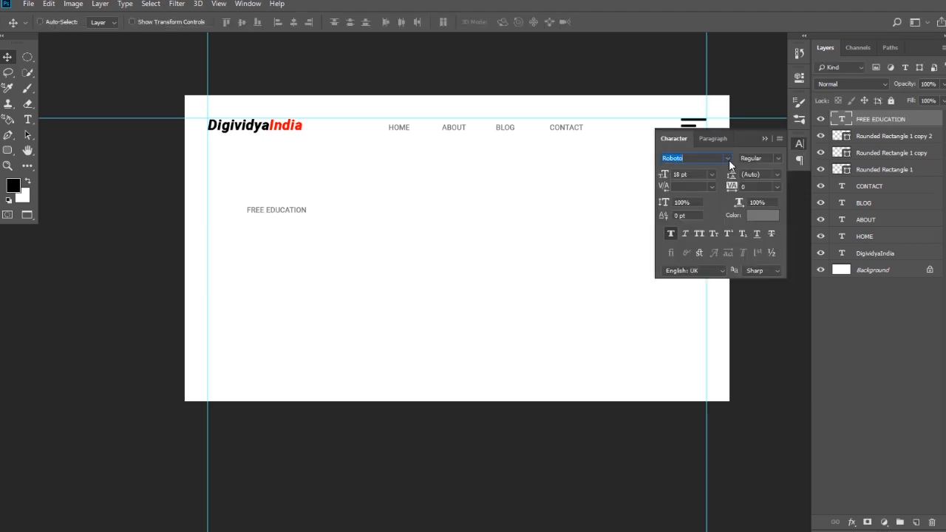
left_click(778, 158)
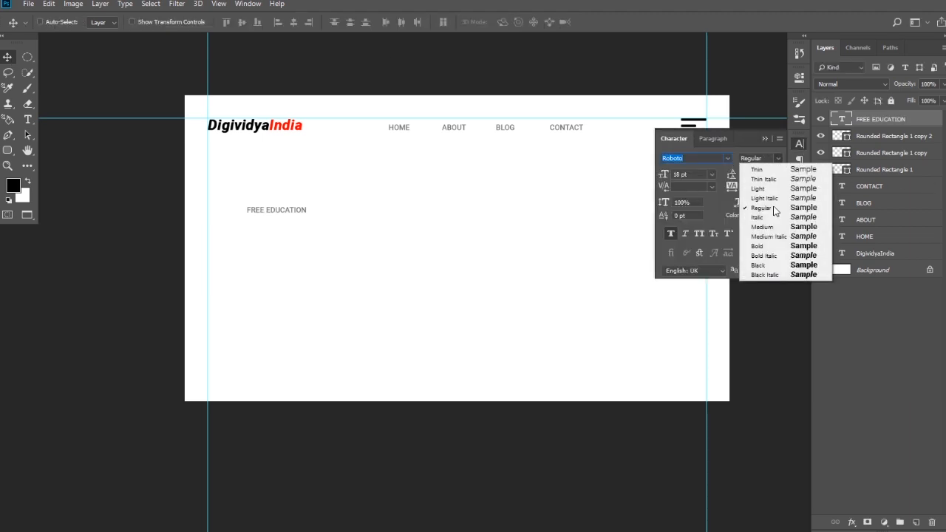
left_click(763, 265)
left_click(709, 176)
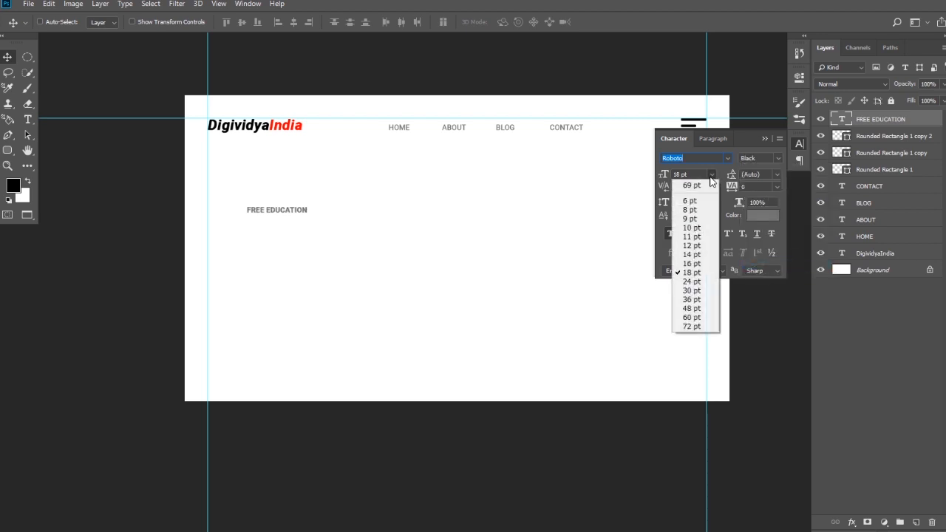
left_click(695, 317)
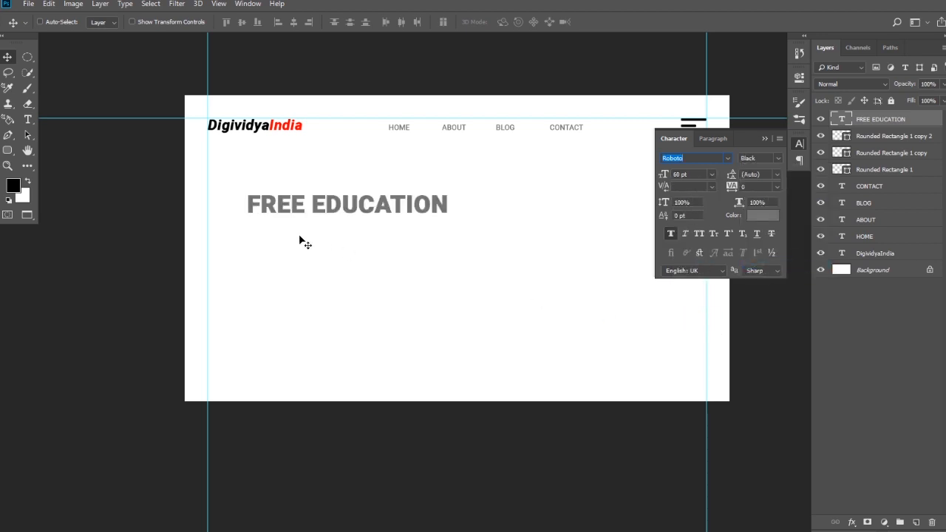
Step: Duplicate the FREE EDUCATION heading directly below itself and replace the copy's text with "#purpose_to_teach"
left_click_drag(336, 214, 332, 247)
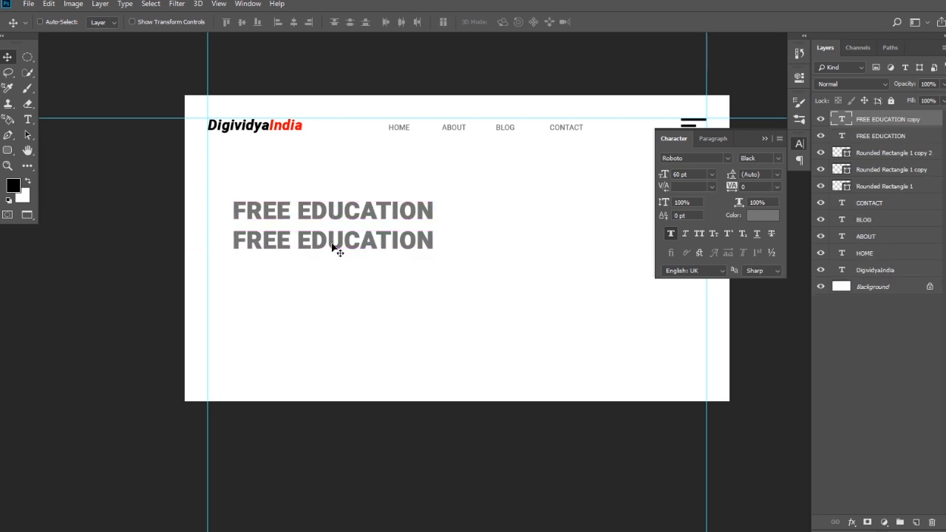
key("t")
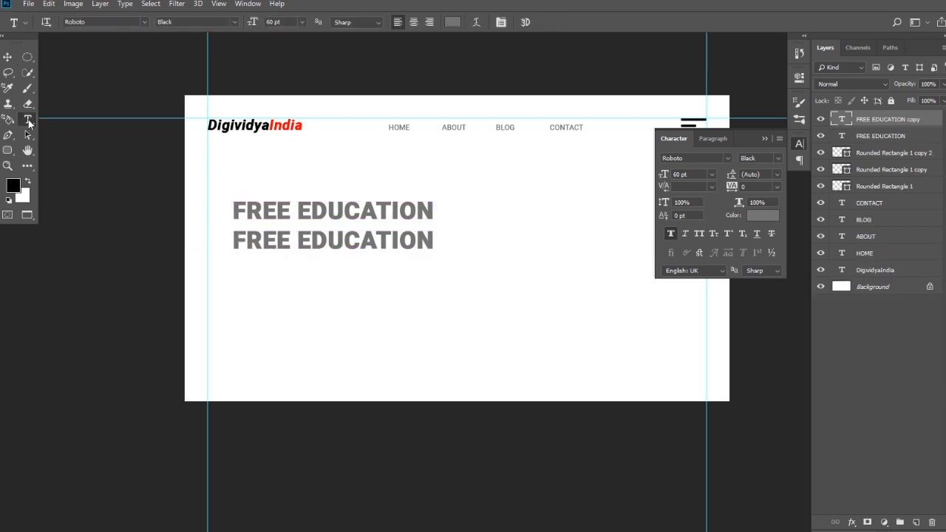
left_click_drag(235, 243, 509, 247)
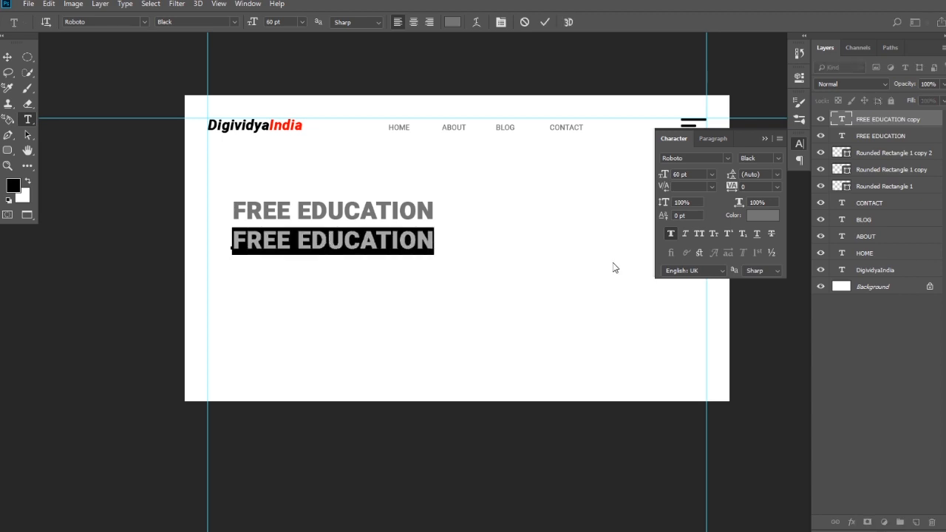
type("#")
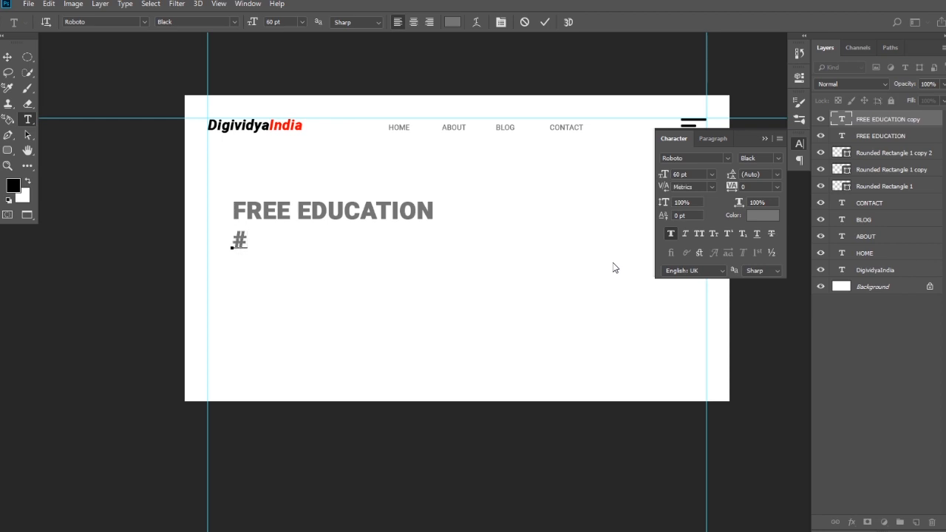
type("pur")
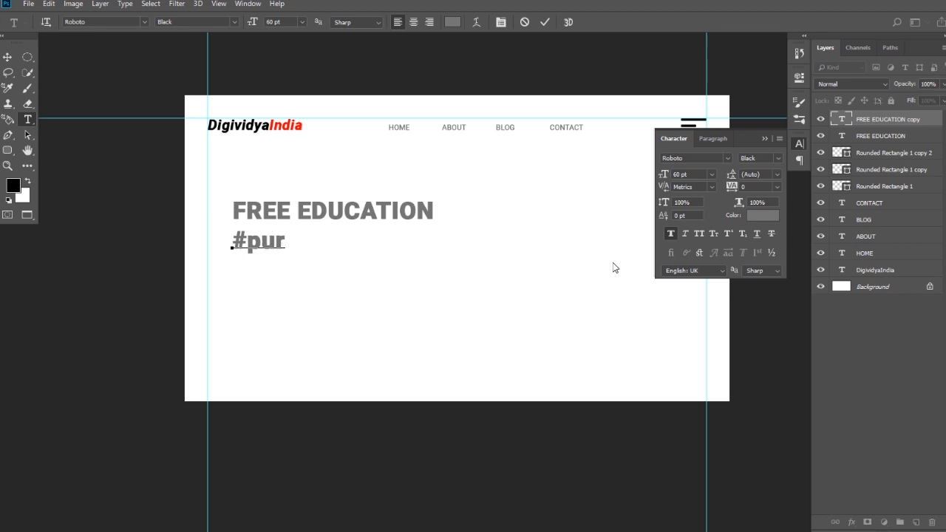
type("pose_to")
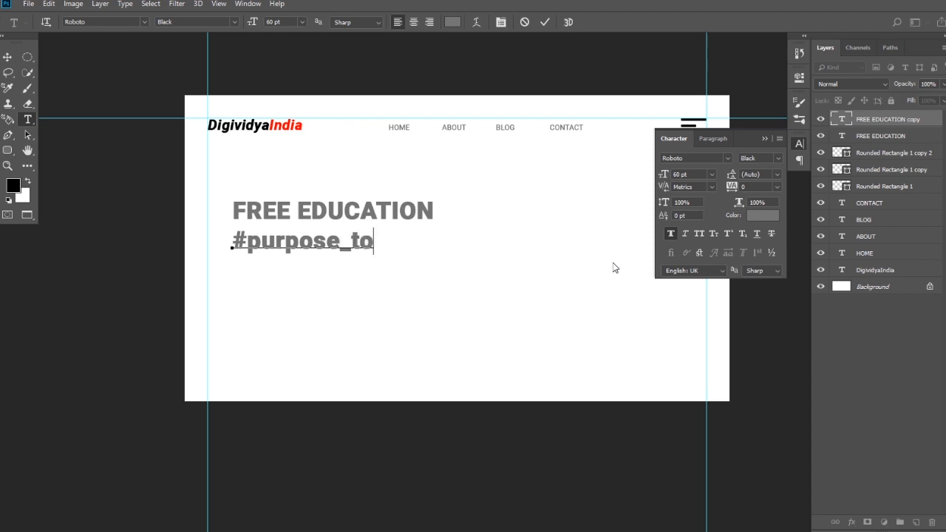
type("_teach")
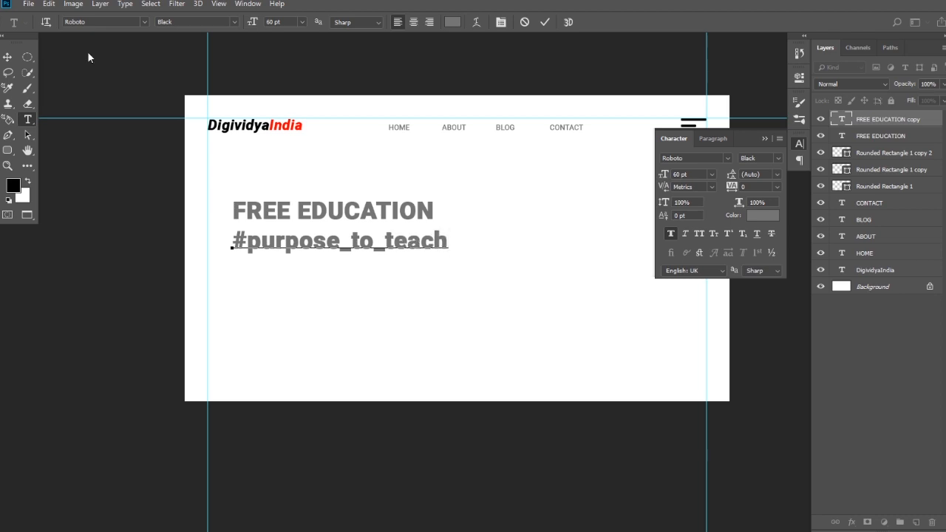
left_click(7, 57)
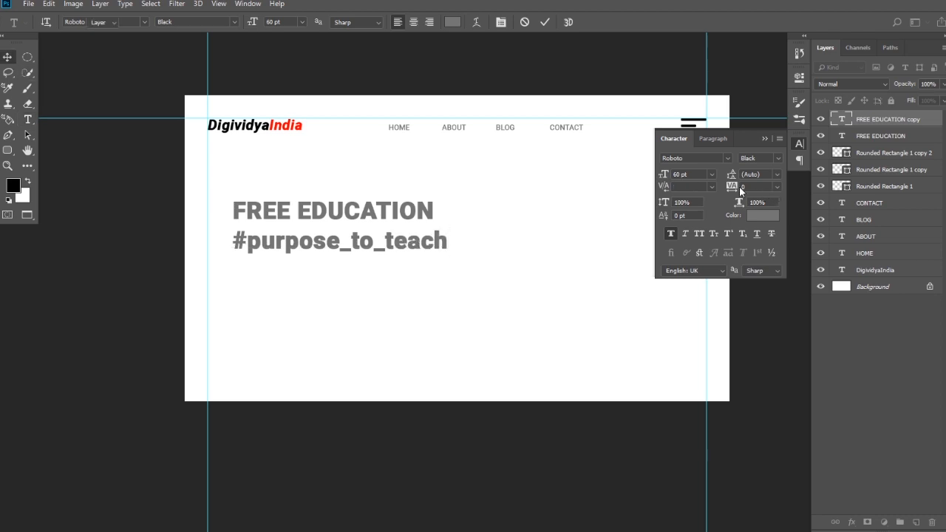
Step: Reduce the #purpose_to_teach text to 48 pt and move it up close beneath the FREE EDUCATION heading, with left edges aligned
left_click(712, 175)
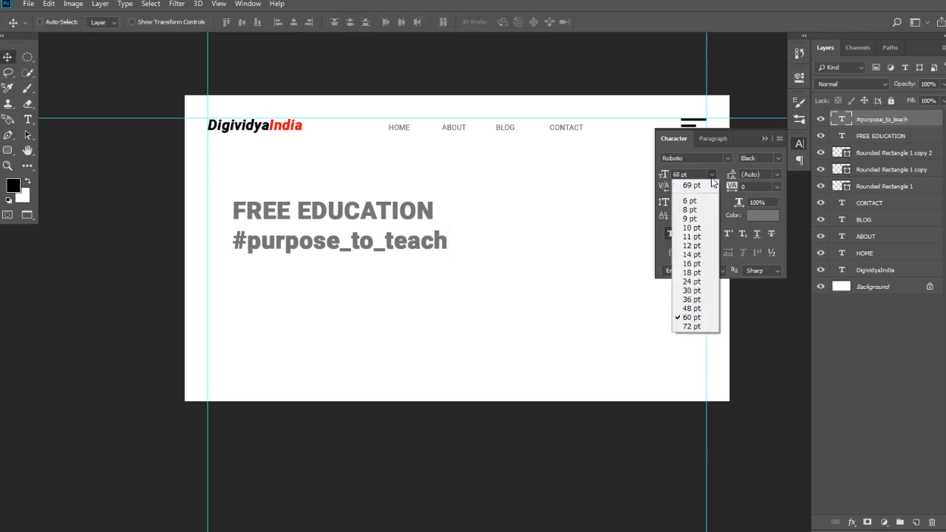
left_click(704, 310)
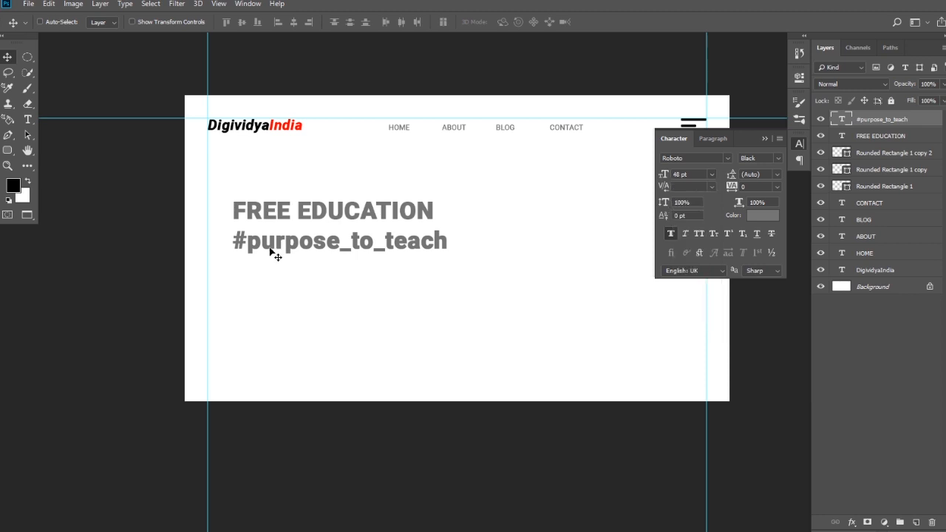
left_click_drag(269, 248, 270, 238)
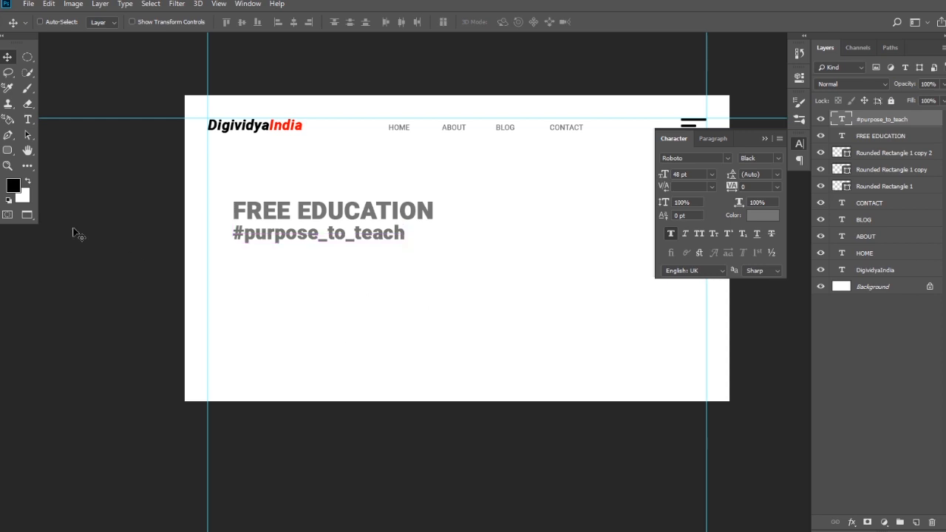
Step: Draw a horizontal paragraph text box beneath #purpose_to_teach, as wide as the FREE EDUCATION heading, and set its text size to 16 pt
left_click(29, 119)
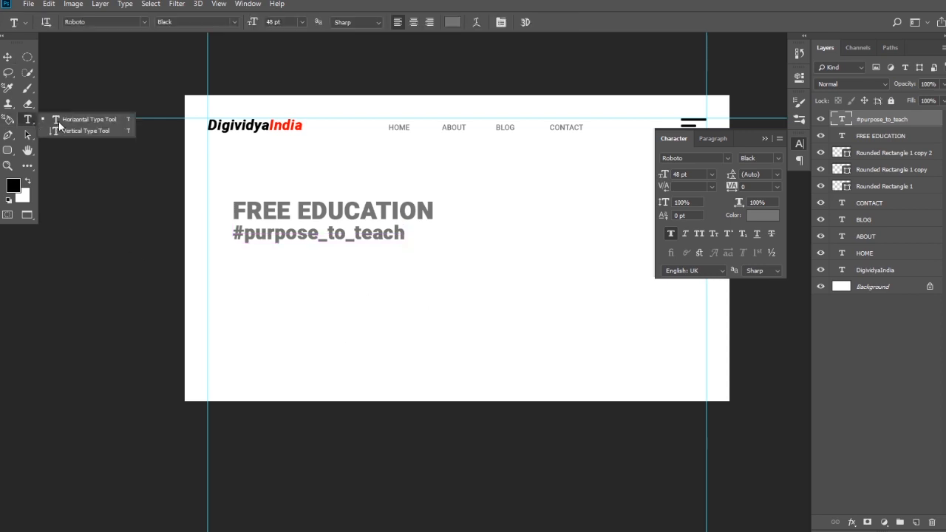
left_click(59, 122)
left_click_drag(234, 248, 436, 293)
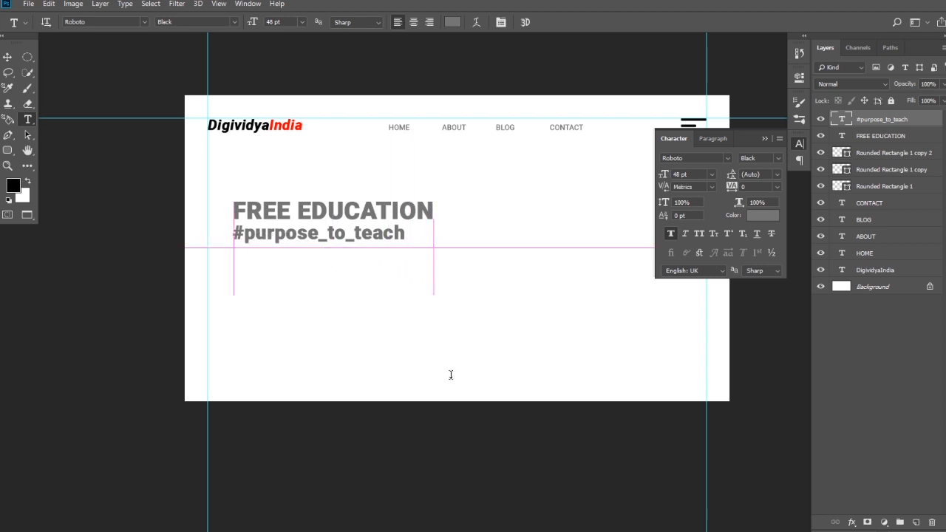
left_click(710, 176)
left_click(691, 259)
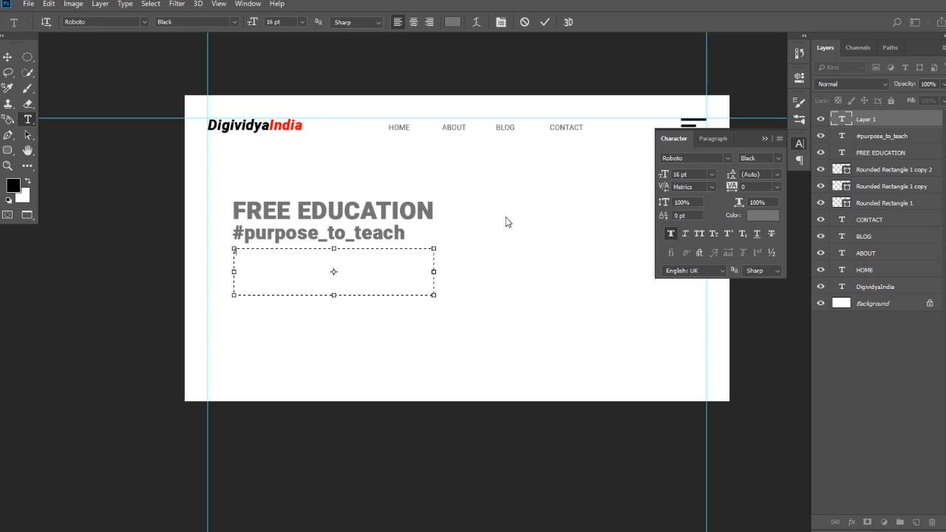
Step: Commit the new text box and return the workspace to the standard screen mode
left_click(11, 62)
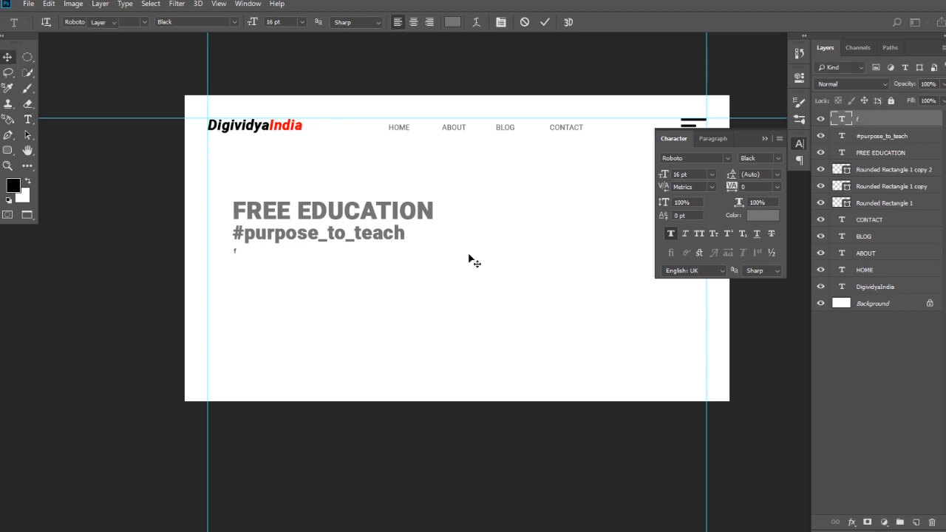
key("f")
key("f")
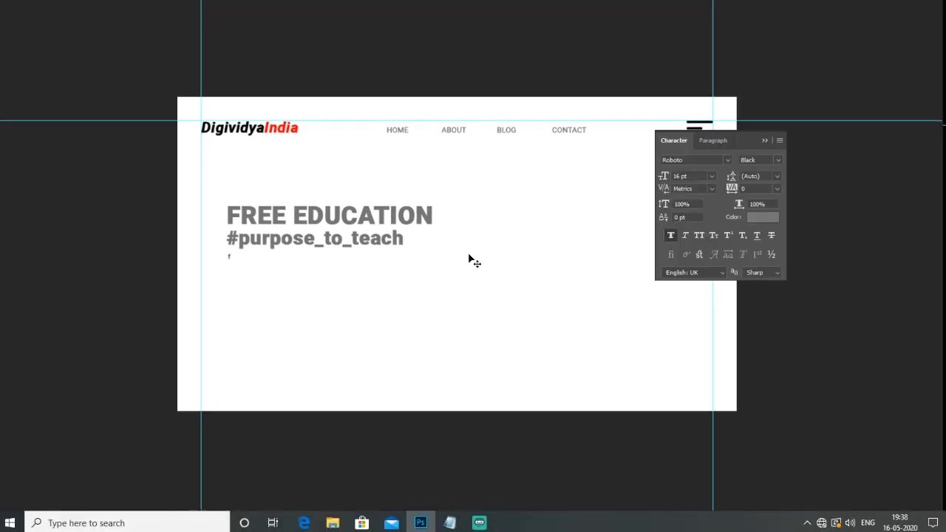
key("f")
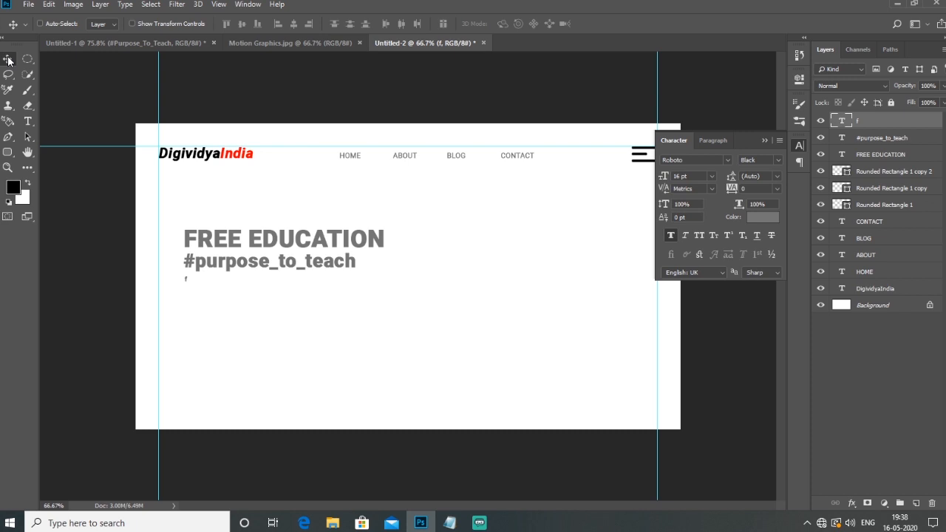
Step: Copy the whole DIGIVIDYA description paragraph from the Notepad window and return to Photoshop
left_click(449, 522)
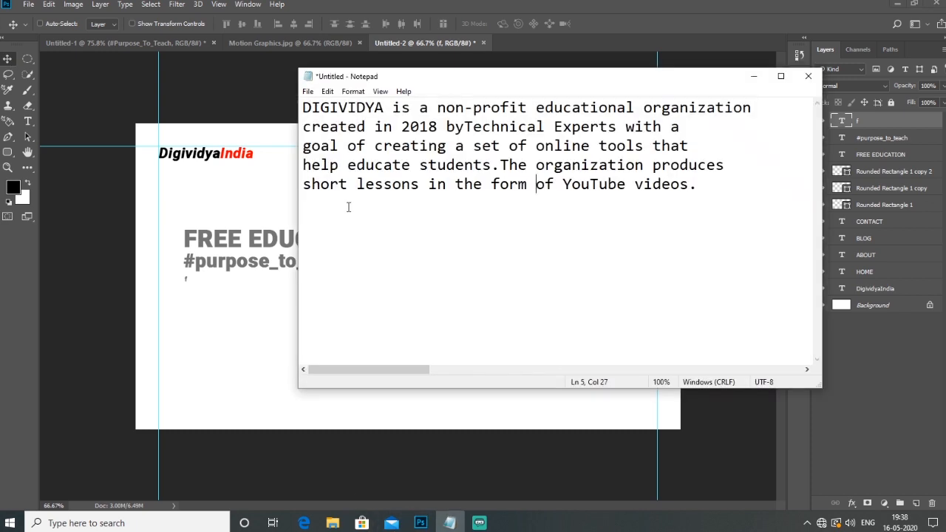
left_click_drag(303, 107, 702, 188)
key("ctrl+c")
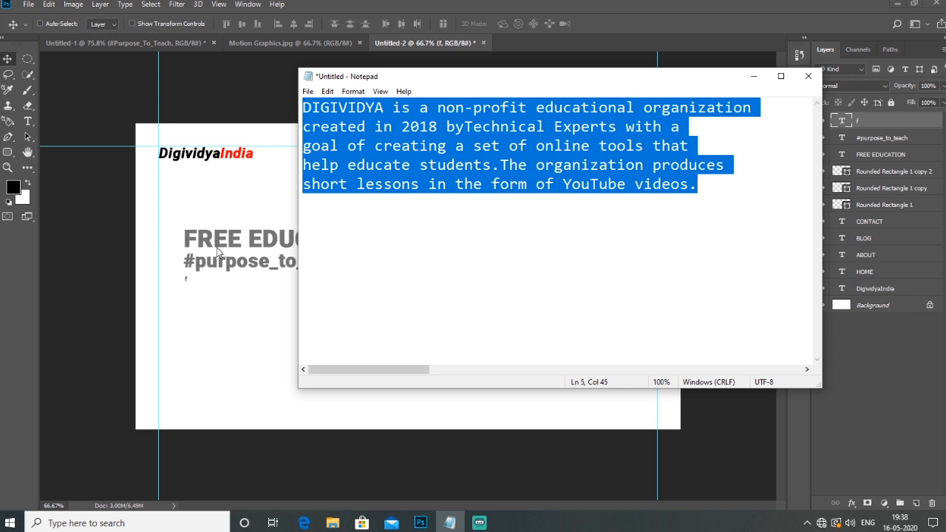
key("alt+Tab")
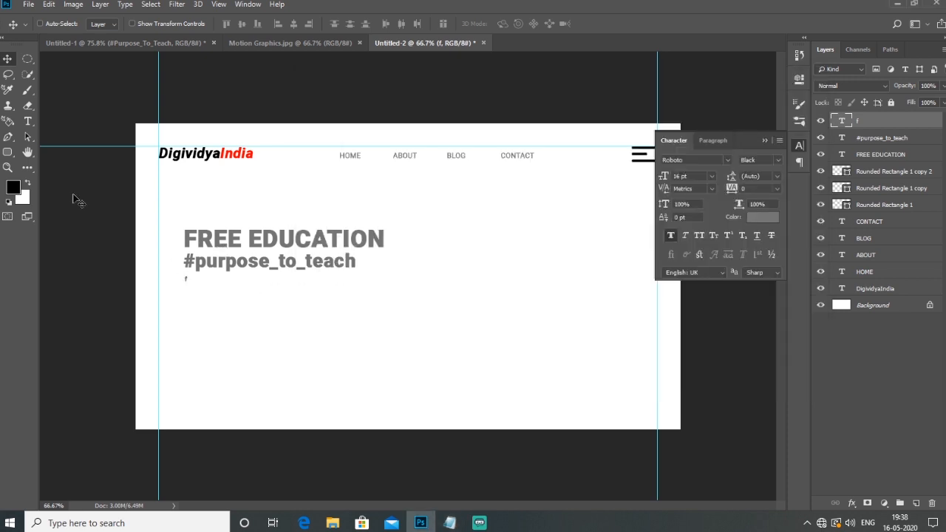
Step: Paste the copied DIGIVIDYA paragraph into the text box below #purpose_to_teach, replacing the stray letter, and commit it
left_click(29, 124)
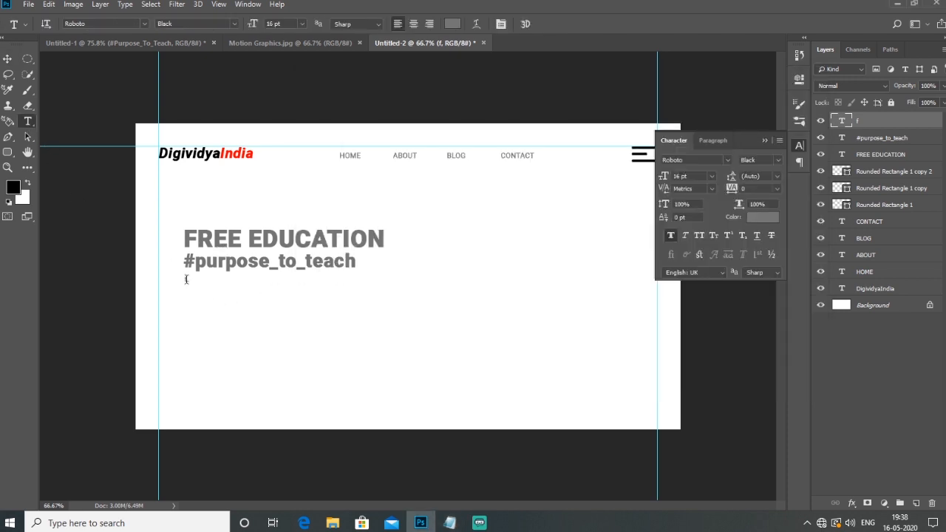
left_click(186, 279)
left_click(276, 322)
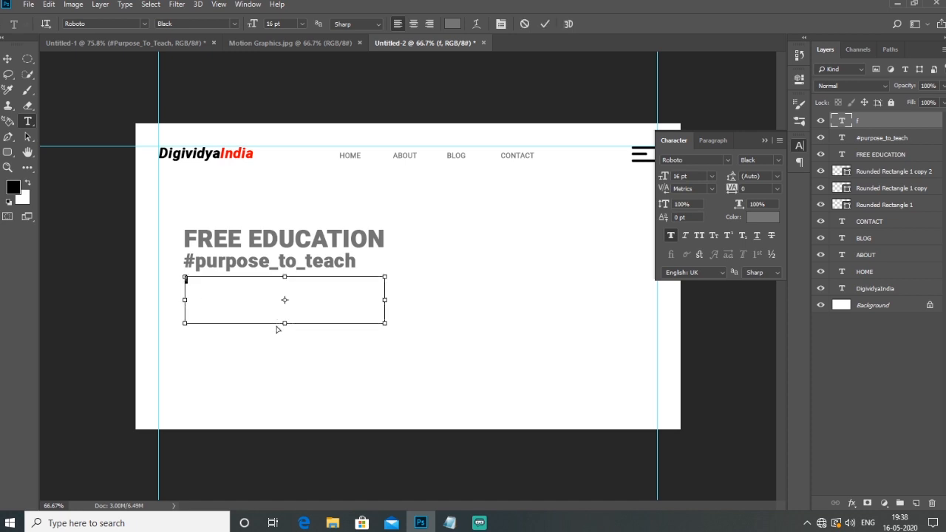
key("ctrl+v")
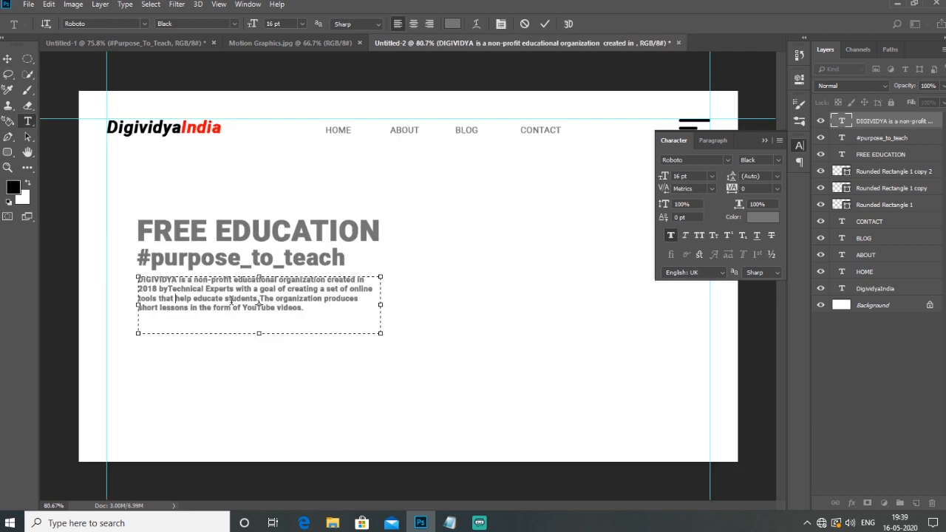
left_click(10, 61)
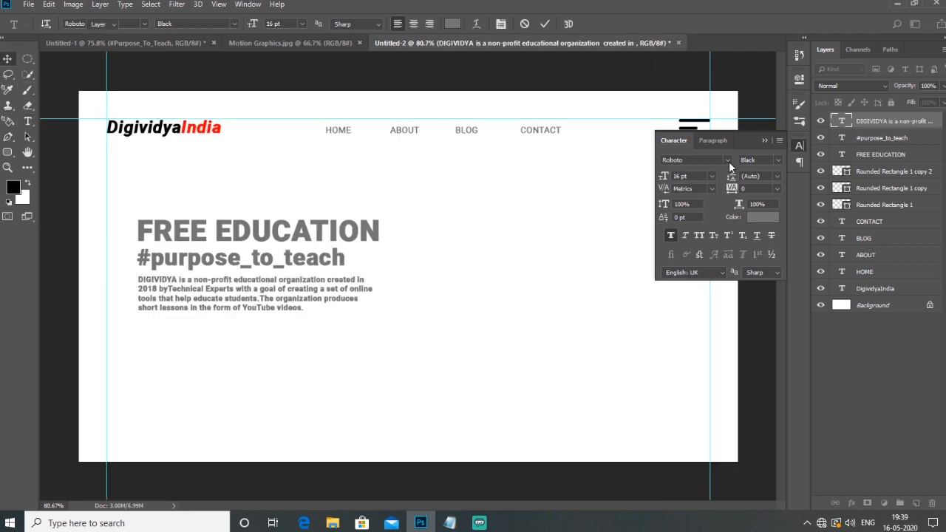
Step: Change the description paragraph's font style to Roboto Light and collapse the character settings
left_click(778, 161)
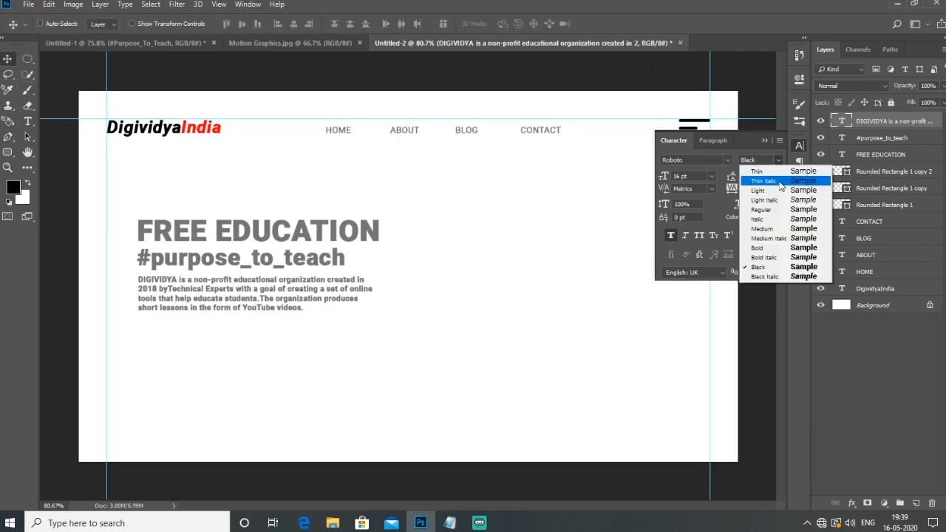
left_click(771, 191)
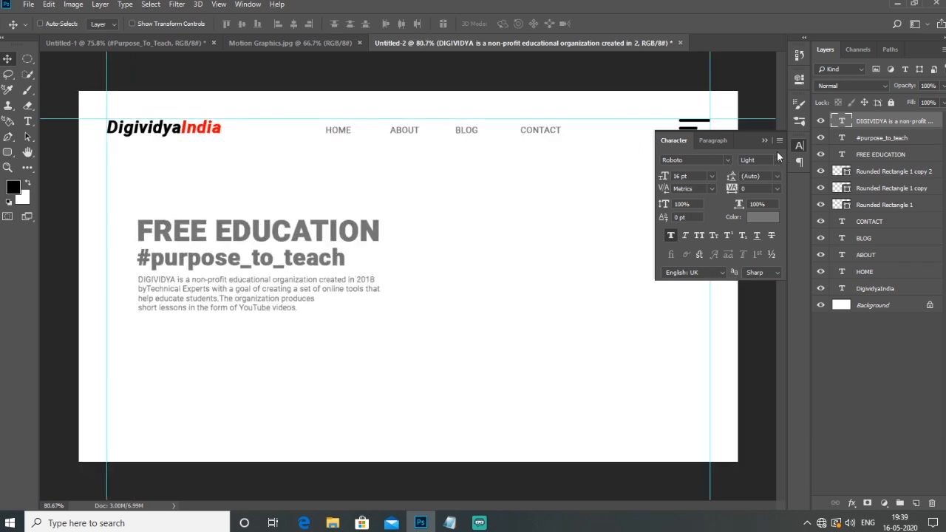
left_click(764, 141)
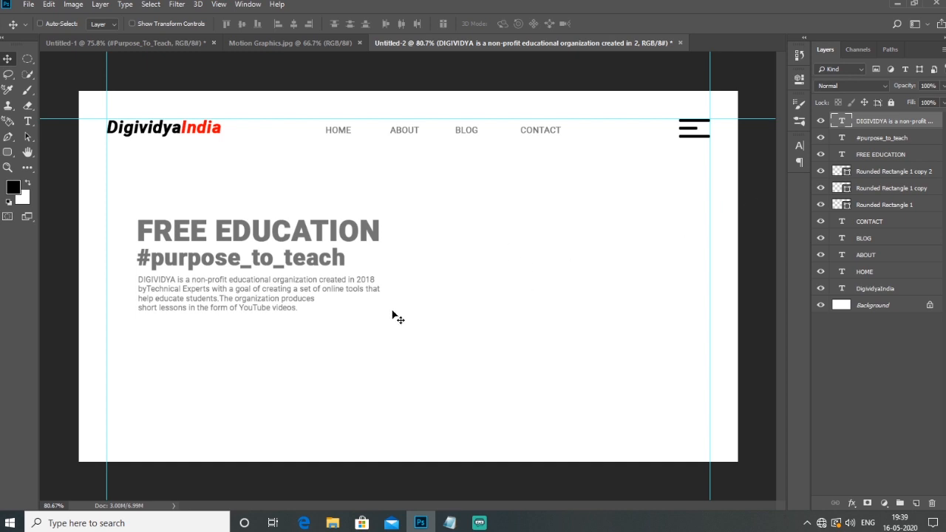
Step: Create a 20 x 20 px circle with the Ellipse tool in the empty area beside the hero text
left_click(14, 152)
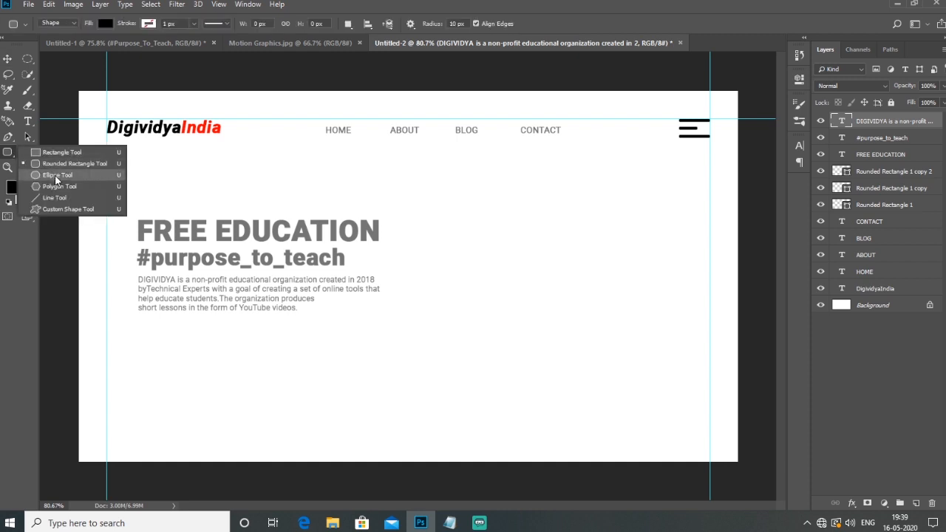
left_click(56, 176)
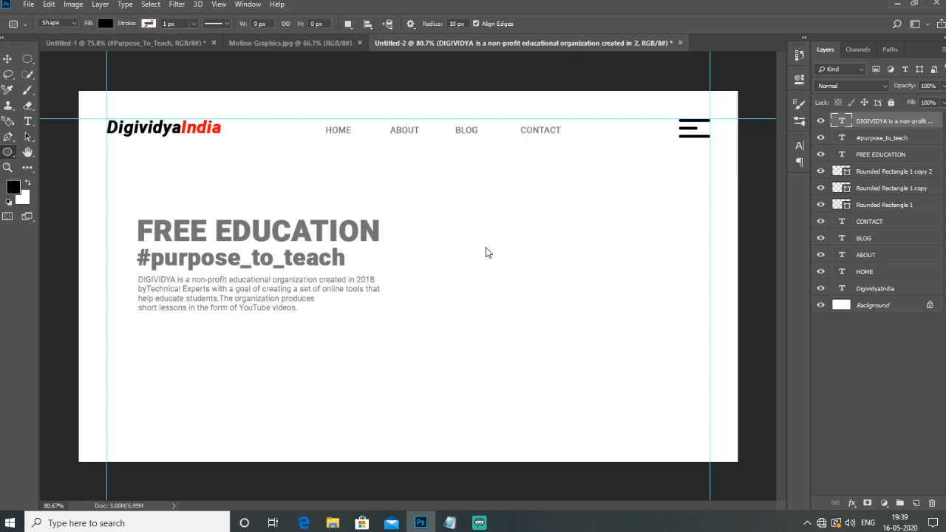
left_click_drag(493, 244, 492, 250)
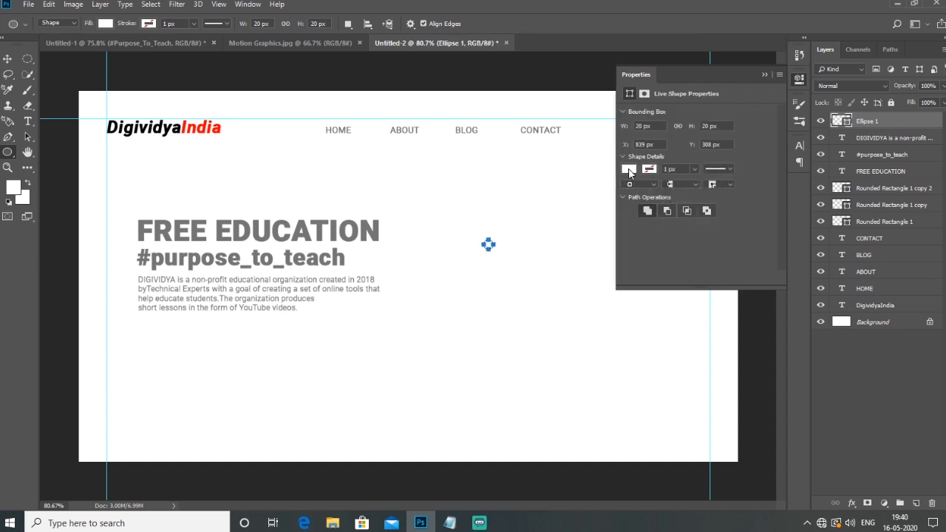
Step: Fill the small circle with a near-black swatch
left_click(629, 170)
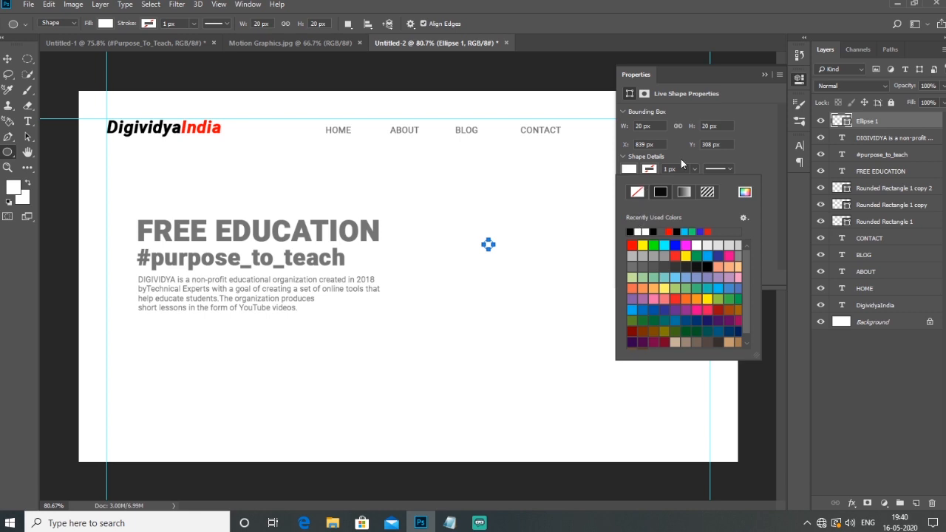
left_click(697, 266)
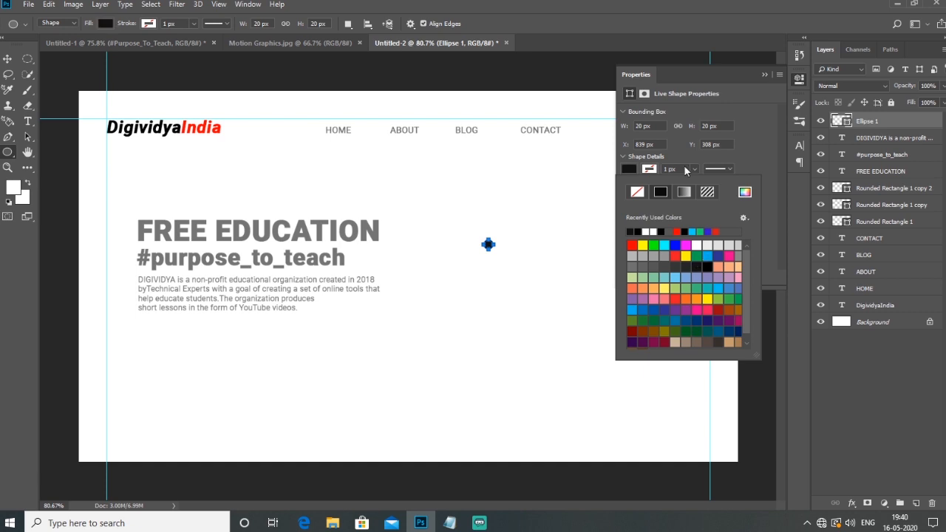
left_click(751, 149)
left_click(486, 280)
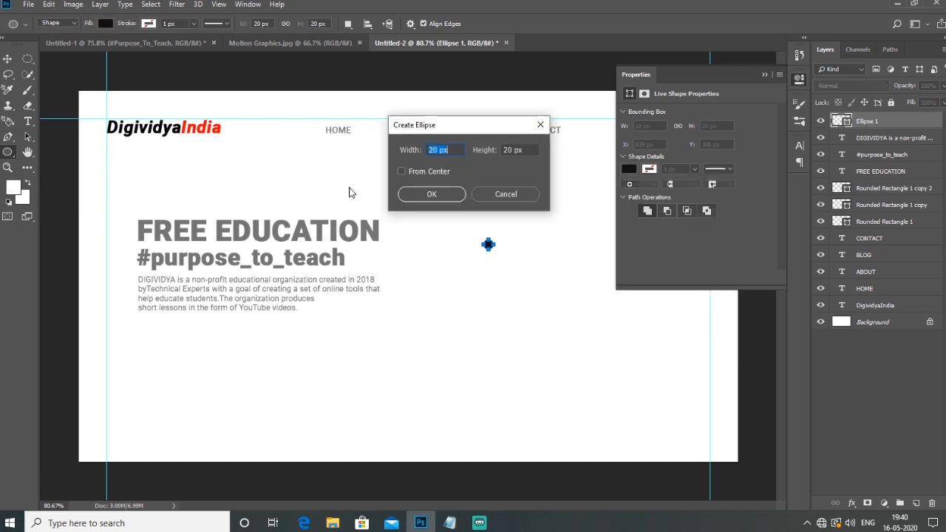
left_click(537, 192)
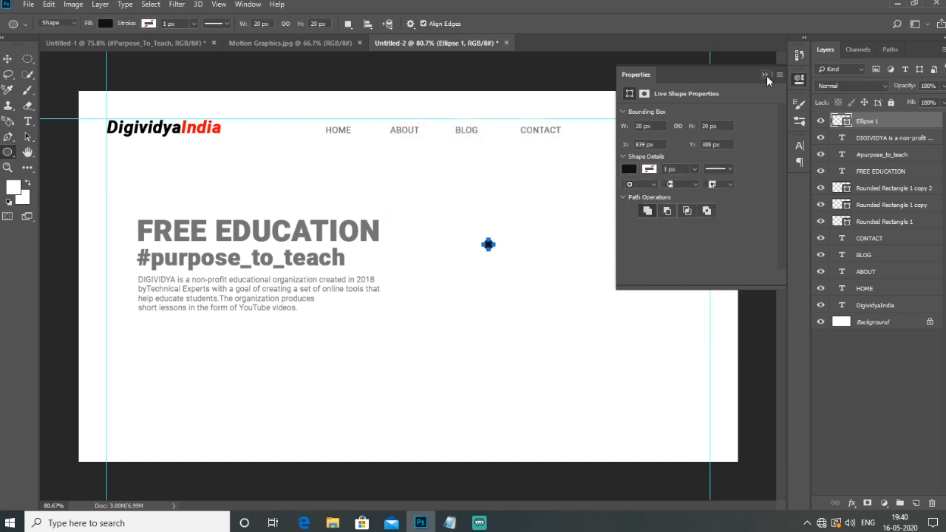
Step: Duplicate the circle three times straight down to form a vertical column of four dots spaced 20 px apart
left_click(764, 75)
left_click(7, 58)
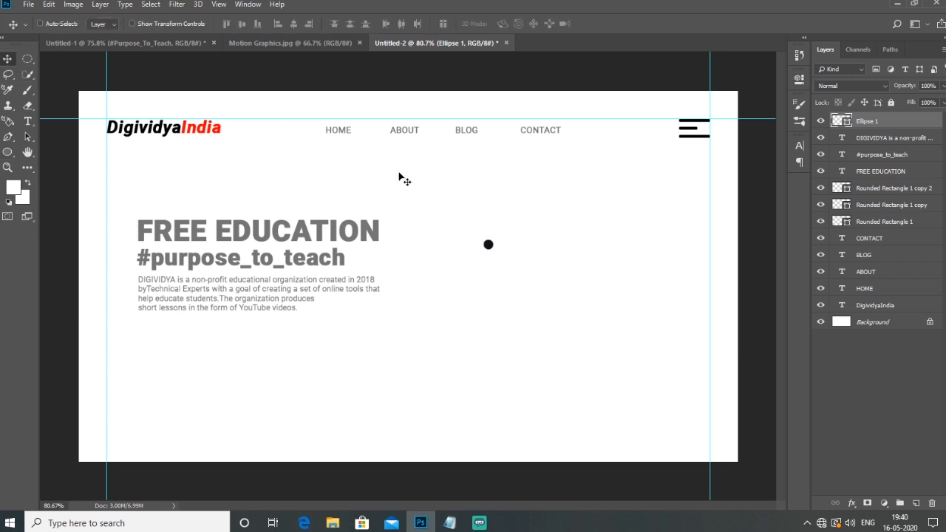
left_click_drag(491, 255, 489, 306)
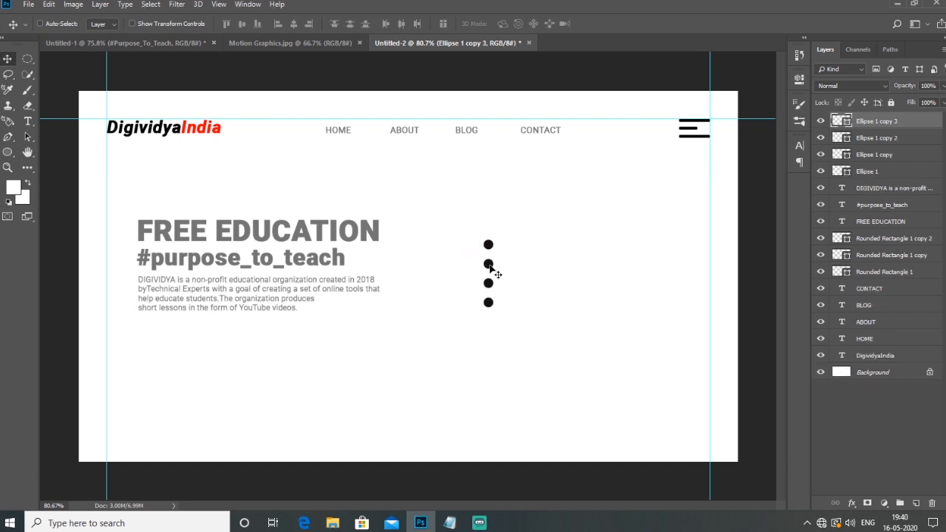
Step: Scale the second dot from the top to 160% about its center
left_click(844, 161)
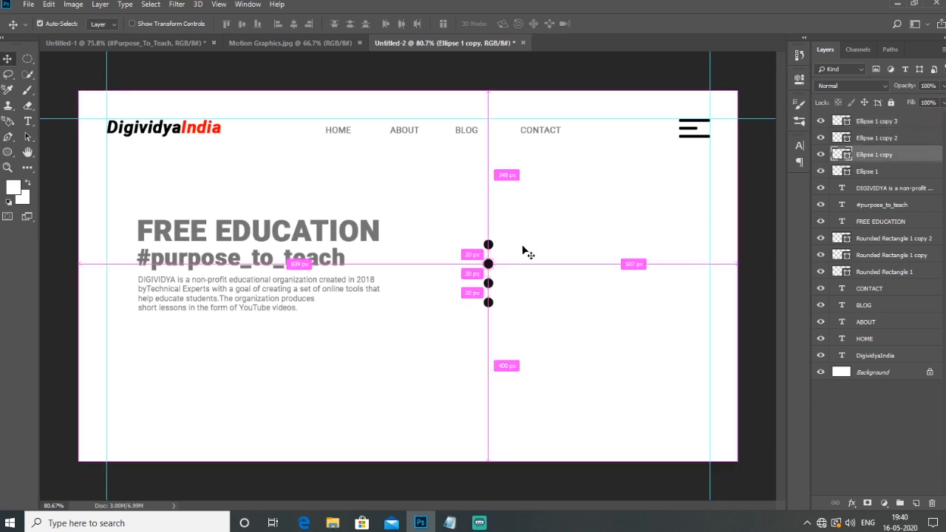
key("ctrl+t")
scroll(510, 255, "up", 3)
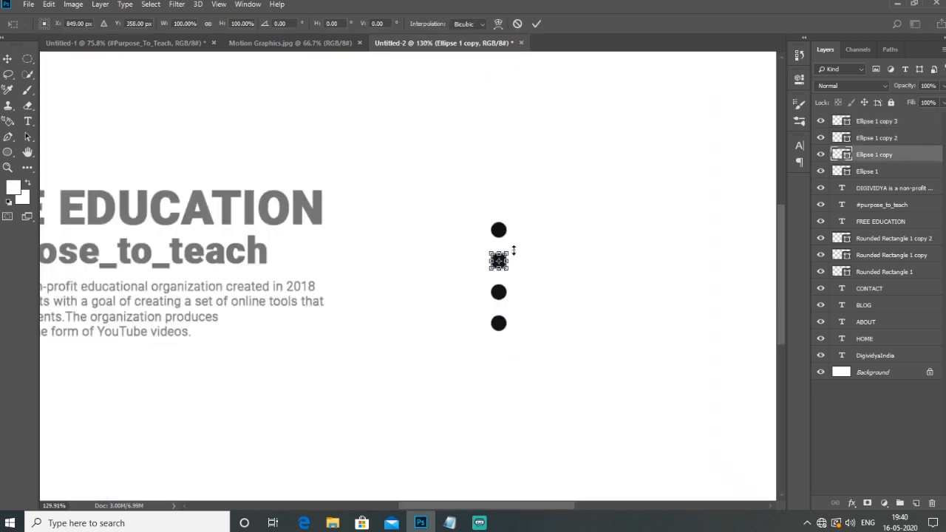
left_click_drag(510, 252, 513, 249)
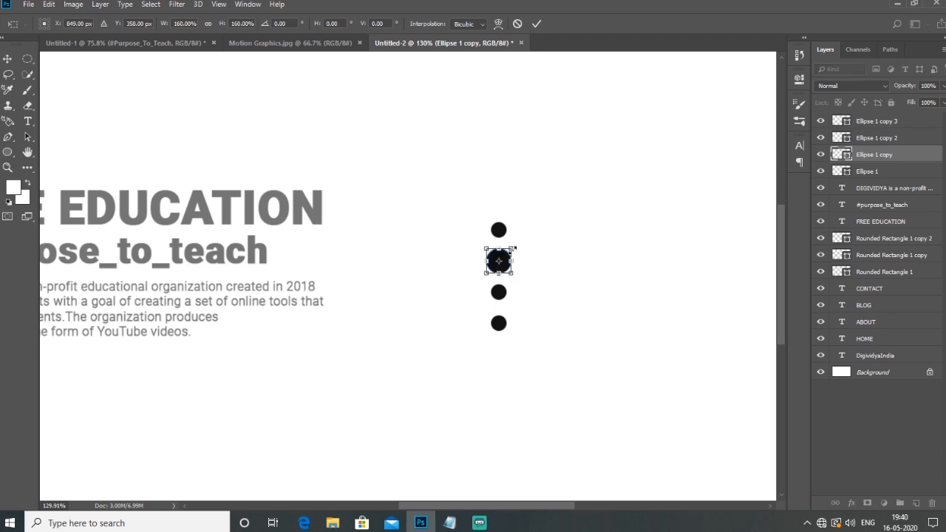
key("Return")
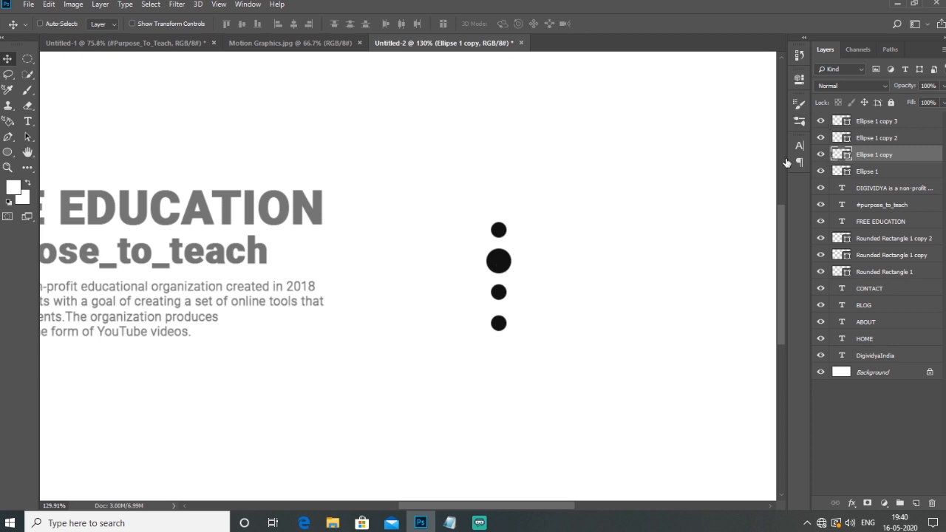
Step: Recolor the enlarged second dot red (ff0000)
left_click_drag(439, 167, 469, 103)
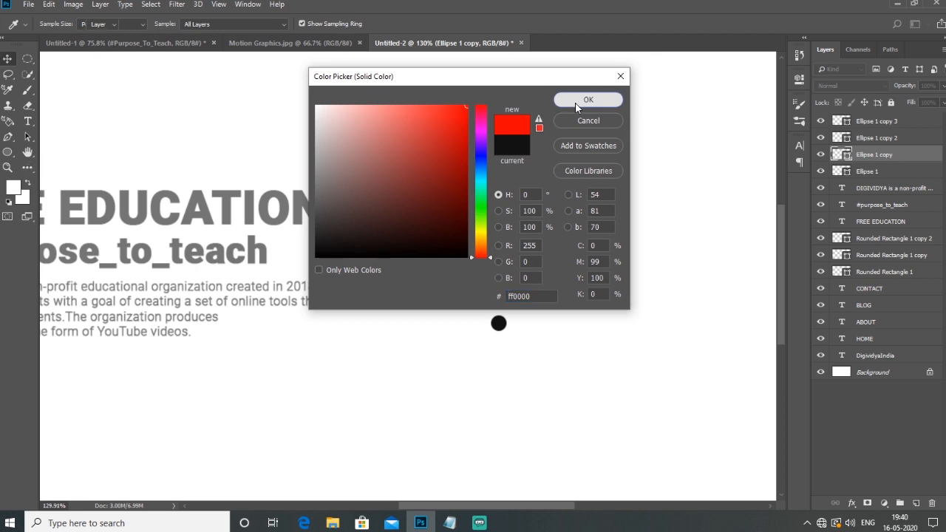
left_click(588, 99)
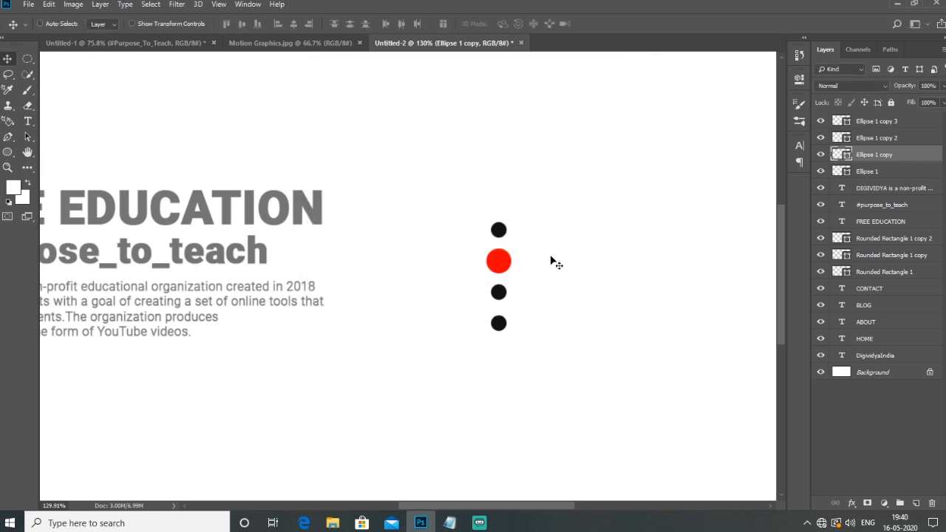
key("ctrl+0")
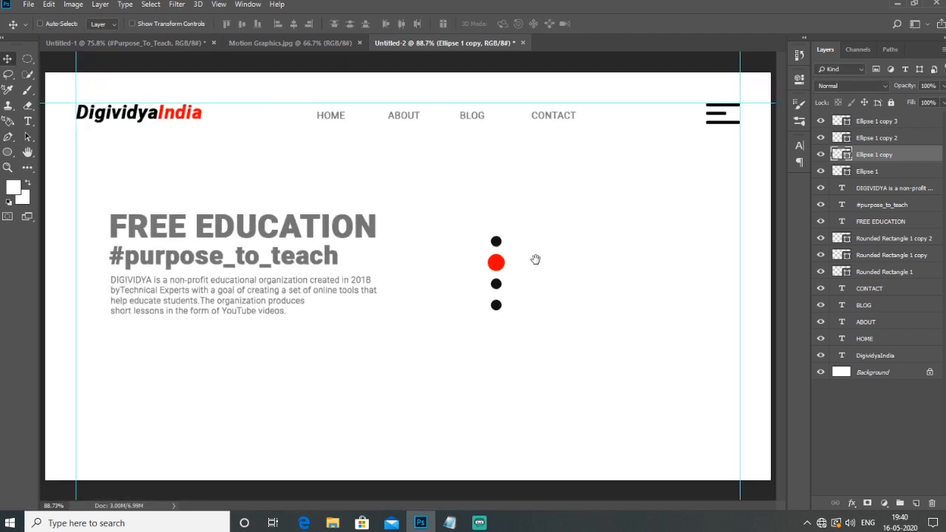
Step: Select all four dot layers and move them together to the page's left margin guide, beside the hero text
left_click_drag(527, 240, 520, 244)
left_click(877, 122)
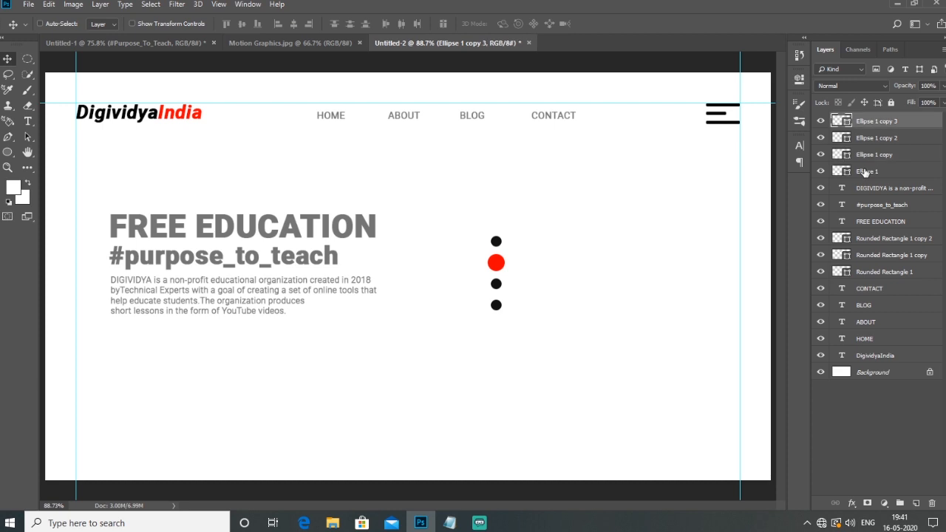
left_click(866, 171, "shift")
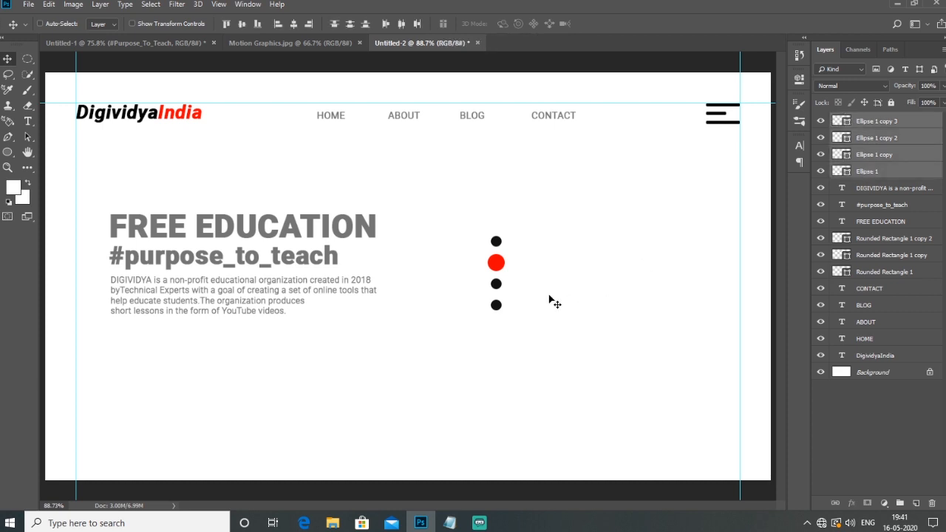
left_click_drag(500, 267, 72, 263)
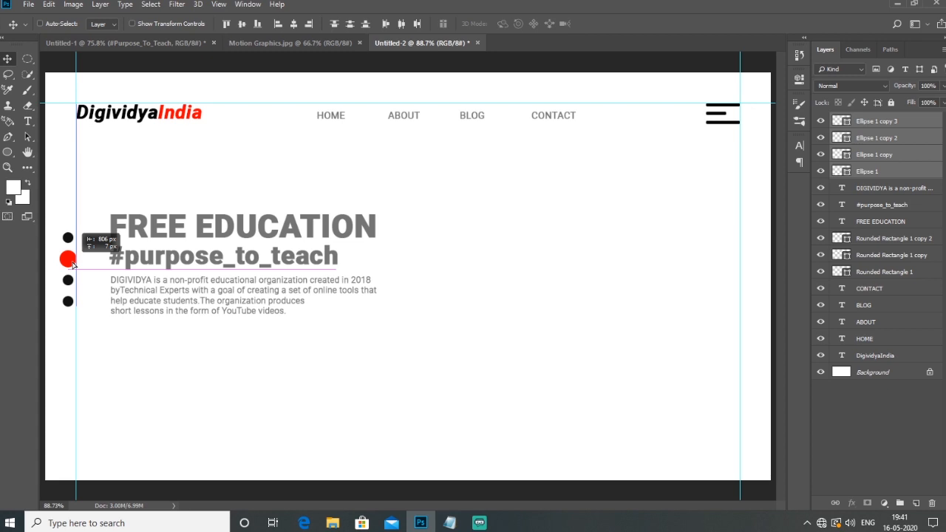
Step: Lower the four-dot column along the left margin guide so it sits beside the hashtag line and description paragraph
left_click_drag(72, 262, 72, 263)
key("space")
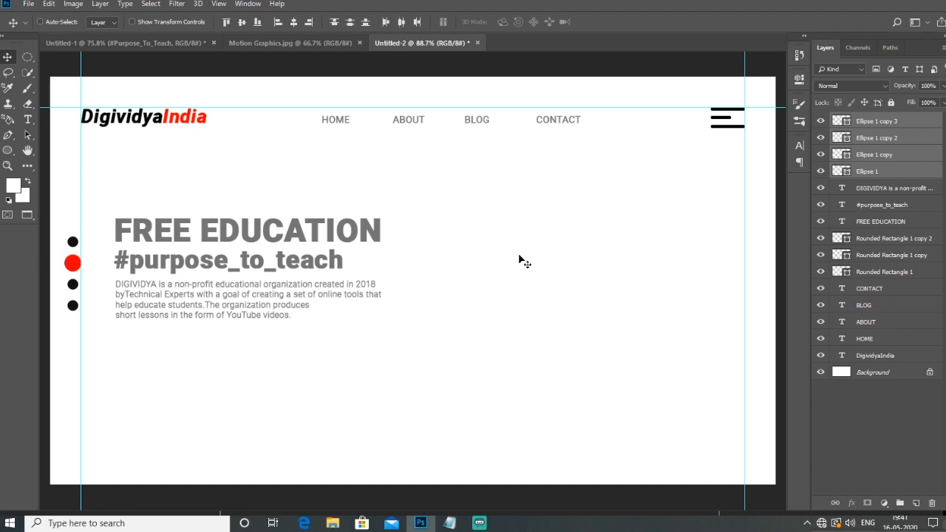
key("f")
left_click_drag(517, 255, 487, 215)
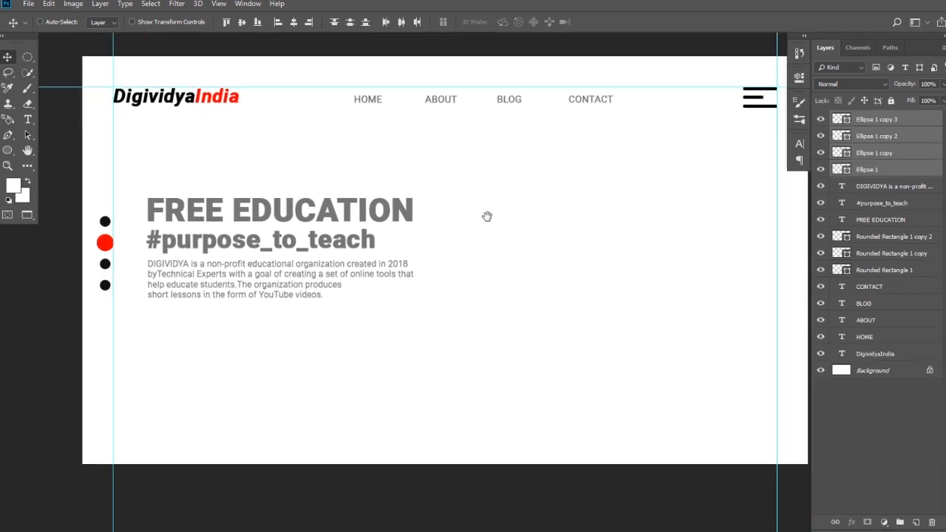
left_click_drag(109, 247, 108, 273)
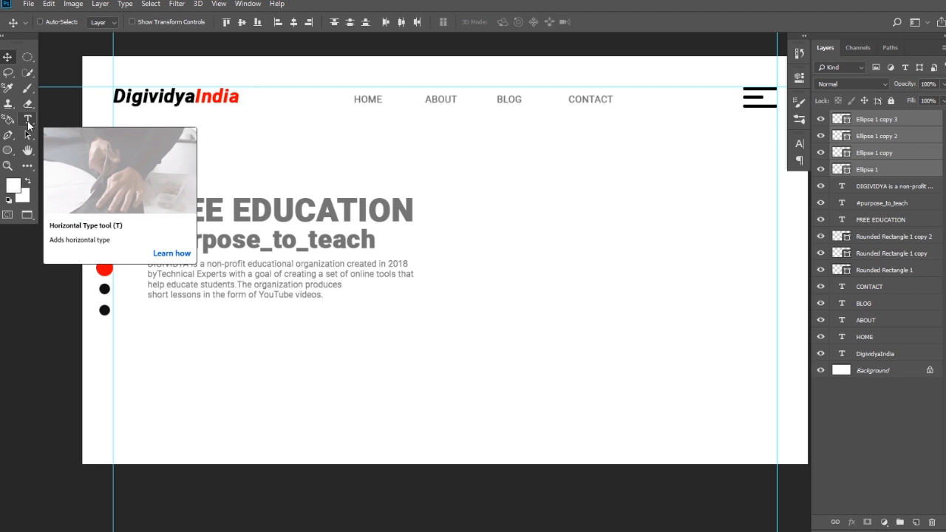
Step: Make a small circular selection centered on the left margin guide, below the dots near the page's bottom edge
left_click(26, 59)
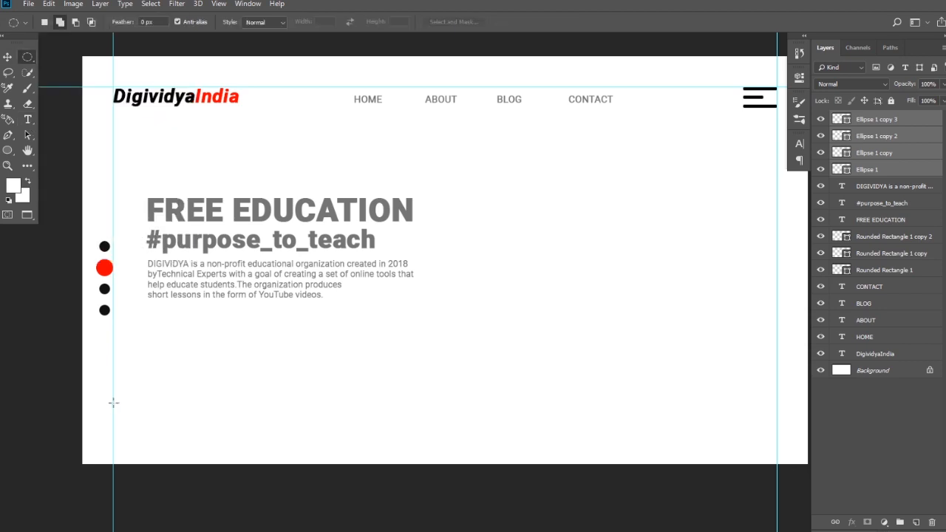
left_click_drag(112, 403, 129, 425)
left_click(899, 126)
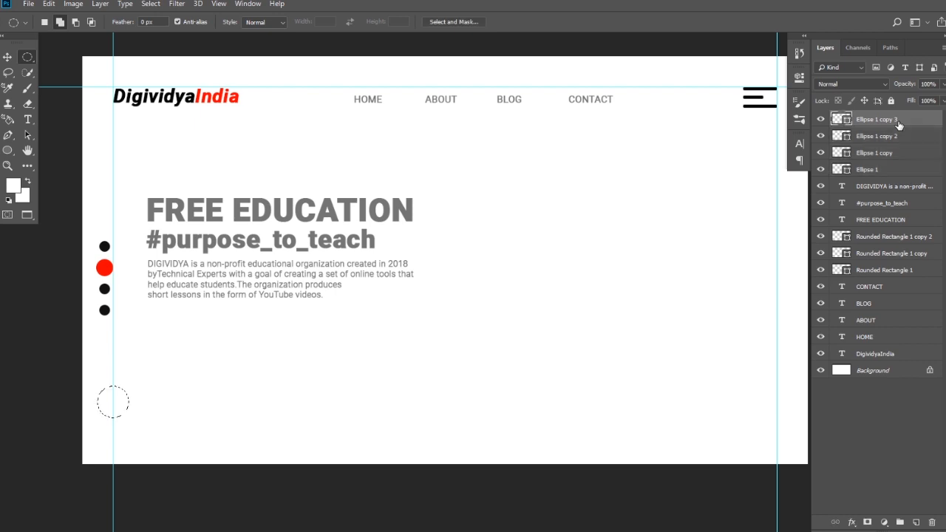
left_click(6, 57)
key("f")
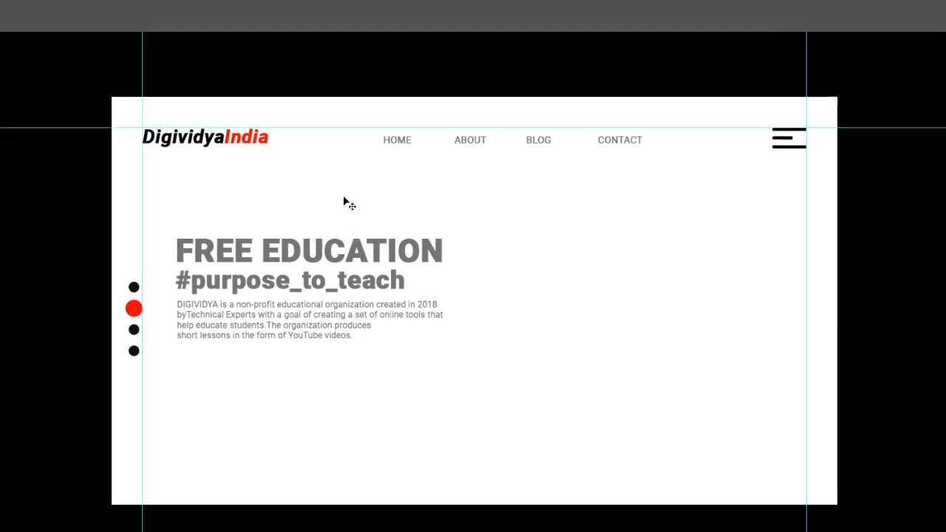
key("f")
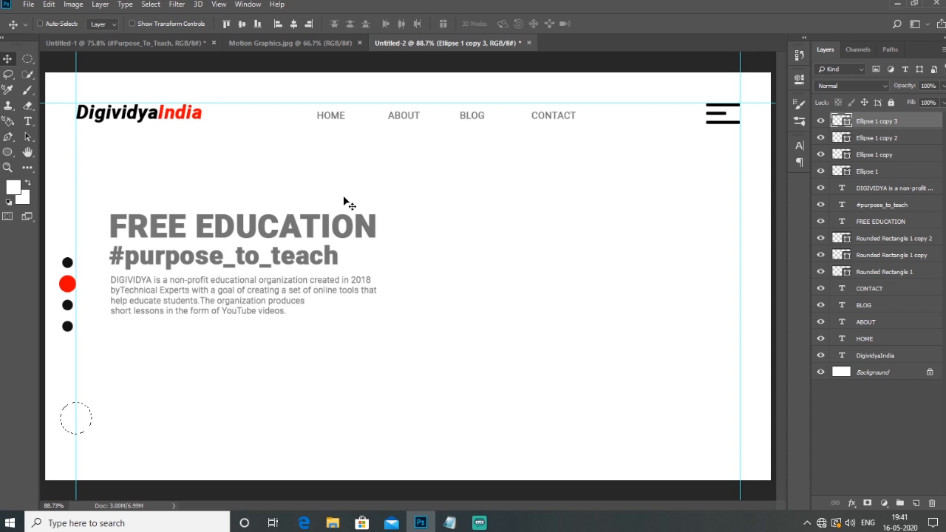
Step: Frame the man's face in Motion Graphics.jpg with a rectangular selection, nudge it over the face, and copy it
left_click(314, 45)
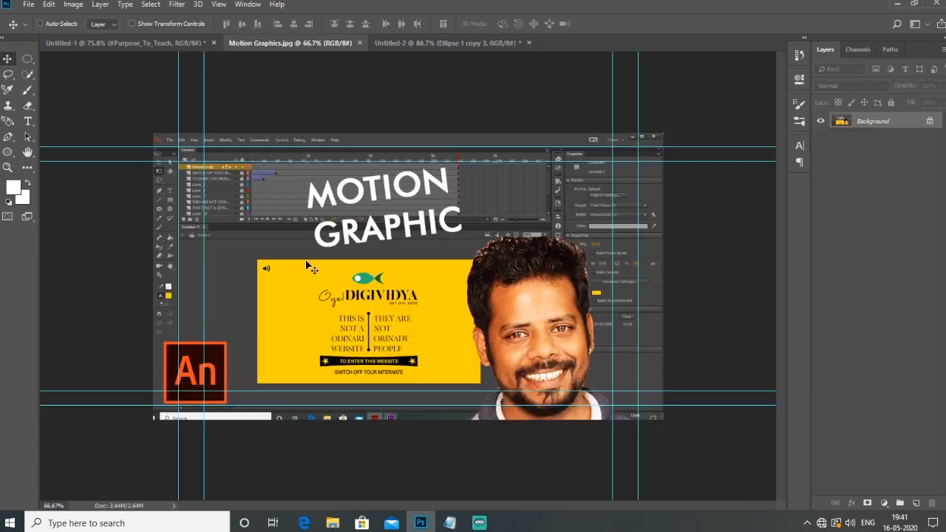
left_click_drag(27, 59, 74, 59)
left_click_drag(486, 259, 606, 415)
key("shift+Left")
key("shift+Left")
key("shift+Left")
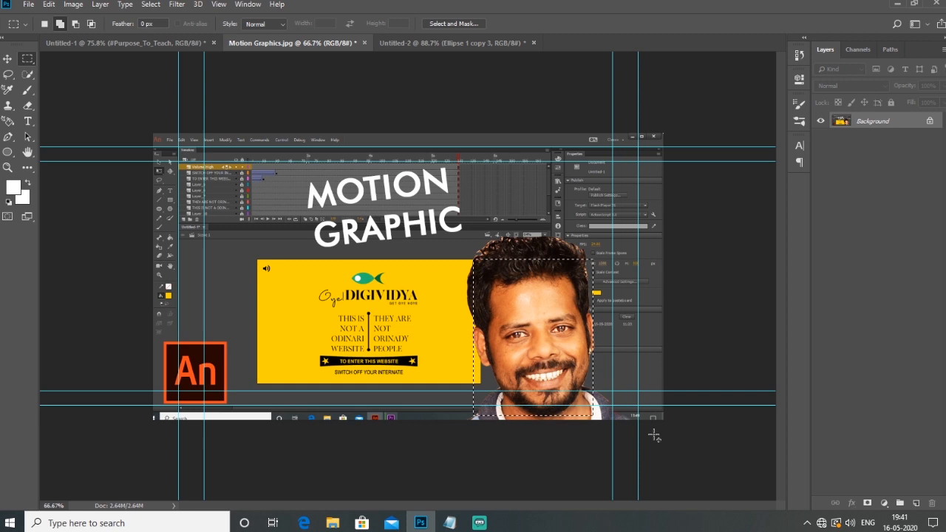
key("shift+Up")
key("shift+Up")
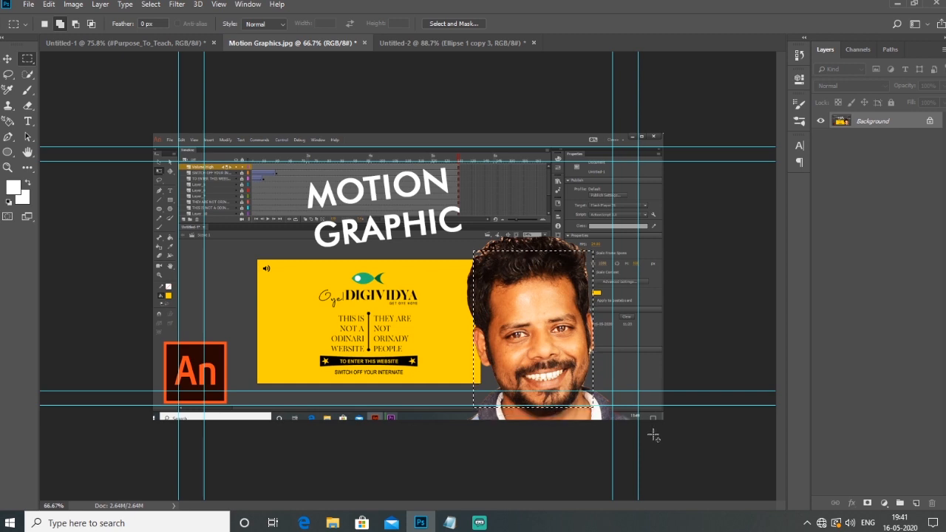
key("shift+Up")
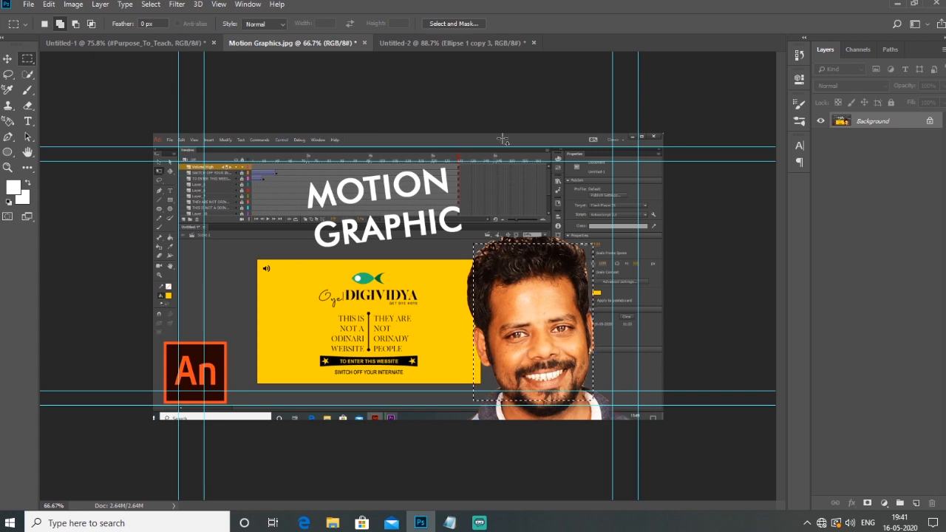
Step: Return to the Untitled-2 document and paste the copied face into the circular selection with Paste Into
left_click(470, 44)
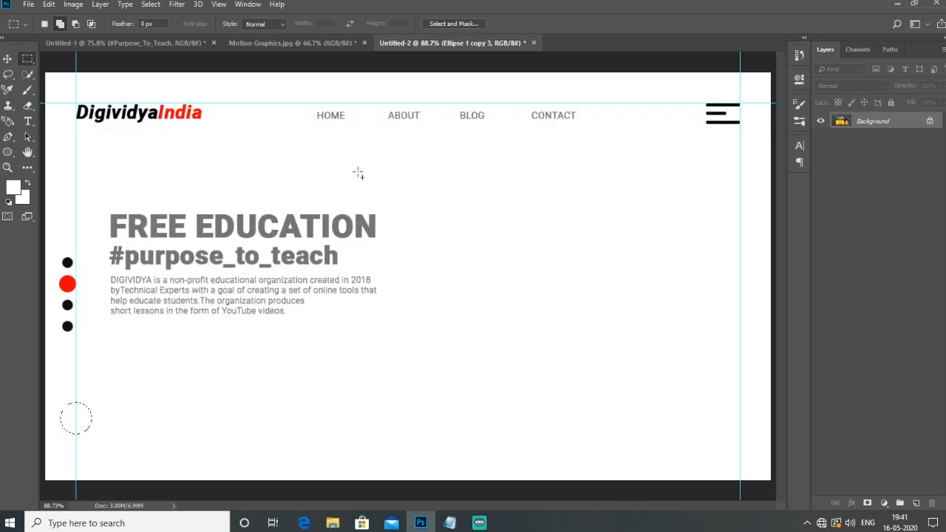
left_click(51, 6)
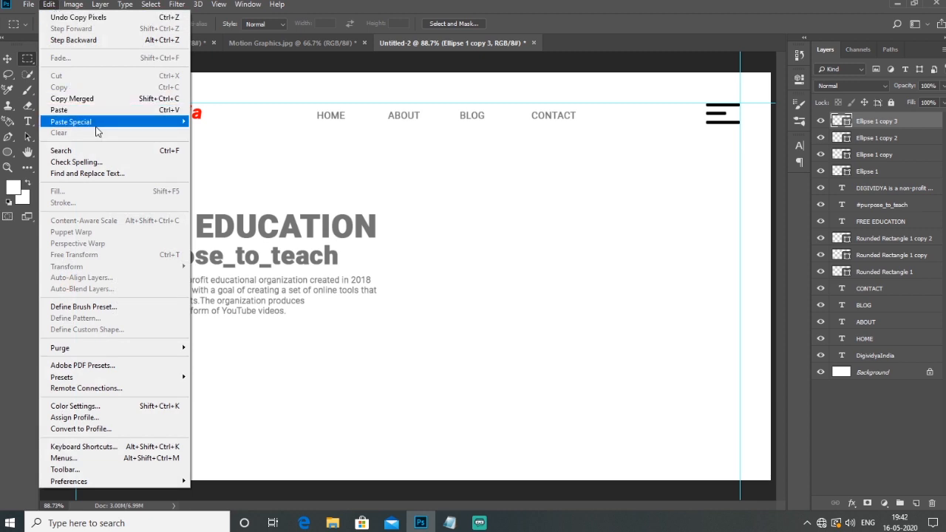
mouse_move(100, 122)
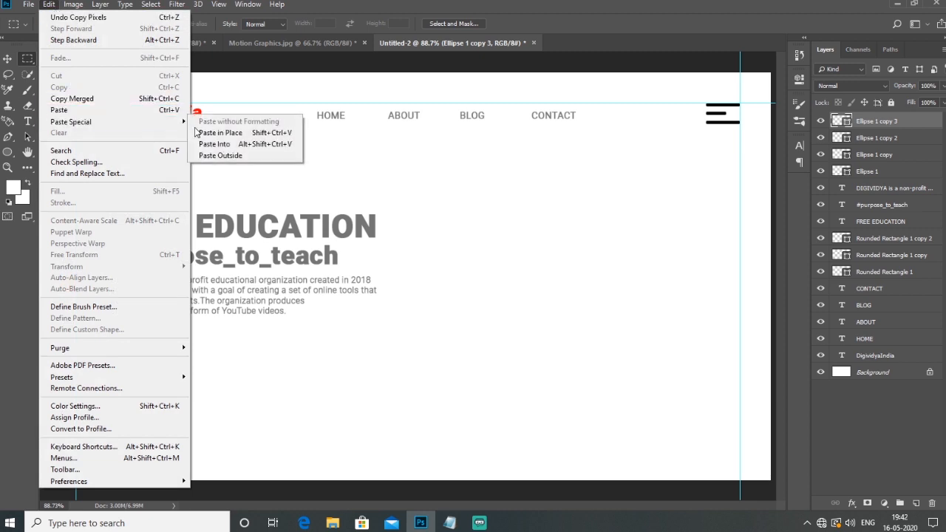
left_click(251, 144)
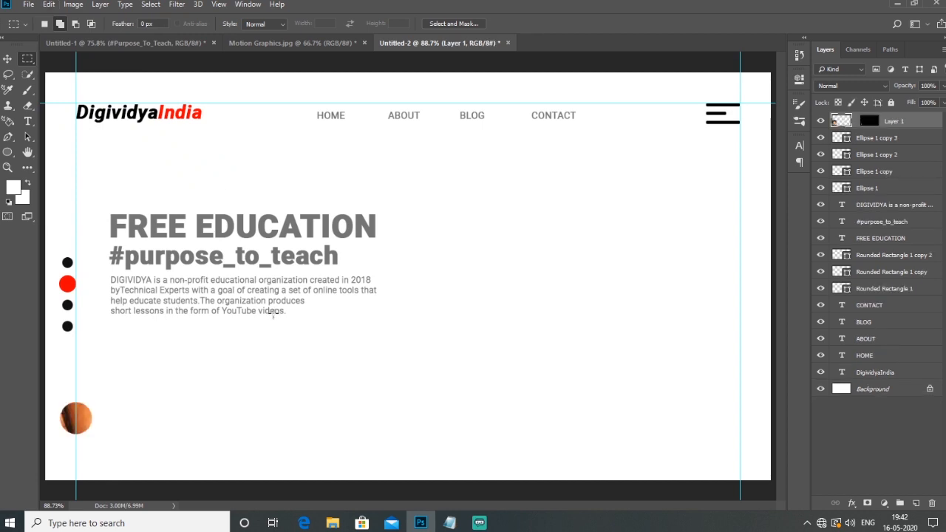
Step: Scale the pasted portrait to 19.60% width and 19.80% height and position it so the face fills the circular mask
key("f")
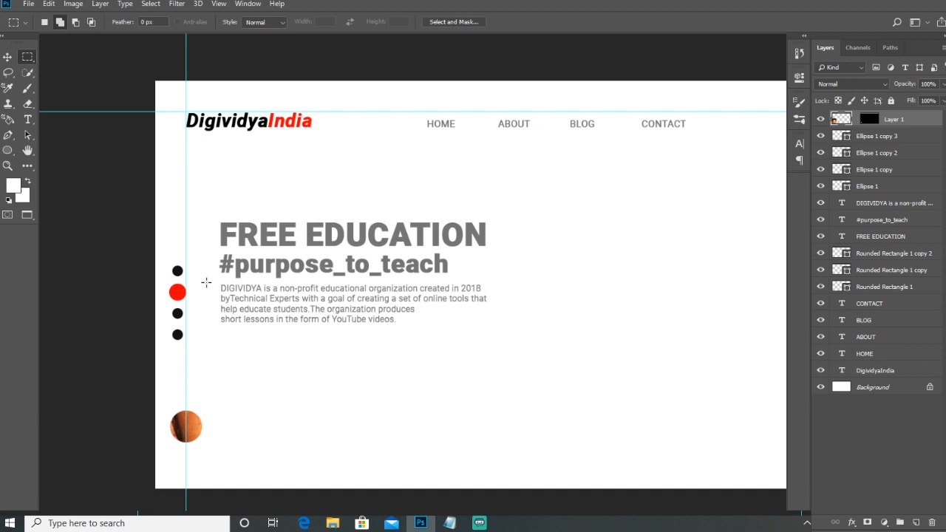
left_click_drag(206, 282, 196, 183)
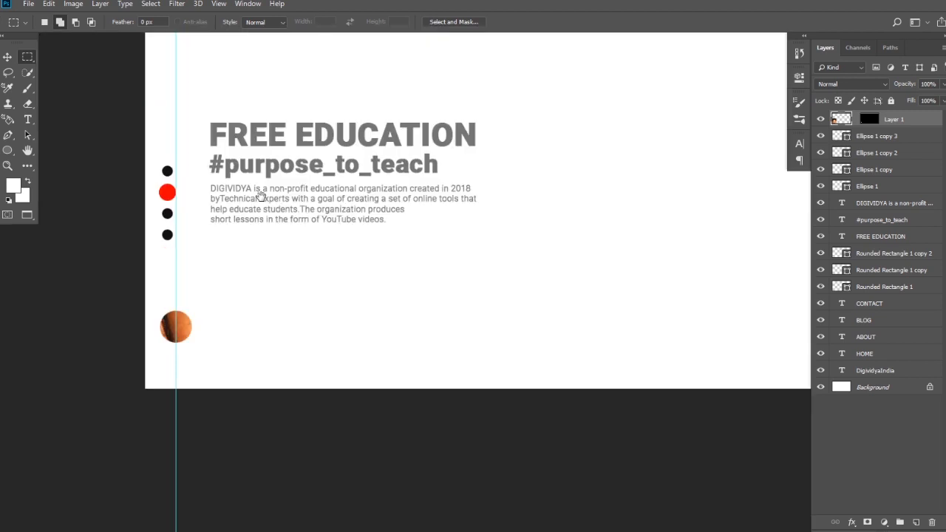
left_click(10, 59)
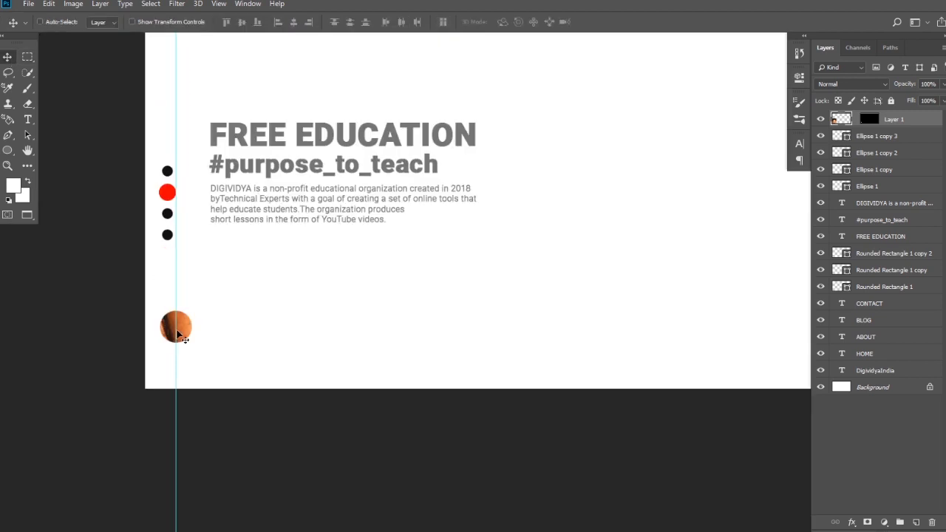
left_click(51, 5)
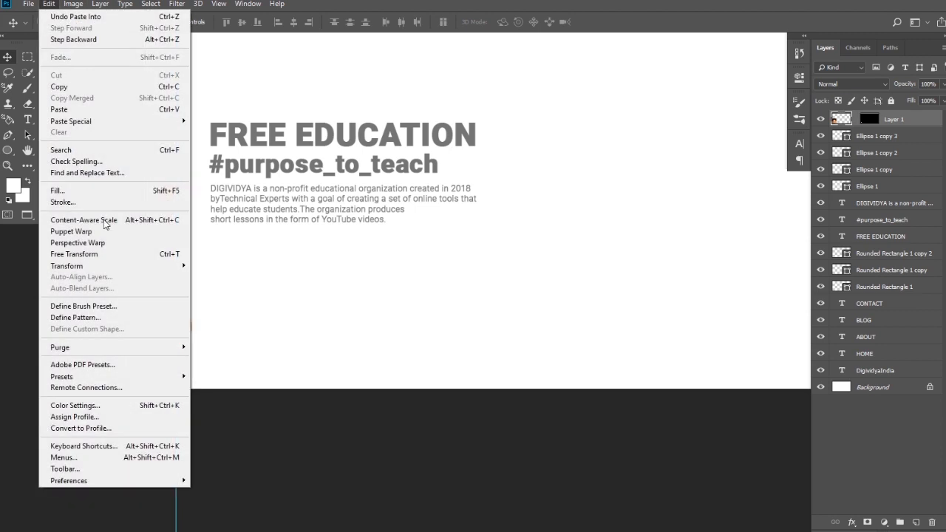
left_click(128, 255)
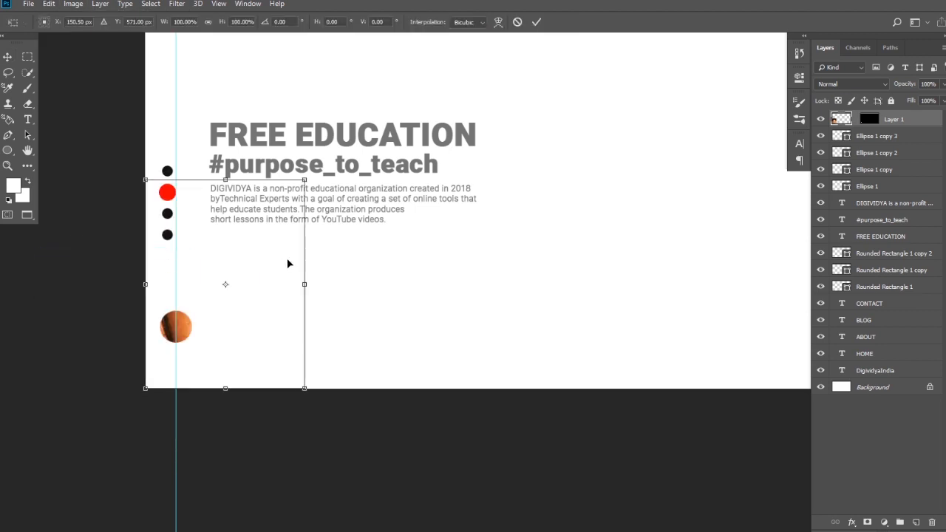
left_click_drag(295, 195, 186, 317)
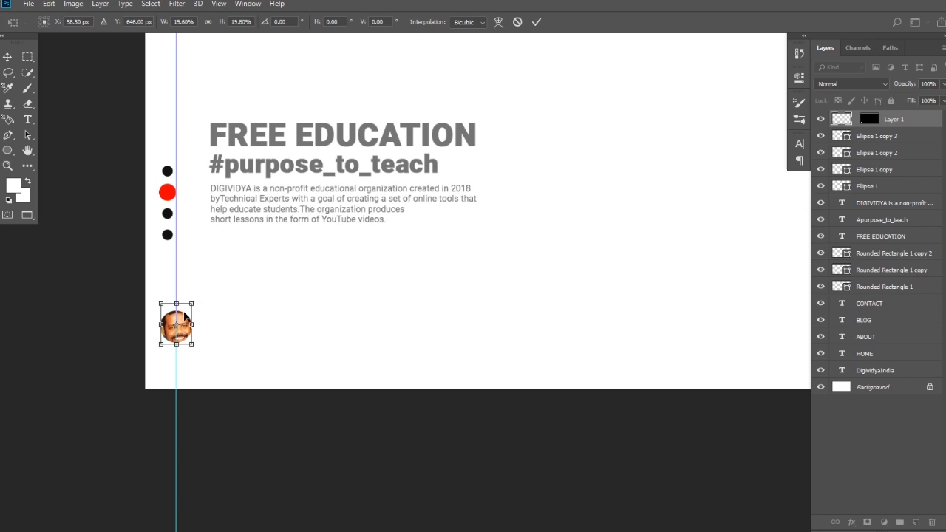
scroll(183, 334, "up", 1)
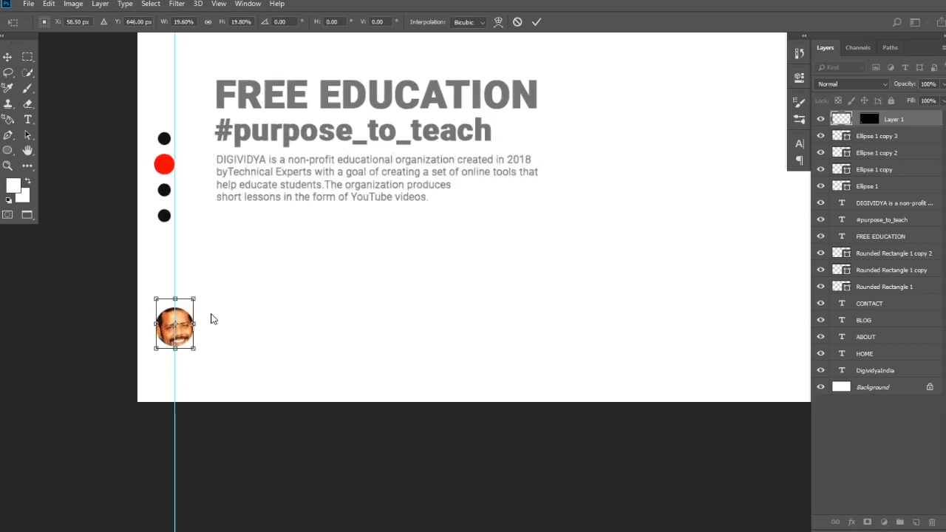
key("alt+space")
left_click(224, 320)
key("Return")
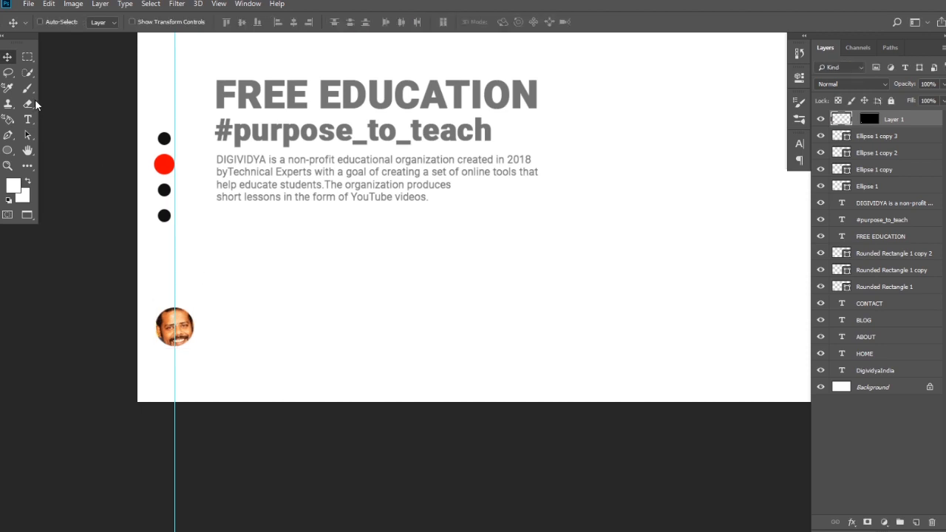
Step: Add a text line with the person's full name beside the circular portrait, in Roboto Light 16 pt
left_click(28, 119)
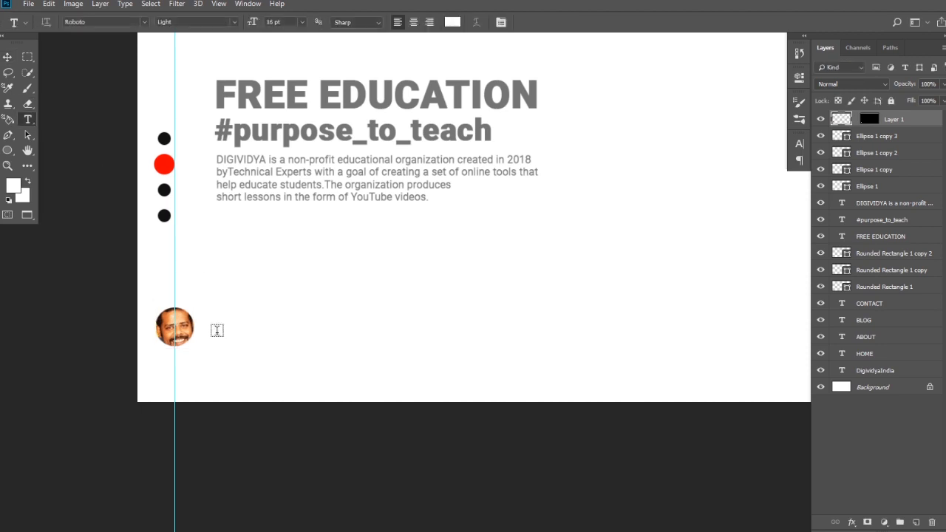
left_click(243, 323)
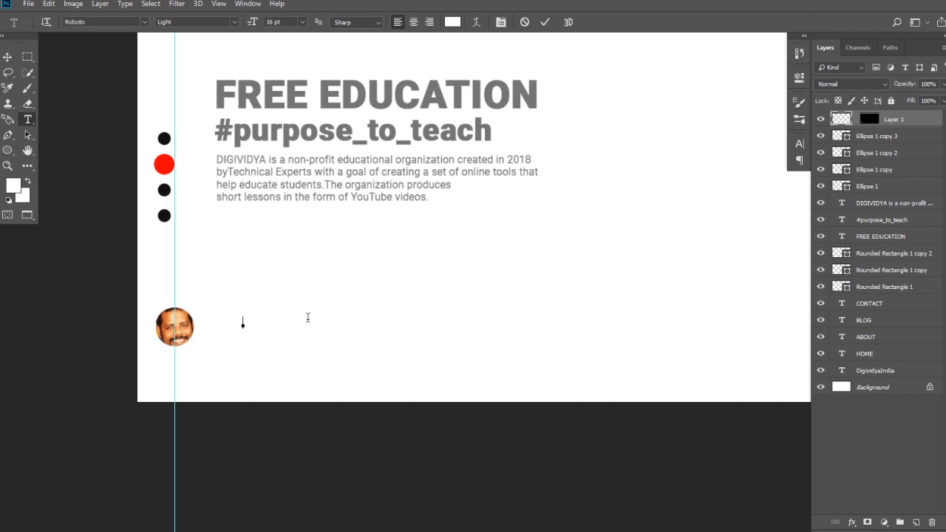
type("Digivid")
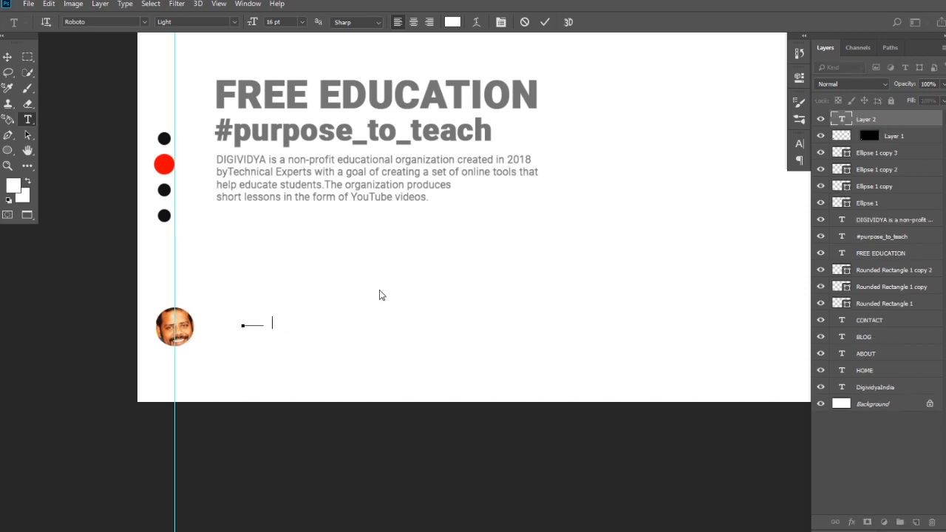
type(" Kumar")
left_click(8, 58)
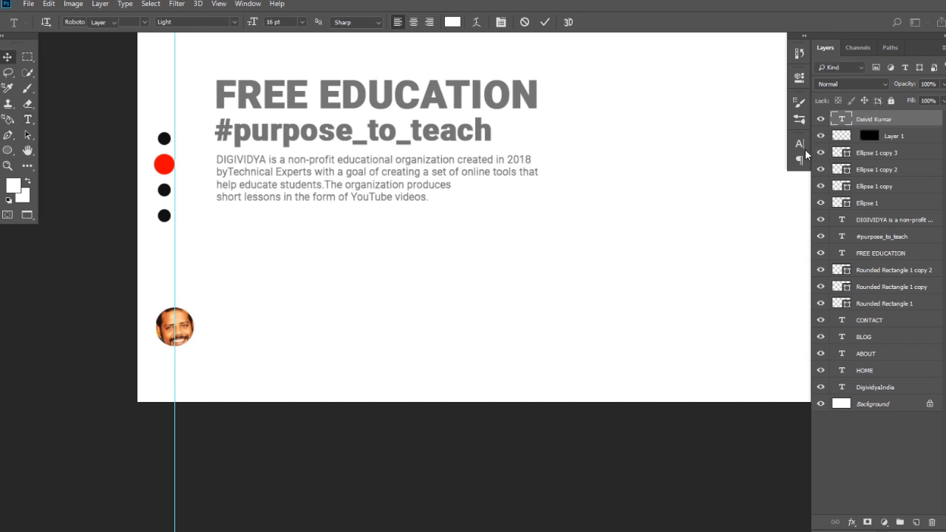
Step: Color the name text gray (757575), sampled from the FREE EDUCATION heading, and set its font style to Regular
left_click(799, 143)
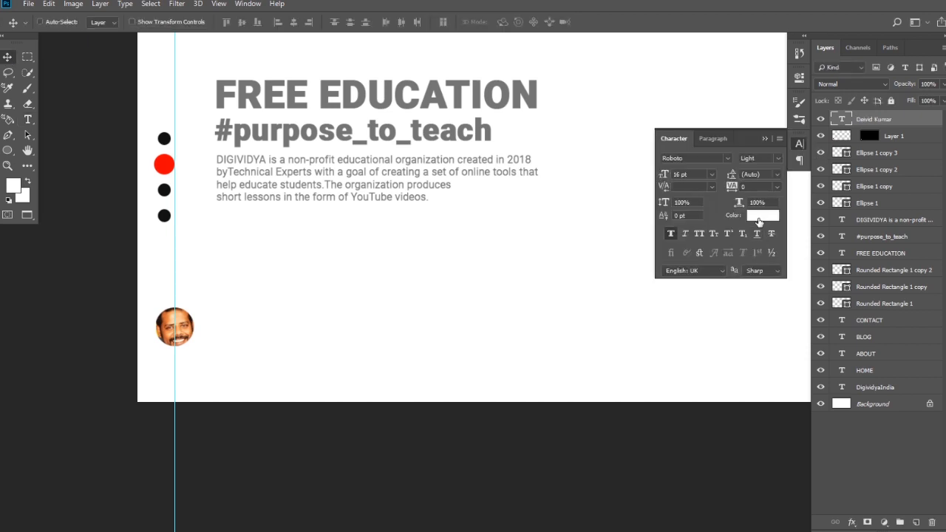
left_click(759, 221)
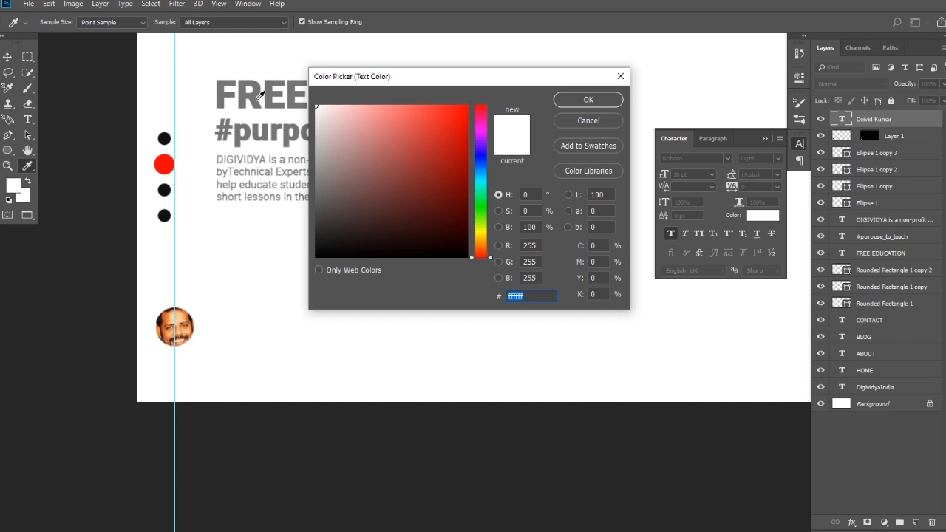
left_click(270, 96)
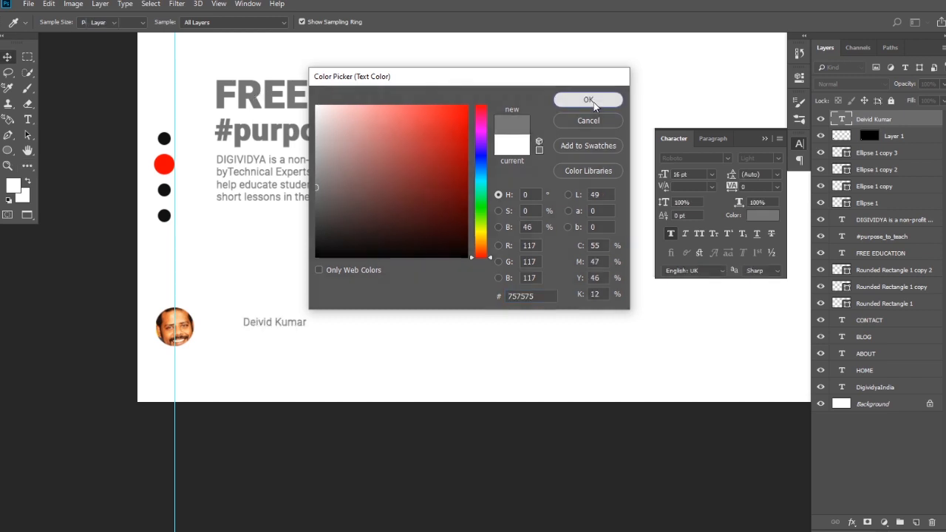
left_click(594, 100)
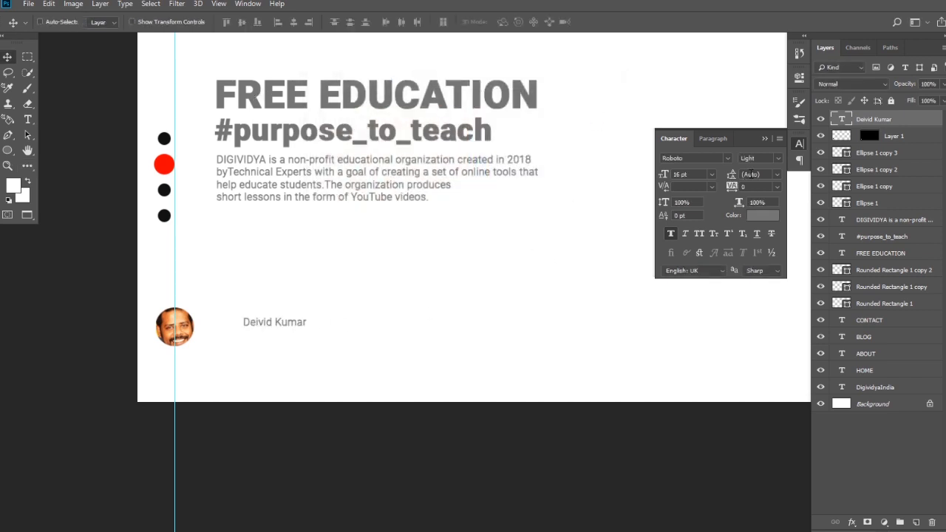
left_click(777, 160)
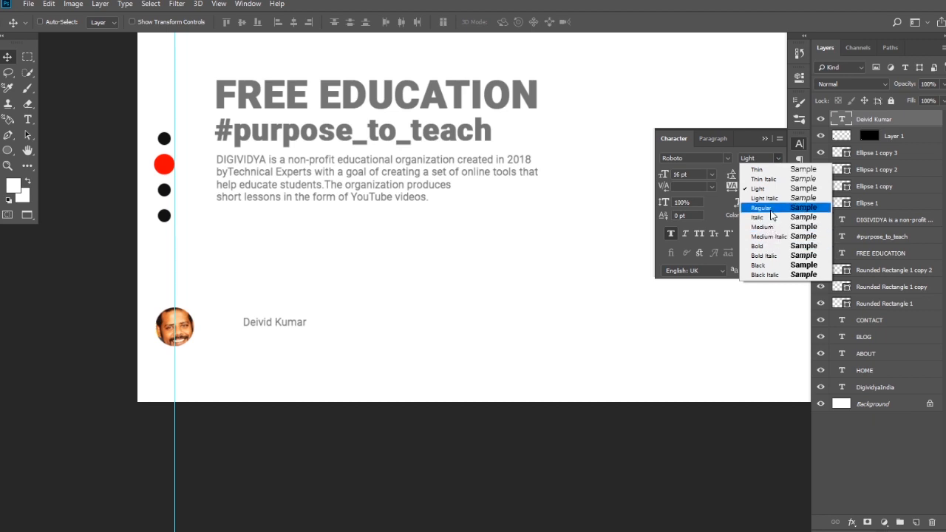
left_click(768, 207)
Step: Move the name text so it aligns with the description's left edge and is vertically centered on the circular portrait
left_click_drag(300, 328, 270, 334)
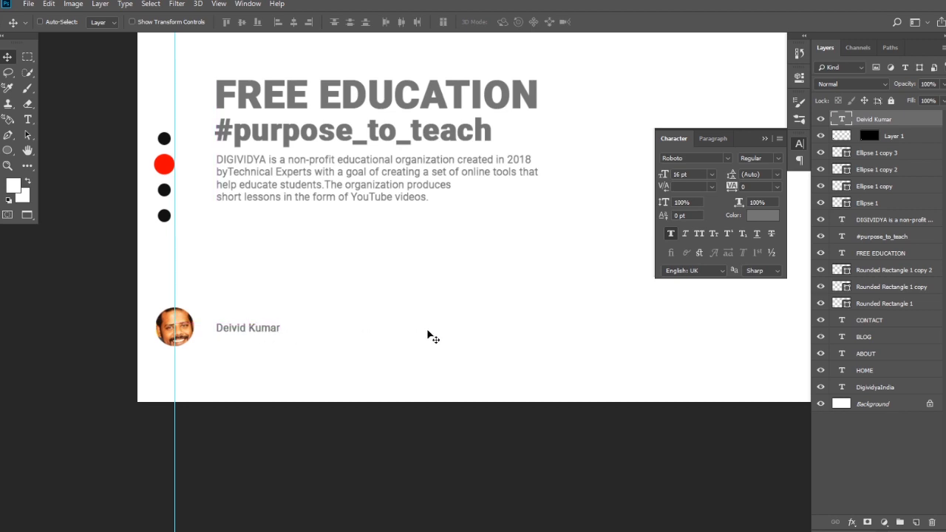
scroll(387, 326, "down", 1)
scroll(387, 326, "down", 1)
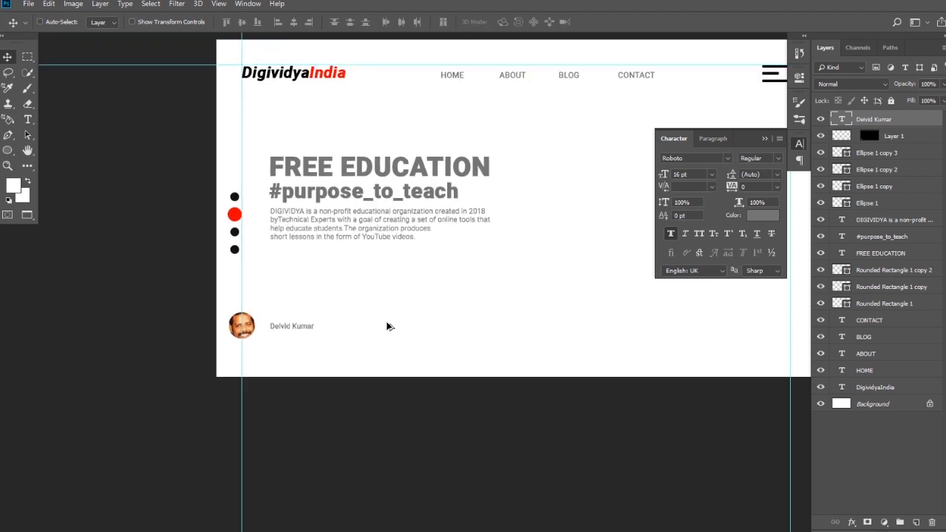
left_click_drag(554, 264, 437, 272)
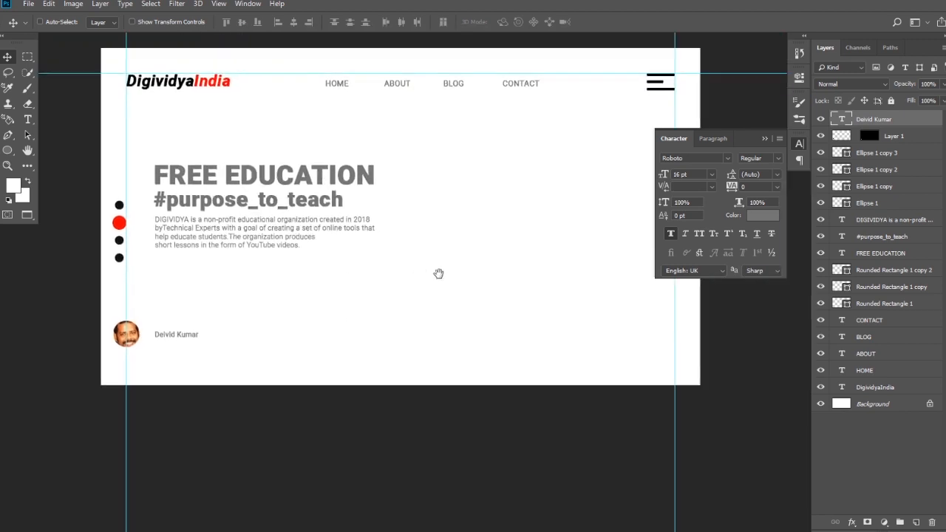
Step: Place the undraw_voice_interface_eckp illustration from the Desktop as an embedded image and position it on the page's right half
left_click(766, 139)
left_click_drag(537, 247, 538, 245)
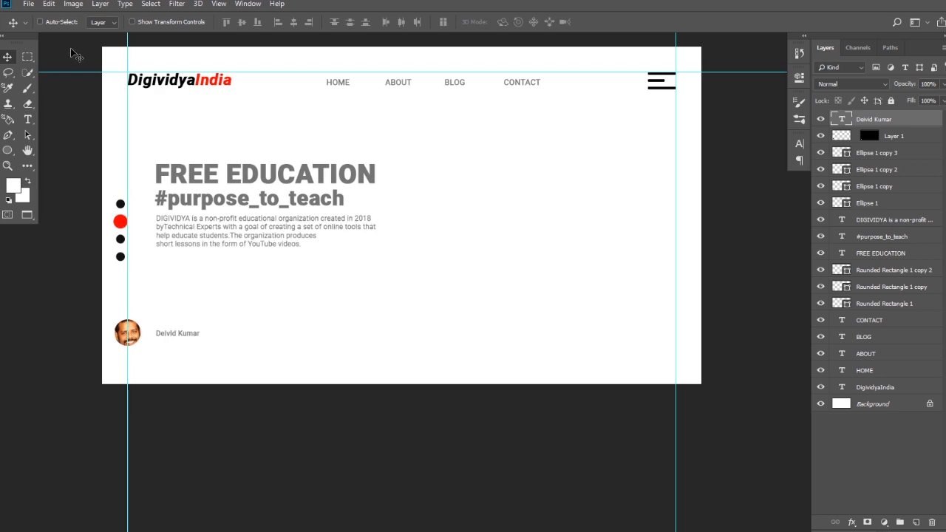
left_click(29, 6)
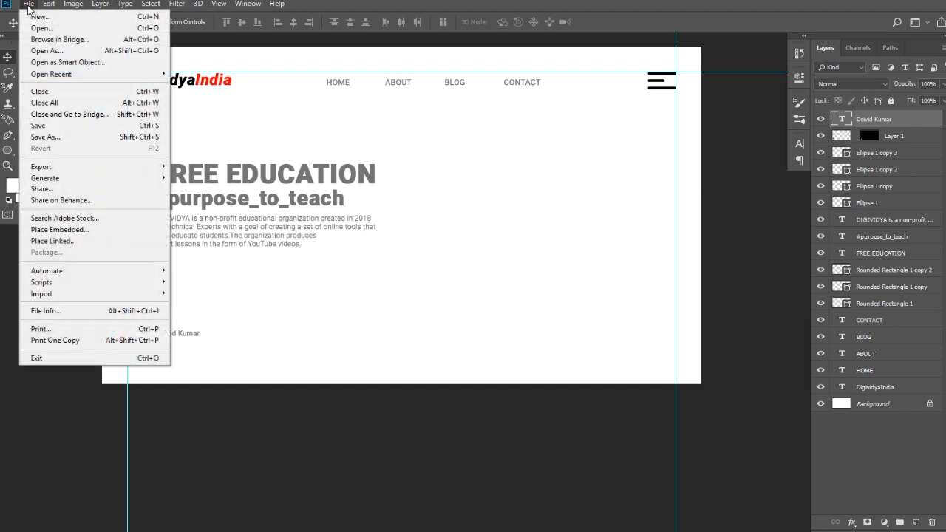
left_click(95, 232)
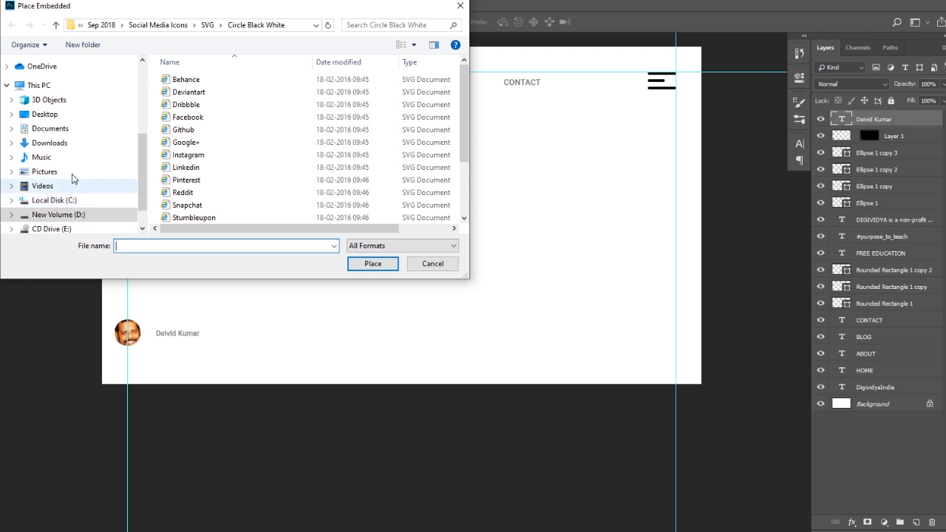
left_click(44, 114)
left_click_drag(464, 89, 463, 209)
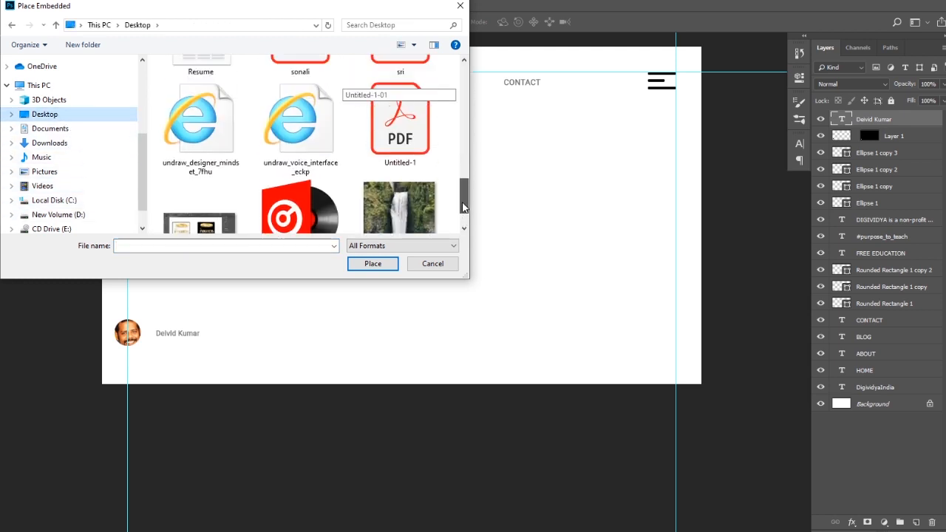
double_click(295, 141)
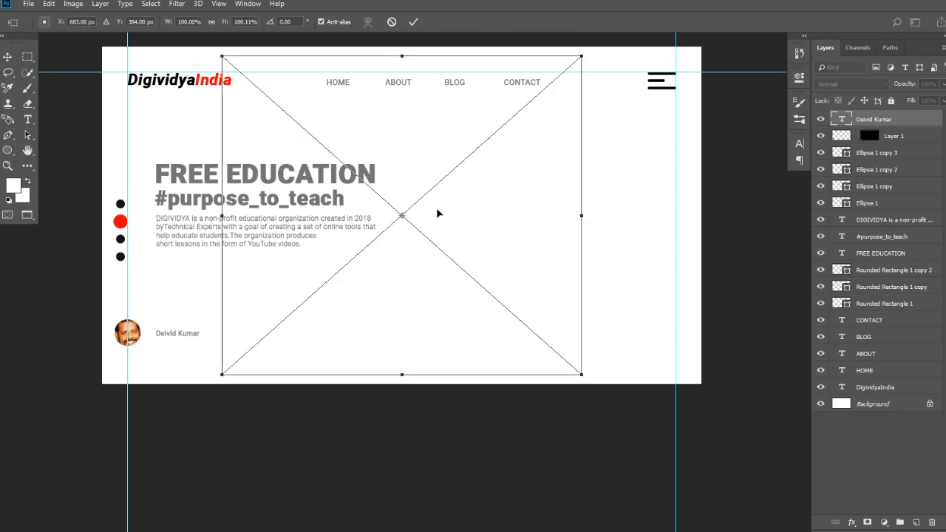
left_click_drag(464, 226, 557, 236)
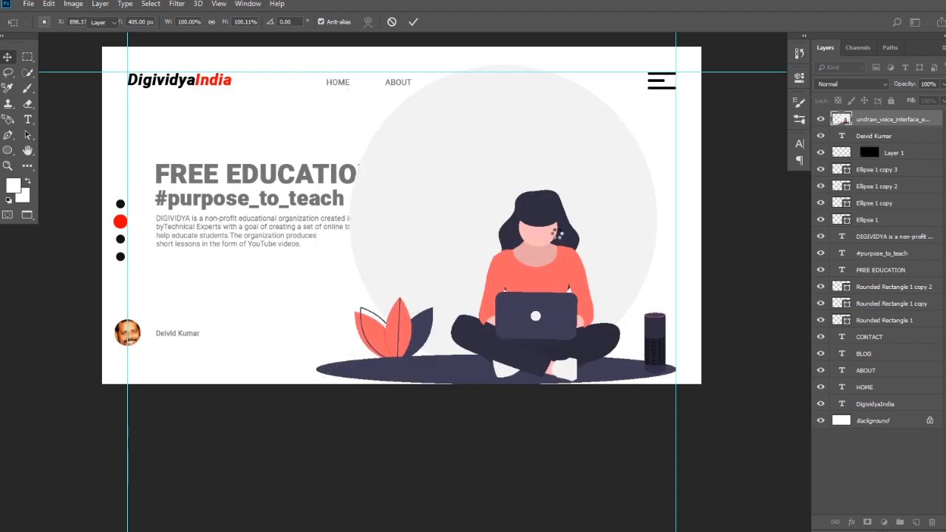
key("Return")
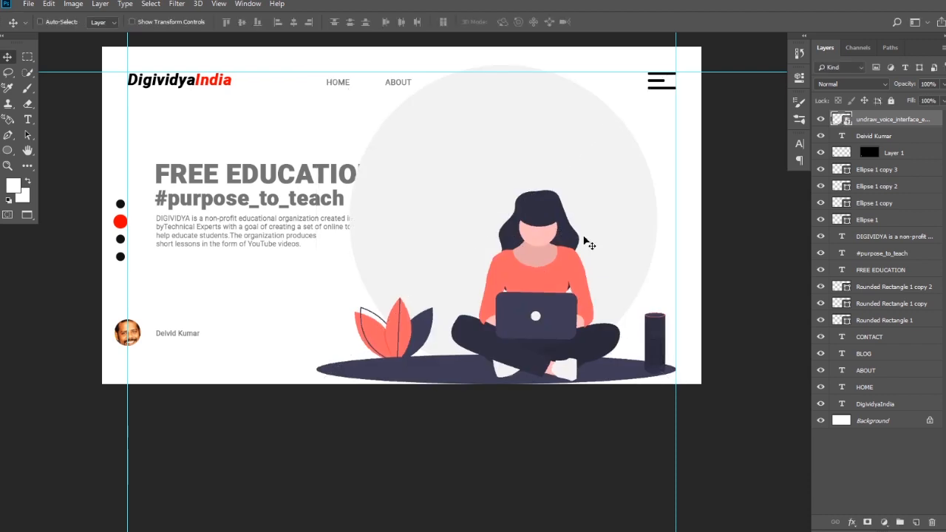
Step: Move the illustration's layer directly above the Background so it sits behind all text and shapes
left_click_drag(892, 122, 905, 408)
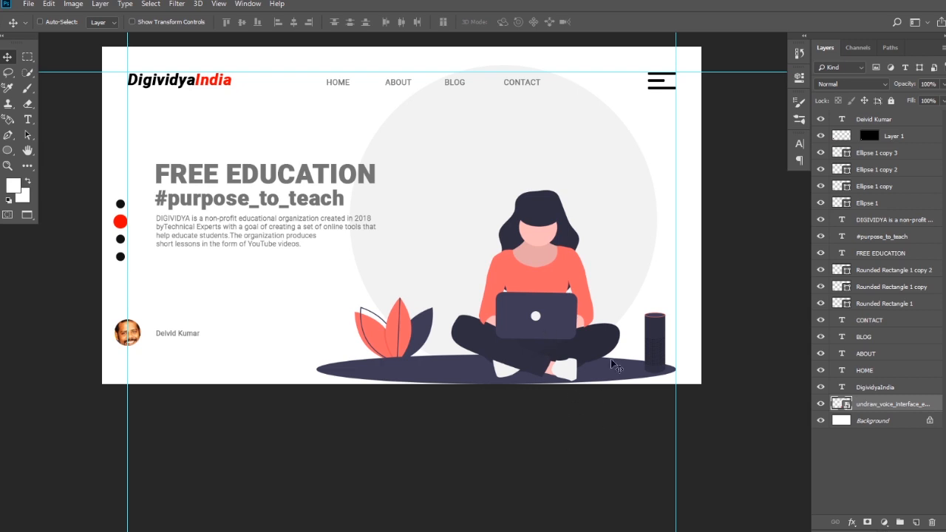
scroll(627, 326, "up", 4)
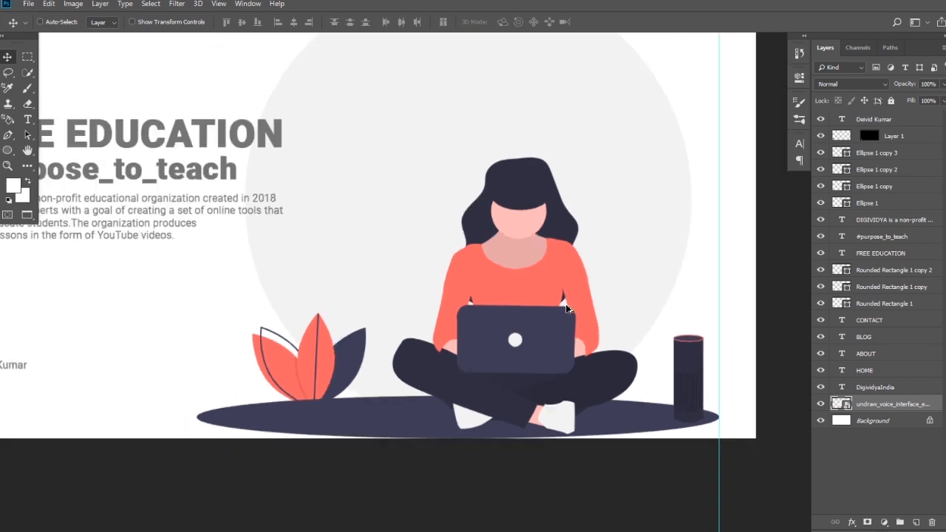
scroll(568, 309, "down", 2)
scroll(535, 257, "down", 1)
left_click_drag(535, 258, 539, 260)
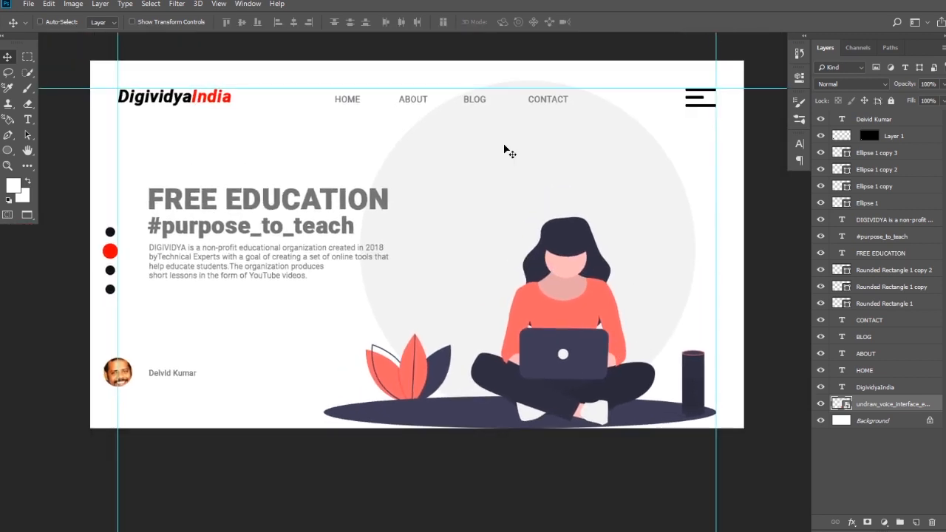
Step: Draw a rounded rectangle bar about 293 × 13 px across the laptop toward the page's right guide and fill it black
left_click(9, 150)
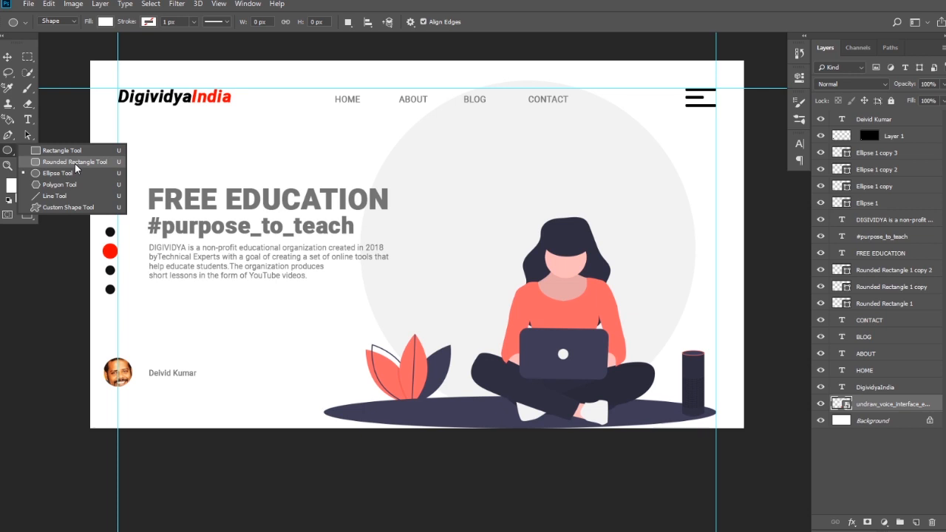
left_click(75, 163)
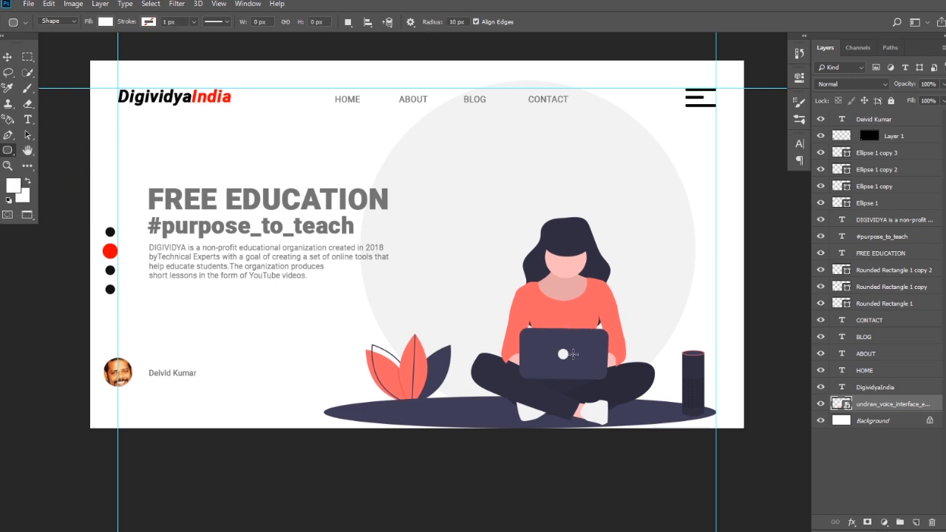
left_click_drag(570, 336, 710, 340)
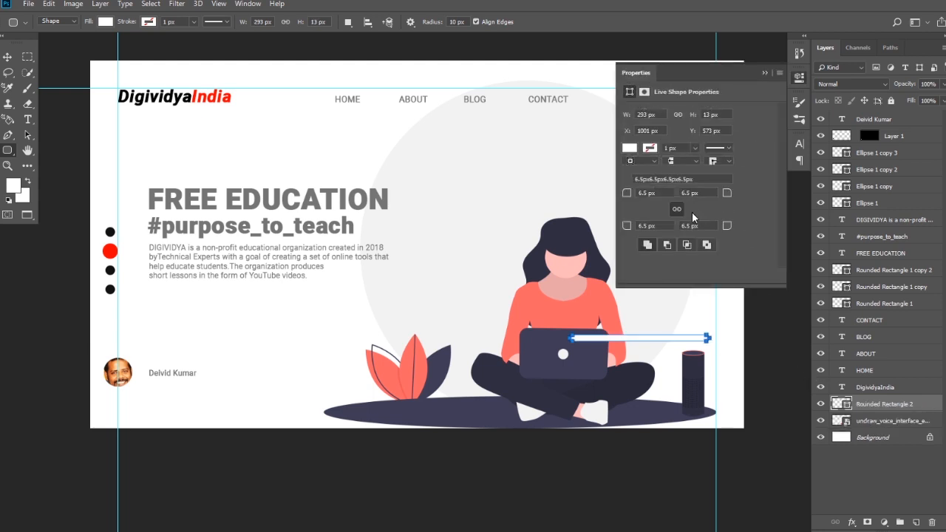
double_click(628, 151)
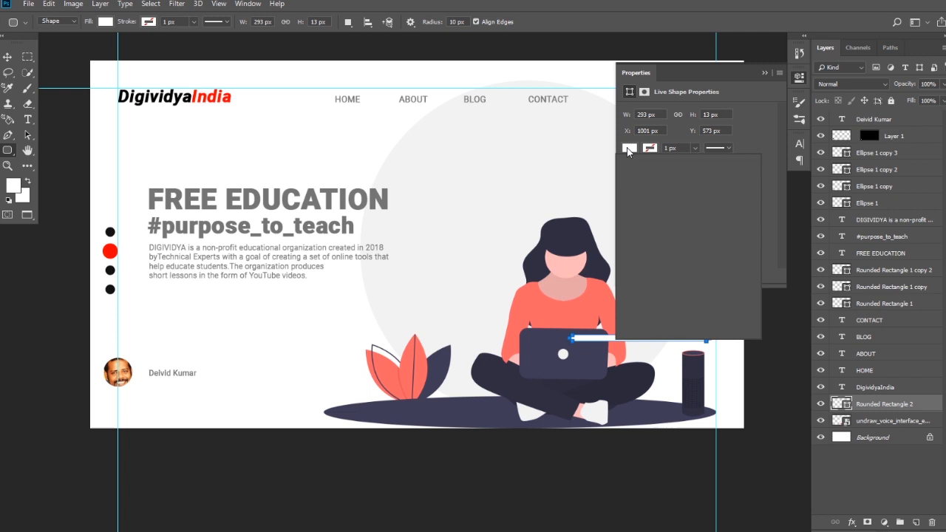
left_click(628, 150)
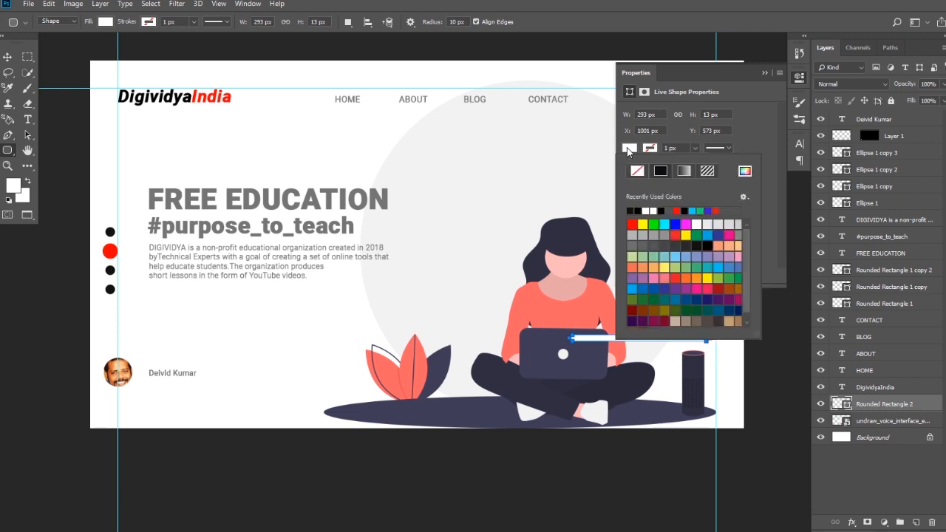
left_click(640, 210)
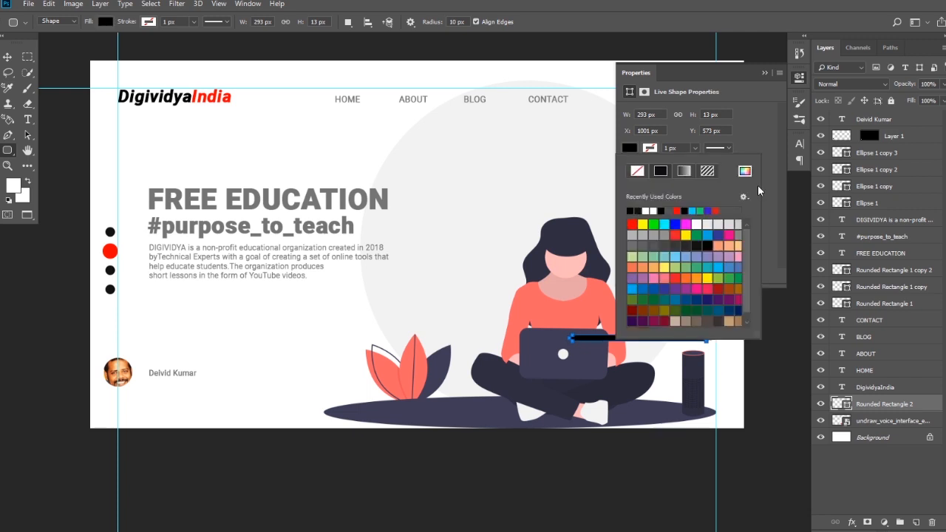
left_click(764, 73)
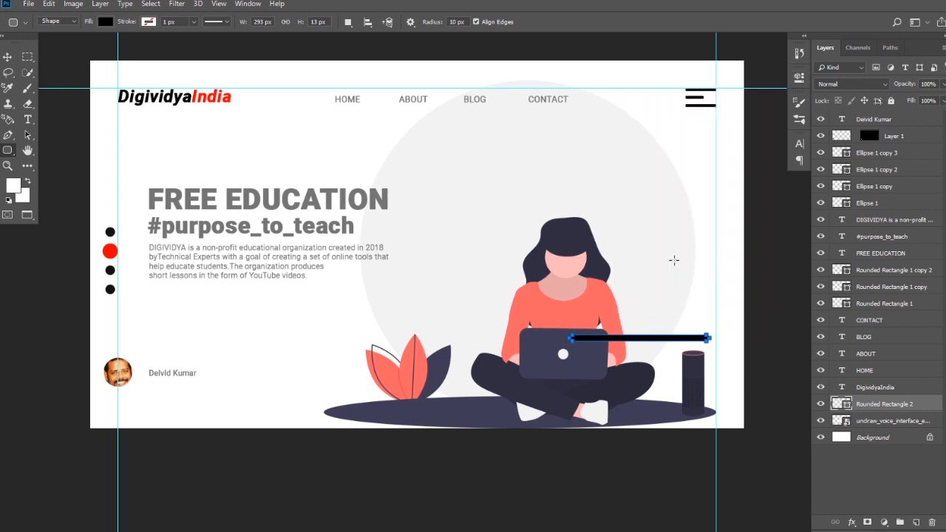
Step: Bring the black bar's layer to the top of the stack and add a duplicate narrowed to about 103 px wide
left_click(8, 58)
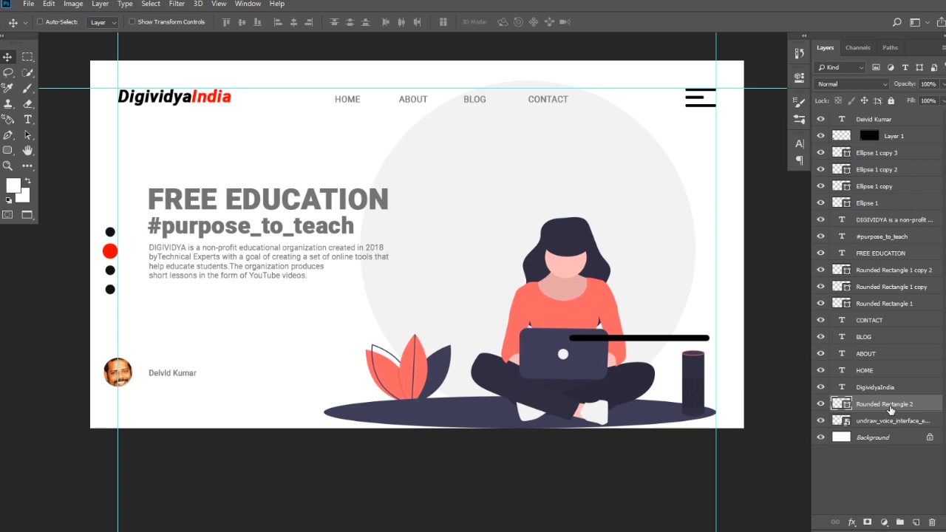
left_click_drag(890, 410, 916, 523)
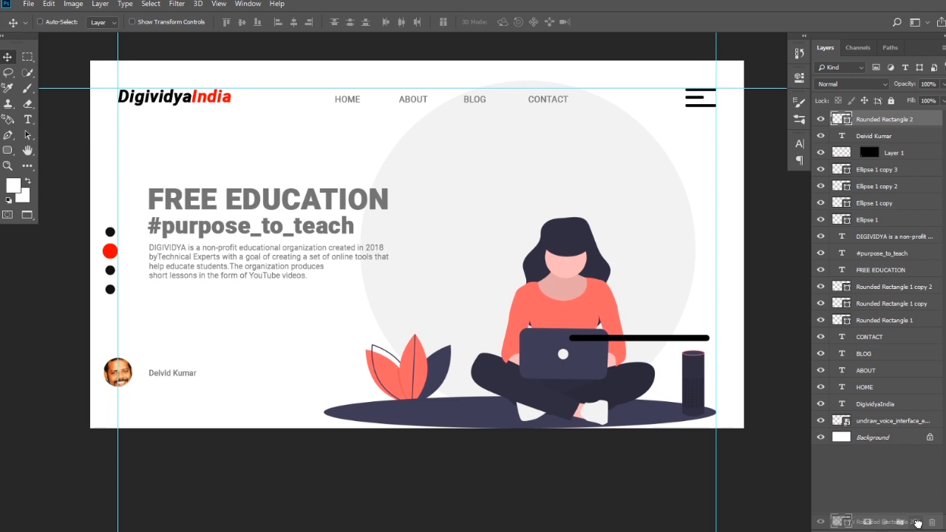
left_click_drag(917, 523, 917, 523)
key("ctrl+t")
left_click_drag(709, 338, 621, 342)
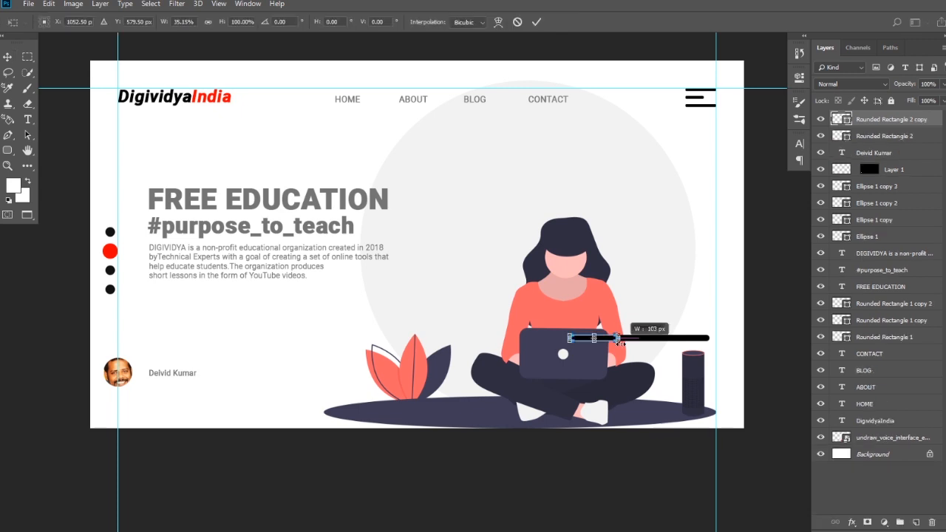
key("Return")
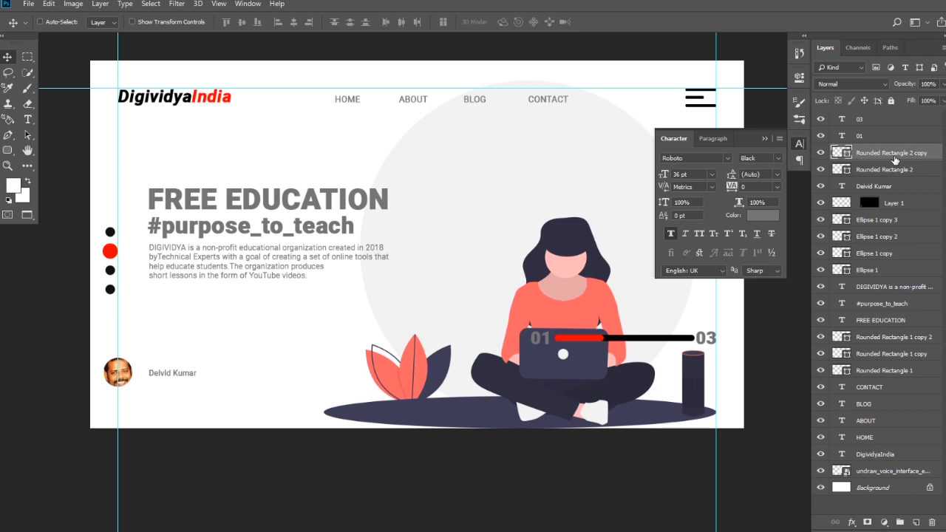
left_click(892, 169, "shift")
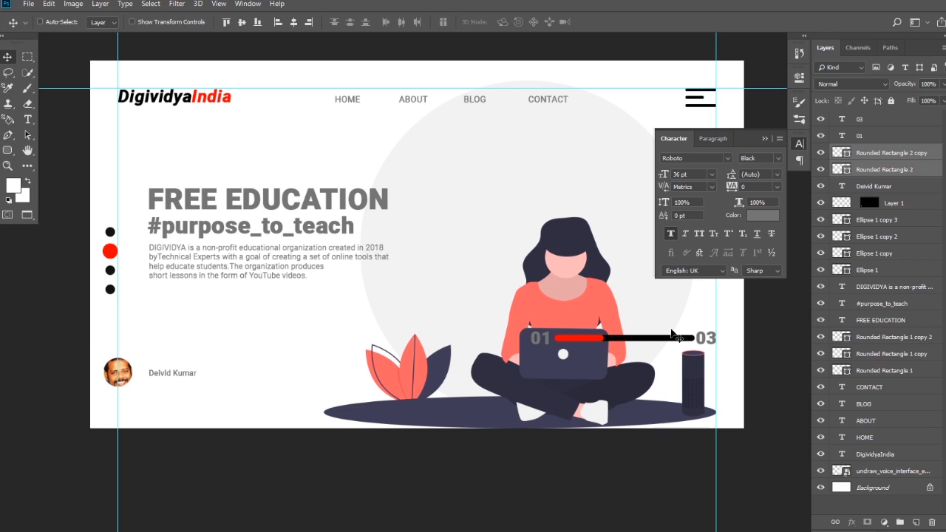
Step: Place the Facebook, Instagram and YouTube icons from the Circle Black White set as embedded images
left_click(28, 3)
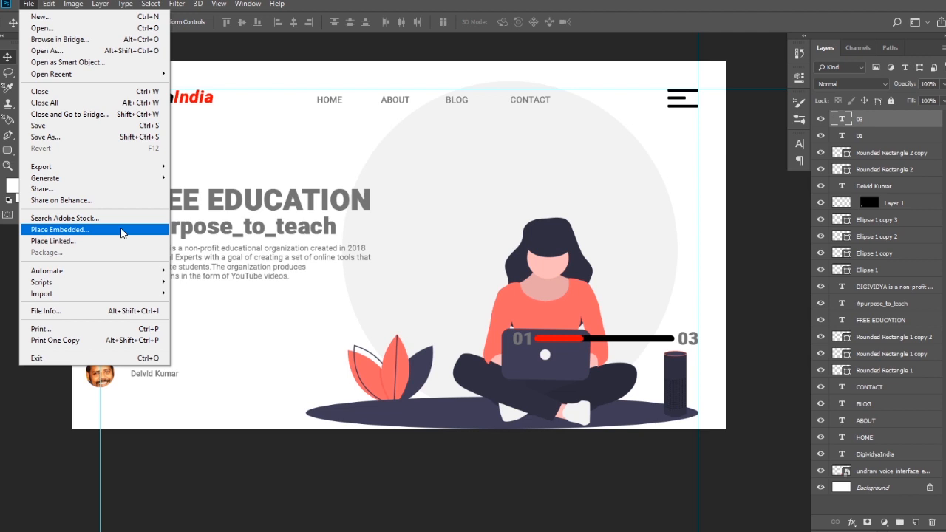
left_click(122, 230)
left_click(390, 24)
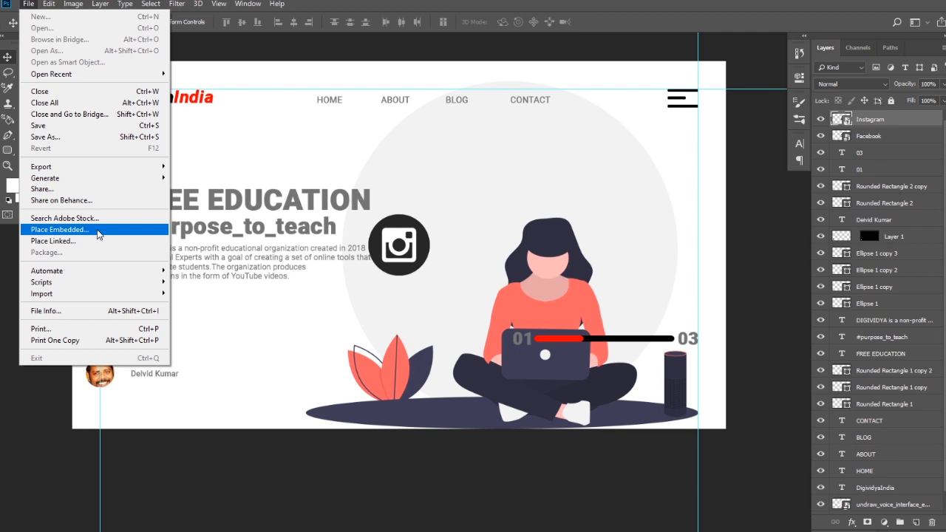
left_click(98, 234)
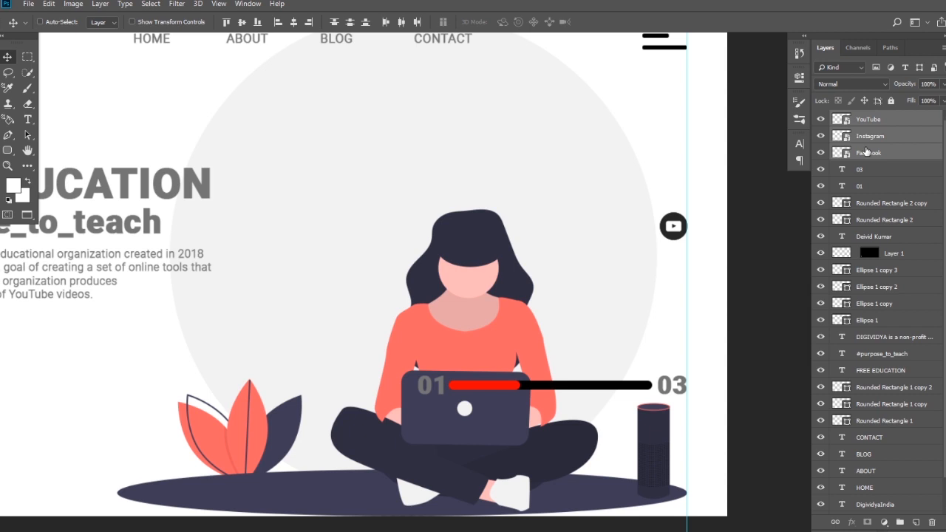
Step: Move the Facebook icon about 97 px straight down so it sits below the Instagram icon with equal spacing
left_click(866, 152)
left_click_drag(684, 223, 684, 295)
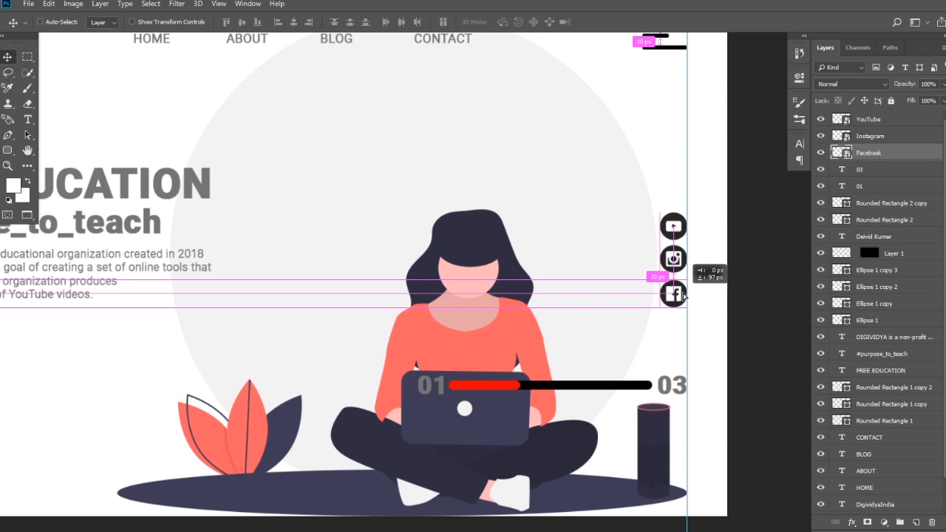
key("ctrl+0")
Step: Add a new layer directly above the Background and fill a large circular area on the page's right side with black
scroll(916, 503, "down", 2)
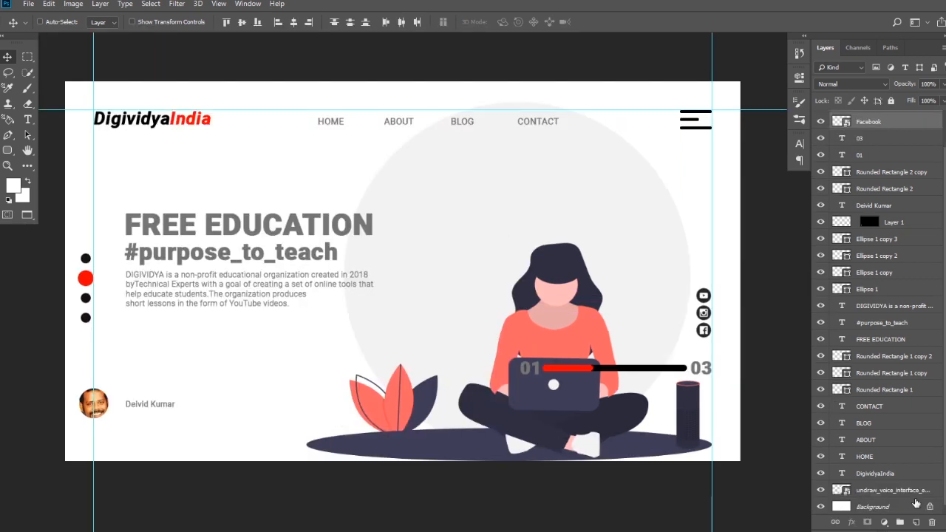
left_click(916, 504)
left_click(915, 523)
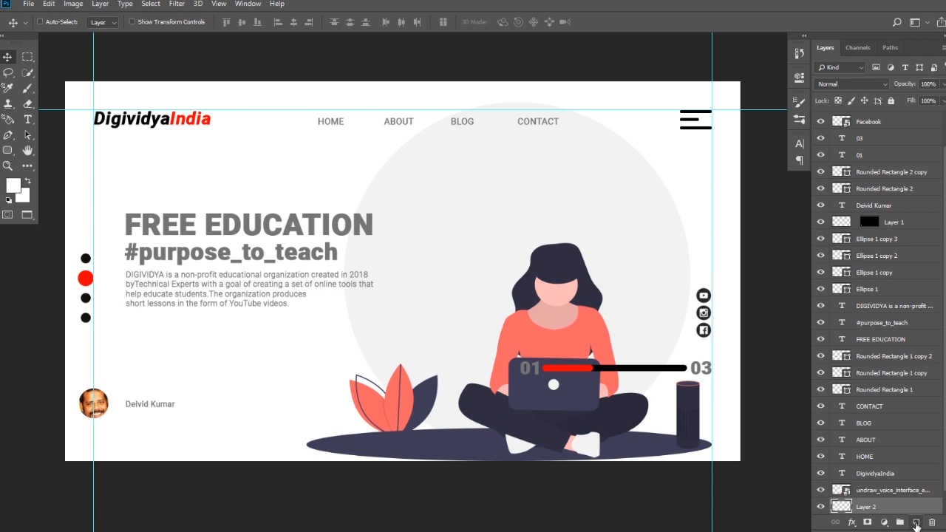
key("d")
key("alt+BackSpace")
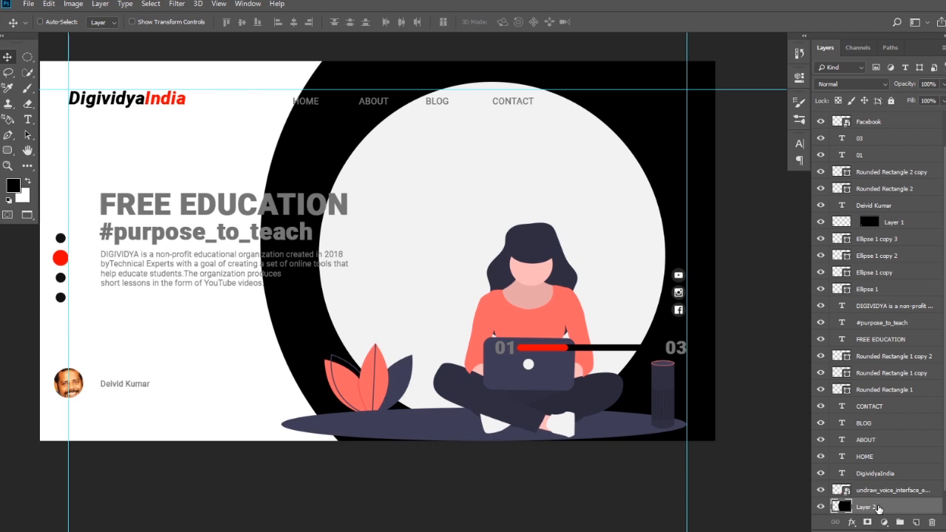
Step: Set the black circle layer's opacity to 7% and place the layer in the stack between Rounded Rectangle 1 and the CONTACT text
left_click_drag(878, 508, 879, 164)
left_click(943, 84)
left_click_drag(944, 99, 889, 101)
key("ctrl+[")
key("ctrl+[")
key("ctrl+[")
key("ctrl+[")
key("ctrl+[")
key("ctrl+[")
key("ctrl+[")
key("ctrl+[")
key("ctrl+[")
key("ctrl+[")
key("ctrl+[")
key("ctrl+[")
key("ctrl+[")
key("ctrl+[")
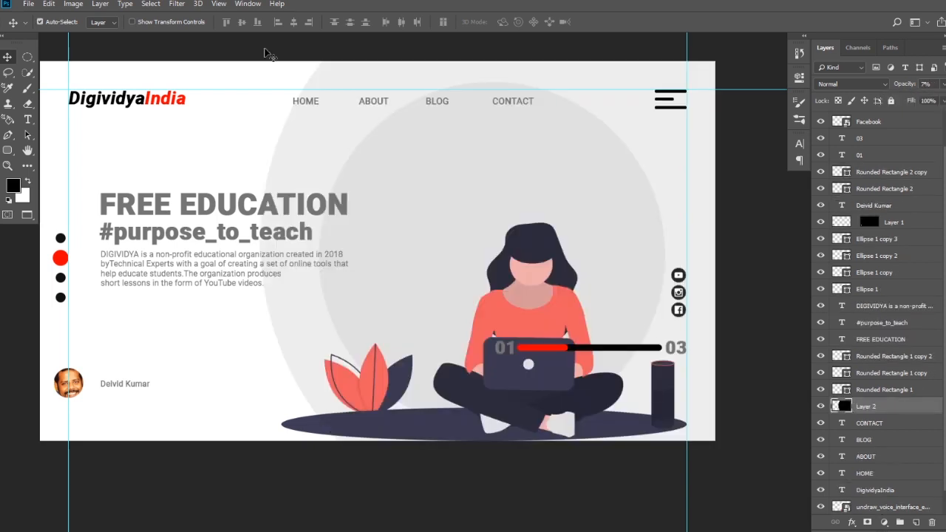
Step: Scale the menu icon's bars down slightly against the vertical guide and view the page in full-screen mode
left_click(890, 375)
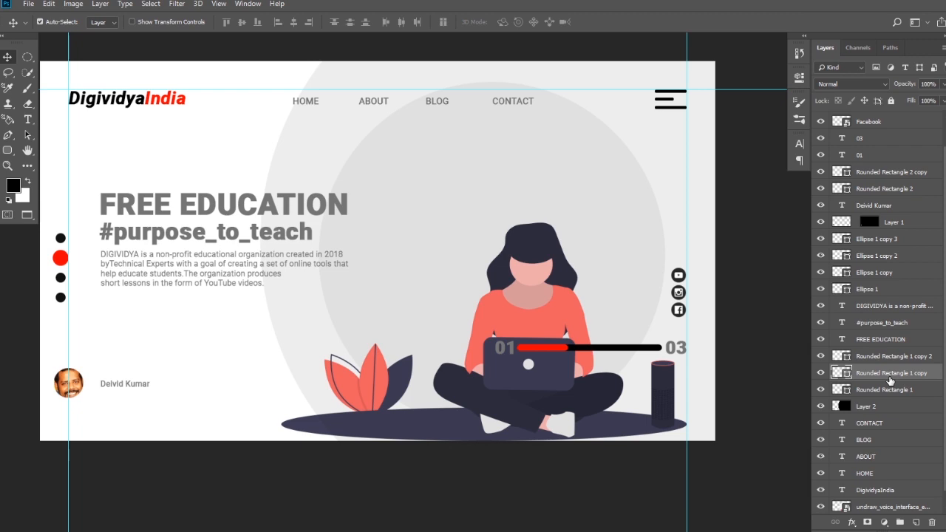
key("f")
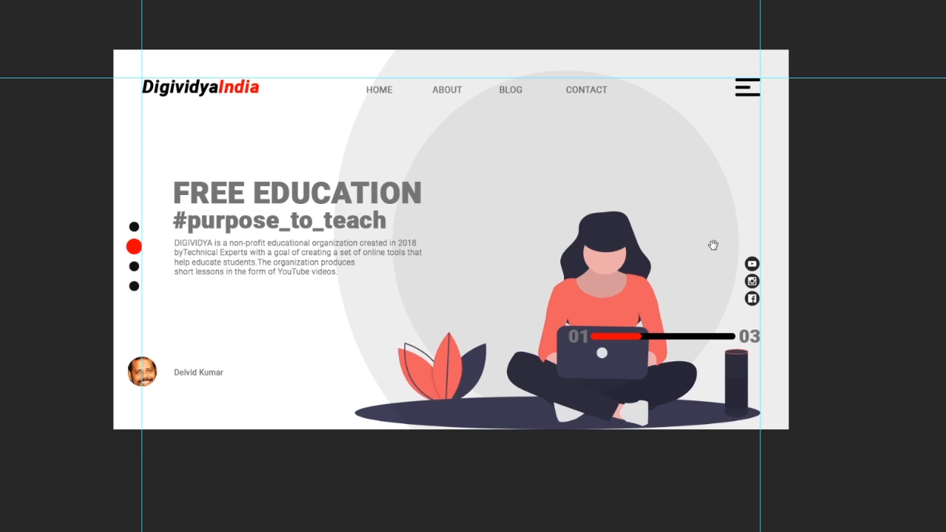